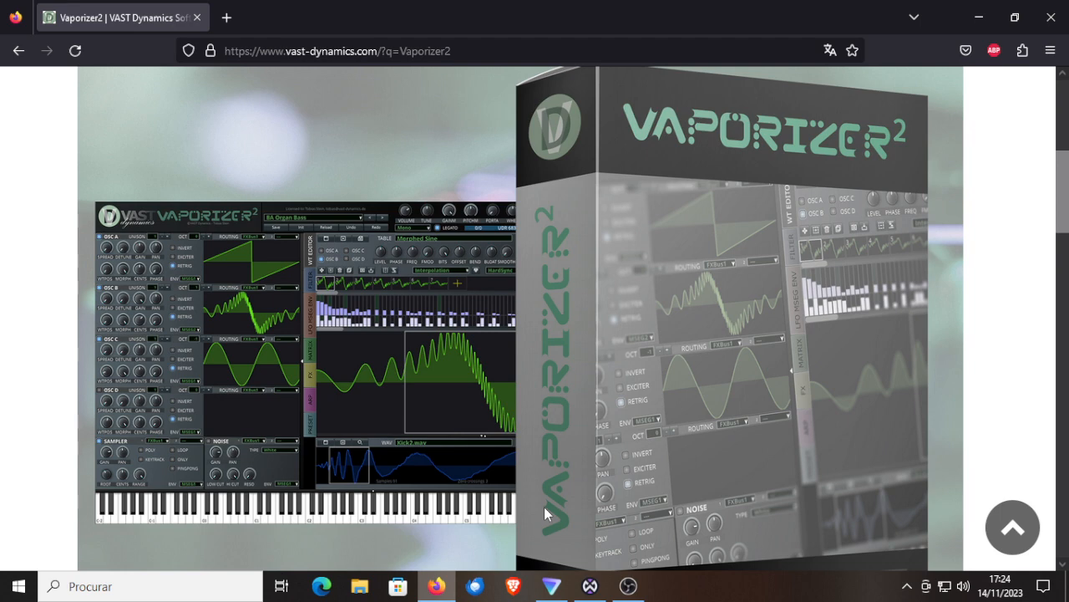
Read through the Vaporizer2 product page, covering the product images, feature highlights, available formats and system requirements
{"action": "scroll", "coordinate": [592, 489], "scroll_direction": "down", "scroll_amount": 2}
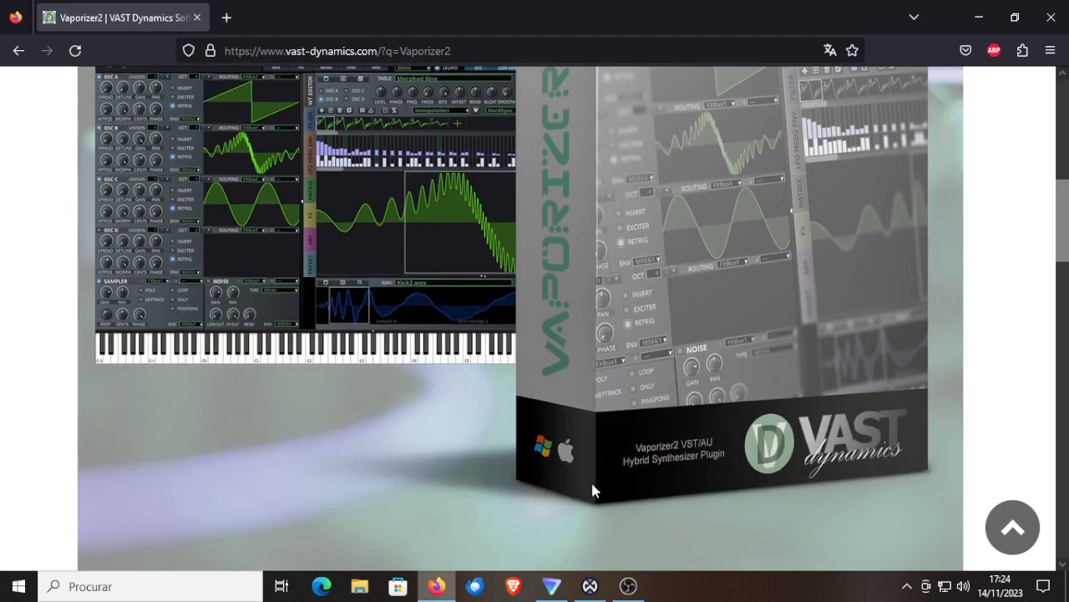
{"action": "scroll", "coordinate": [593, 490], "scroll_direction": "up", "scroll_amount": 1}
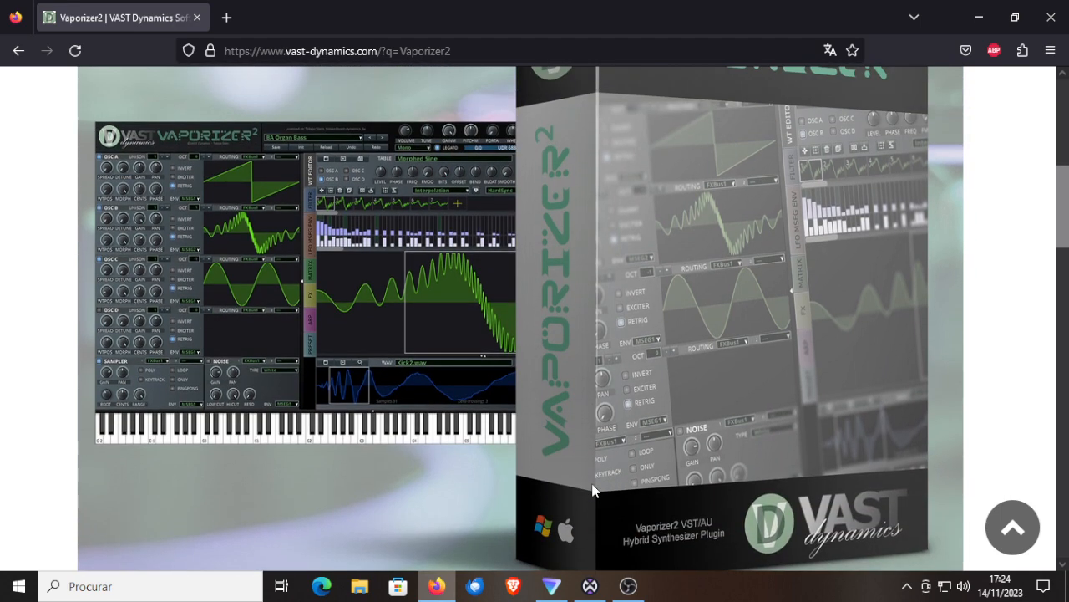
{"action": "scroll", "coordinate": [593, 489], "scroll_direction": "up", "scroll_amount": 1}
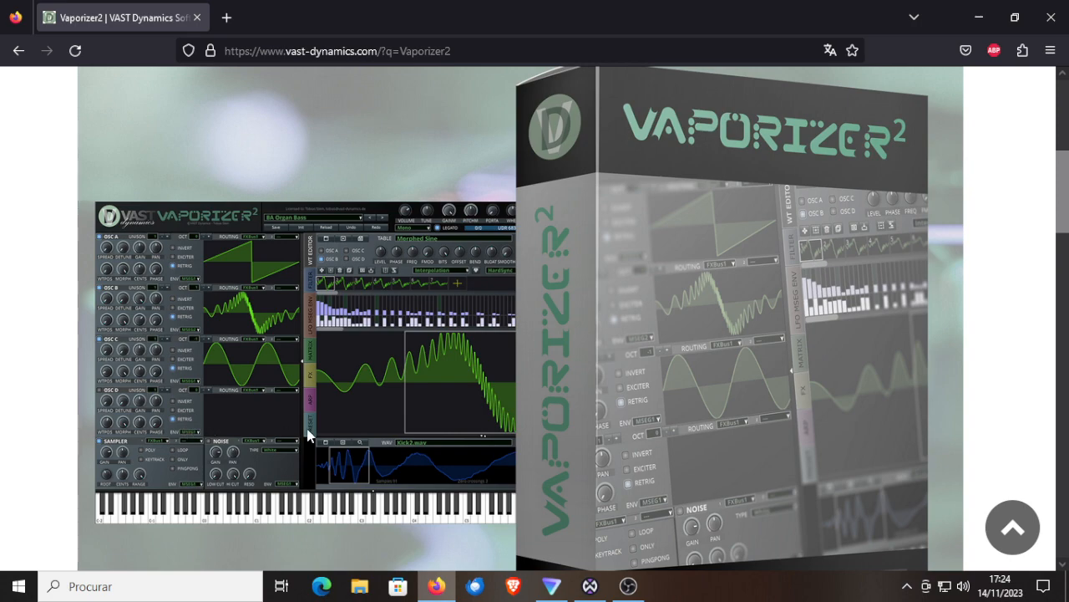
{"action": "scroll", "coordinate": [310, 432], "scroll_direction": "down", "scroll_amount": 4}
{"action": "scroll", "coordinate": [314, 431], "scroll_direction": "down", "scroll_amount": 2}
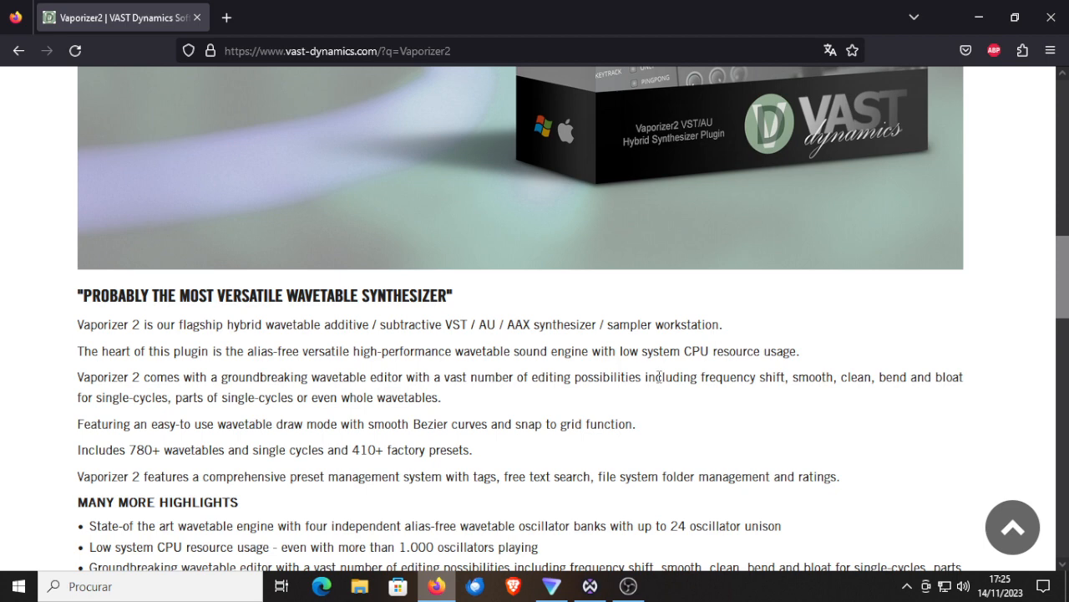
{"action": "scroll", "coordinate": [659, 377], "scroll_direction": "down", "scroll_amount": 3}
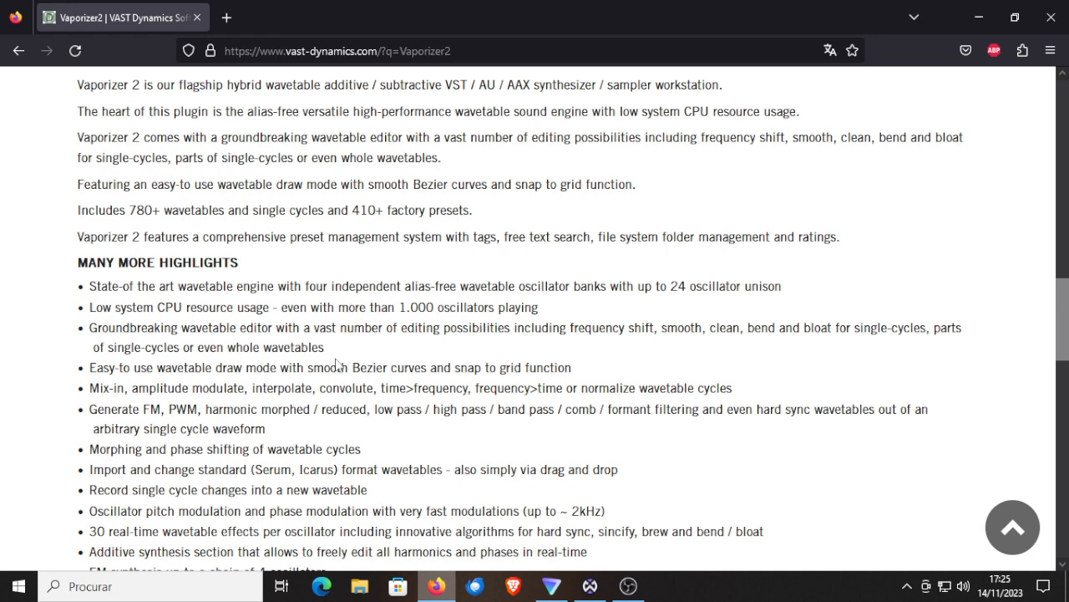
{"action": "scroll", "coordinate": [337, 365], "scroll_direction": "up", "scroll_amount": 2}
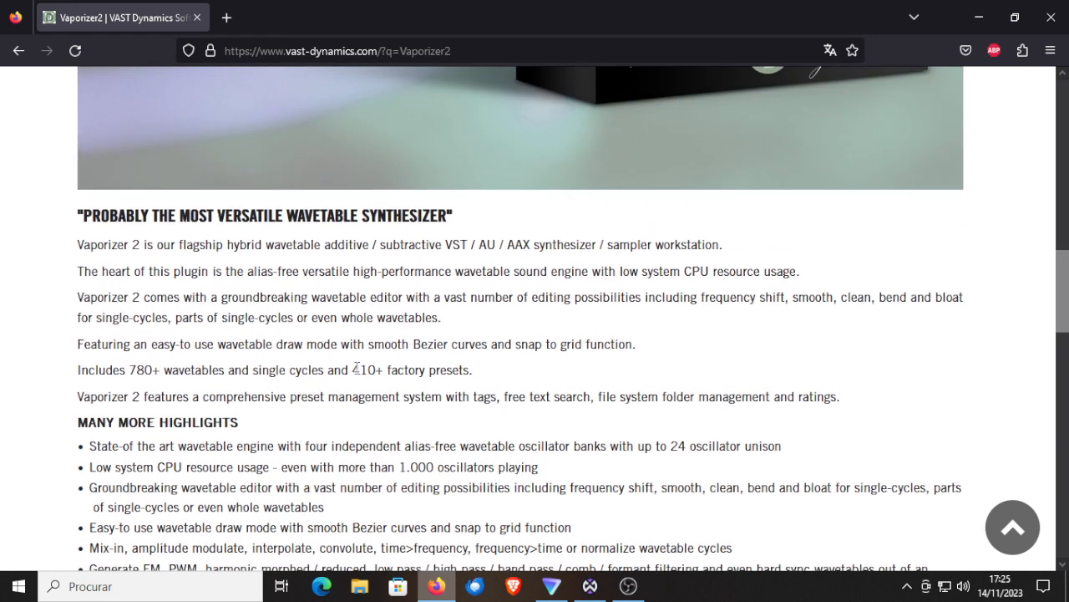
{"action": "scroll", "coordinate": [385, 361], "scroll_direction": "down", "scroll_amount": 2}
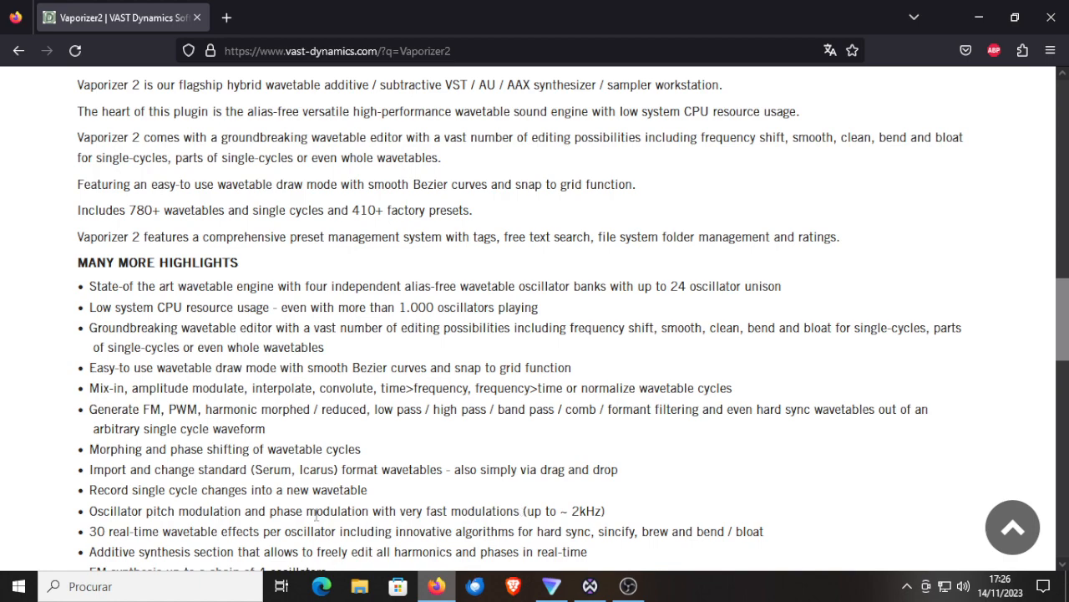
{"action": "scroll", "coordinate": [357, 493], "scroll_direction": "down", "scroll_amount": 5}
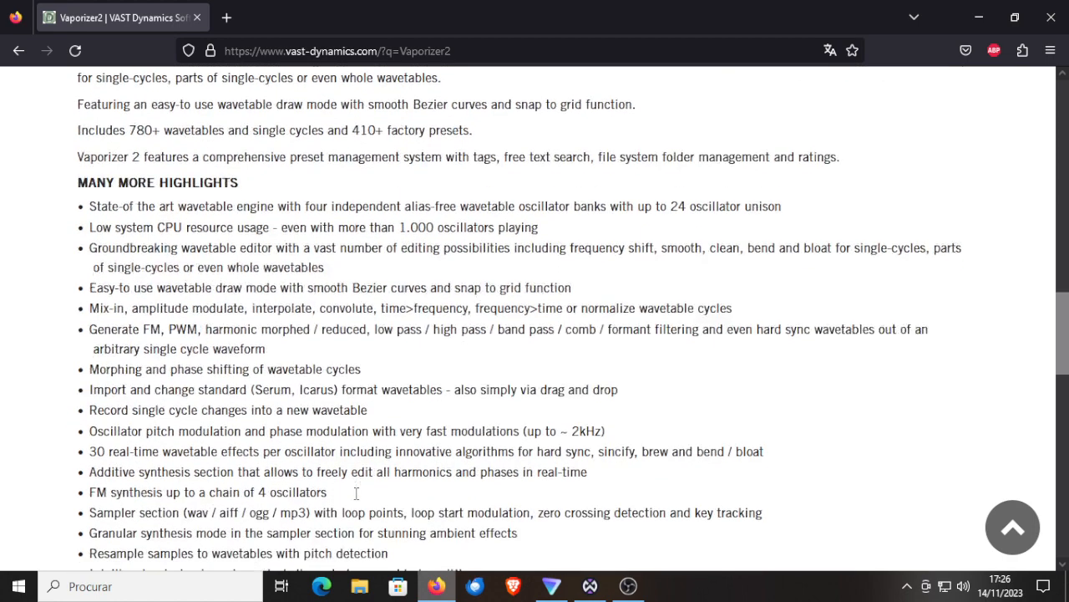
{"action": "scroll", "coordinate": [357, 499], "scroll_direction": "down", "scroll_amount": 3}
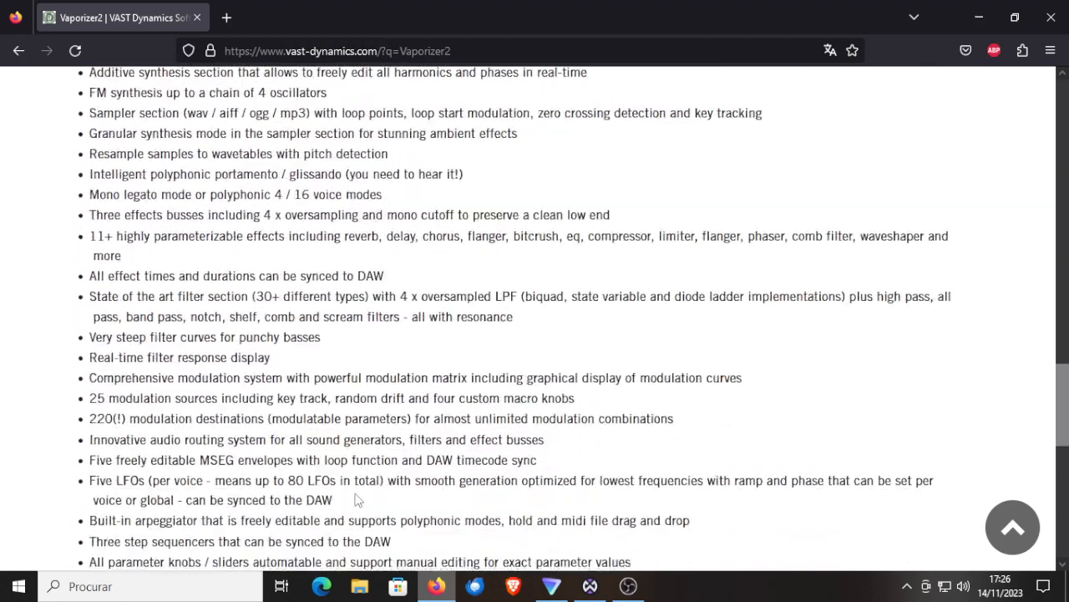
{"action": "scroll", "coordinate": [358, 499], "scroll_direction": "down", "scroll_amount": 5}
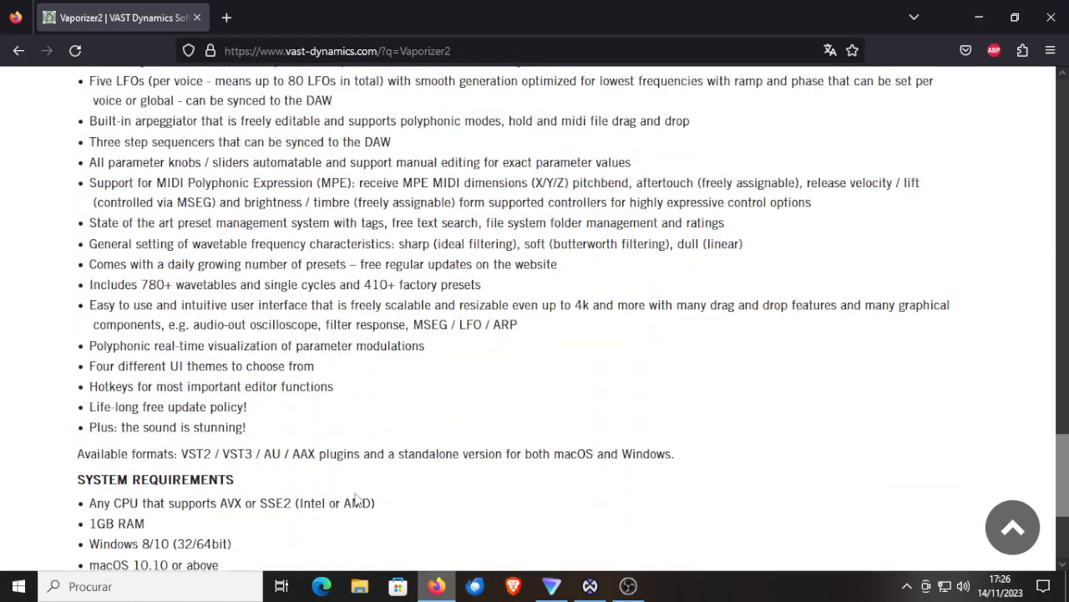
{"action": "scroll", "coordinate": [355, 499], "scroll_direction": "up", "scroll_amount": 15}
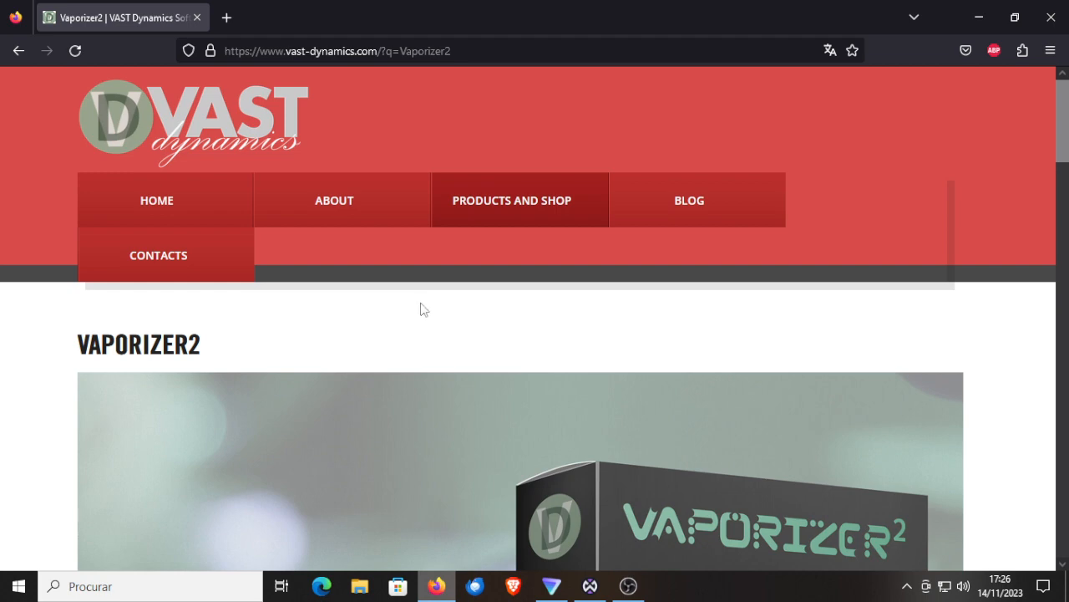
{"action": "scroll", "coordinate": [429, 334], "scroll_direction": "down", "scroll_amount": 6}
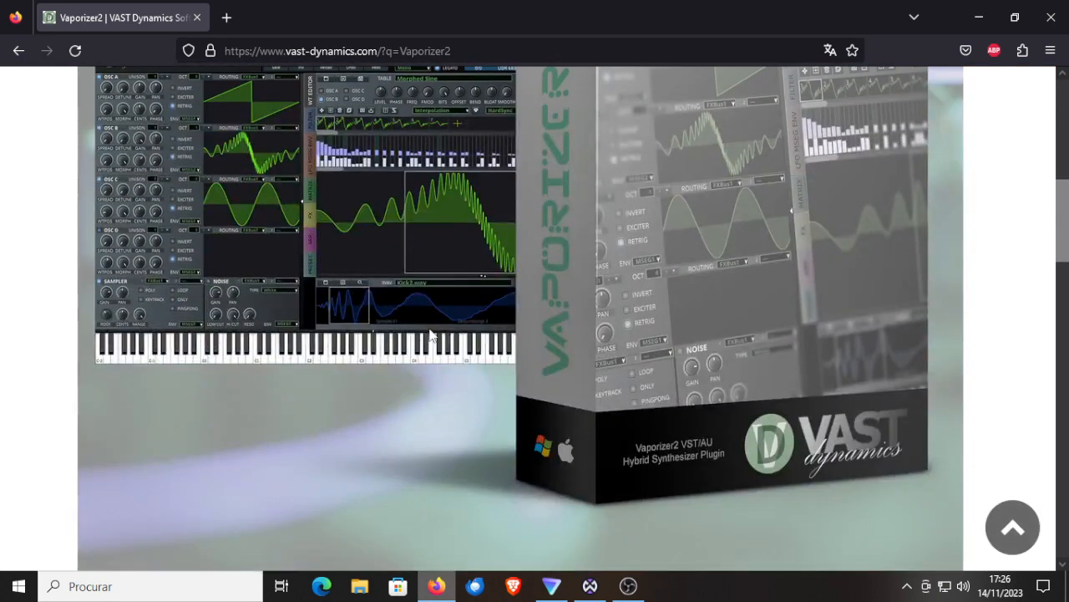
{"action": "scroll", "coordinate": [430, 333], "scroll_direction": "up", "scroll_amount": 5}
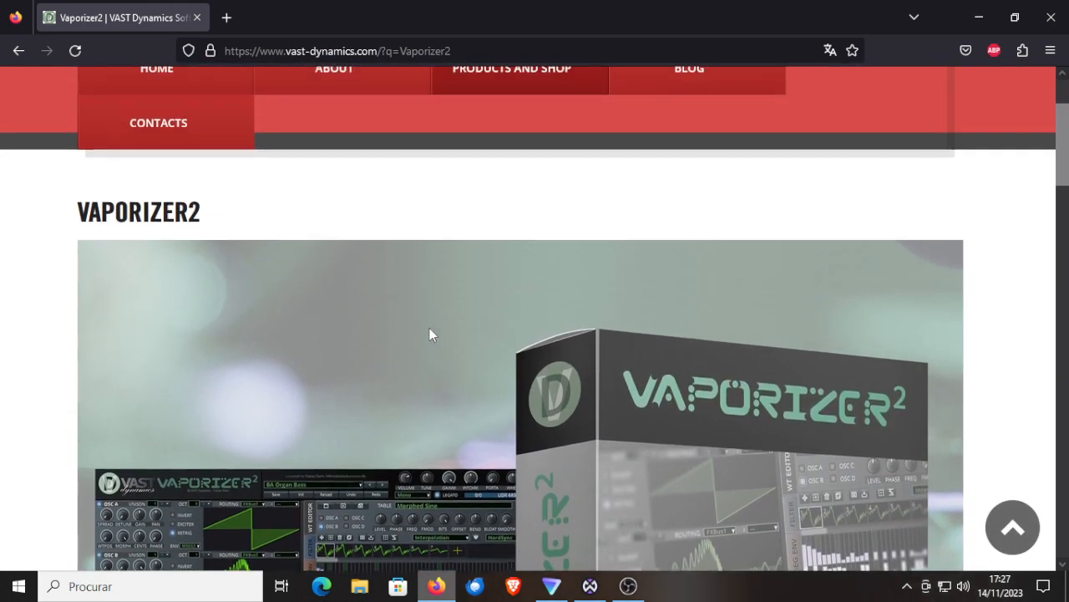
{"action": "scroll", "coordinate": [430, 334], "scroll_direction": "up", "scroll_amount": 2}
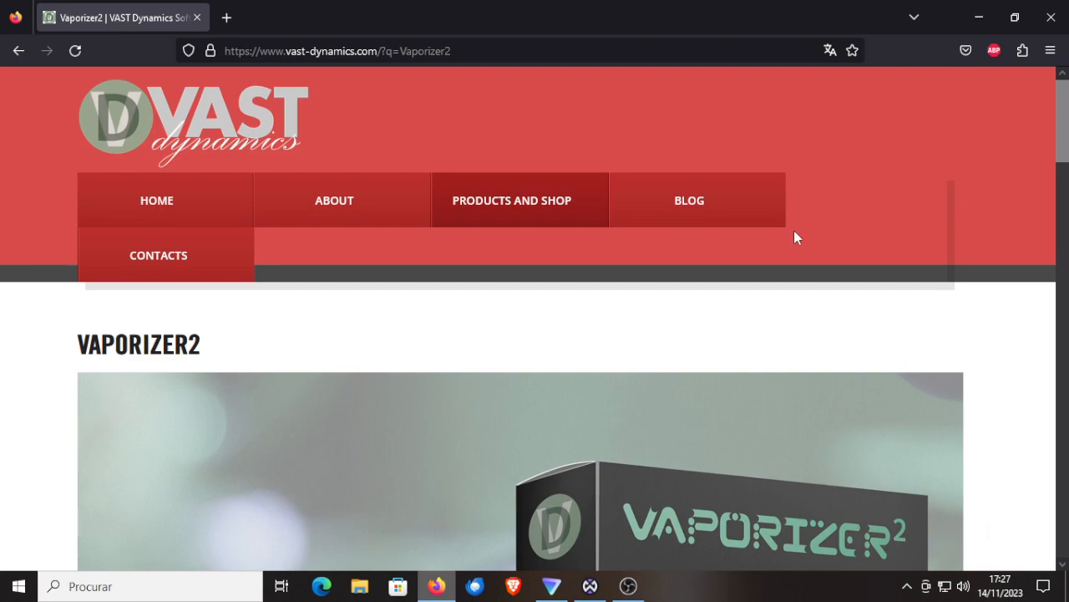
Close the browser, switch to Waveform and open the Vaporizer2 plugin on Track 1
{"action": "left_click", "coordinate": [1051, 17]}
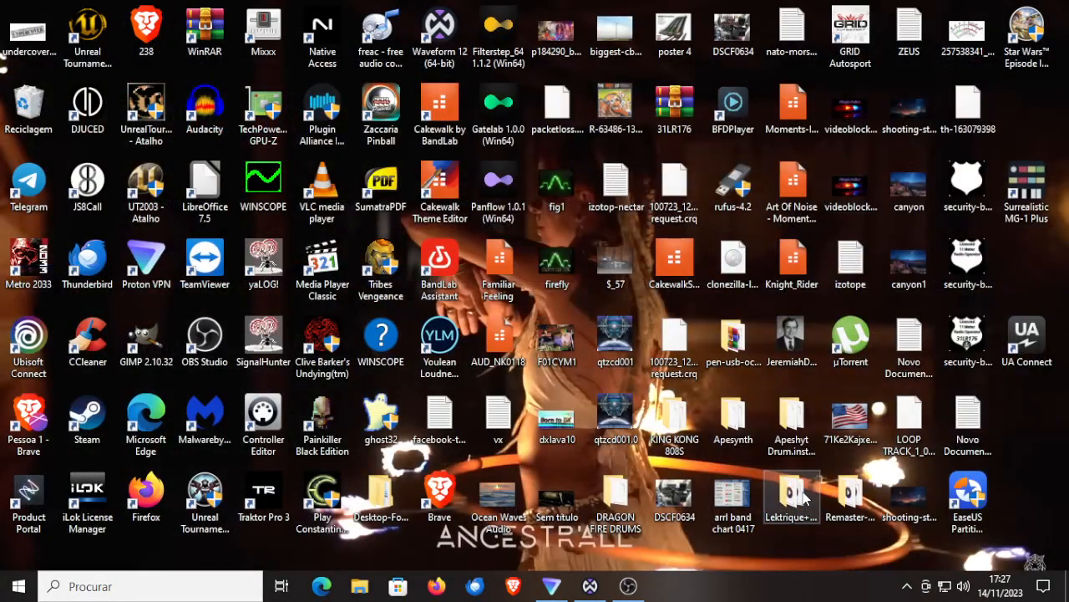
{"action": "left_click", "coordinate": [590, 586]}
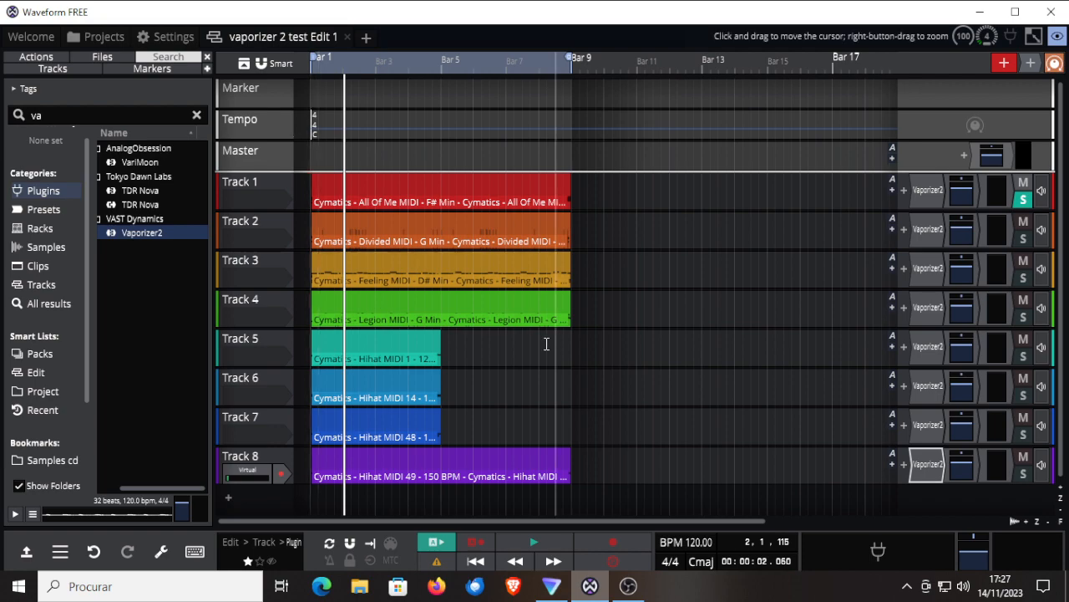
{"action": "double_click", "coordinate": [926, 191]}
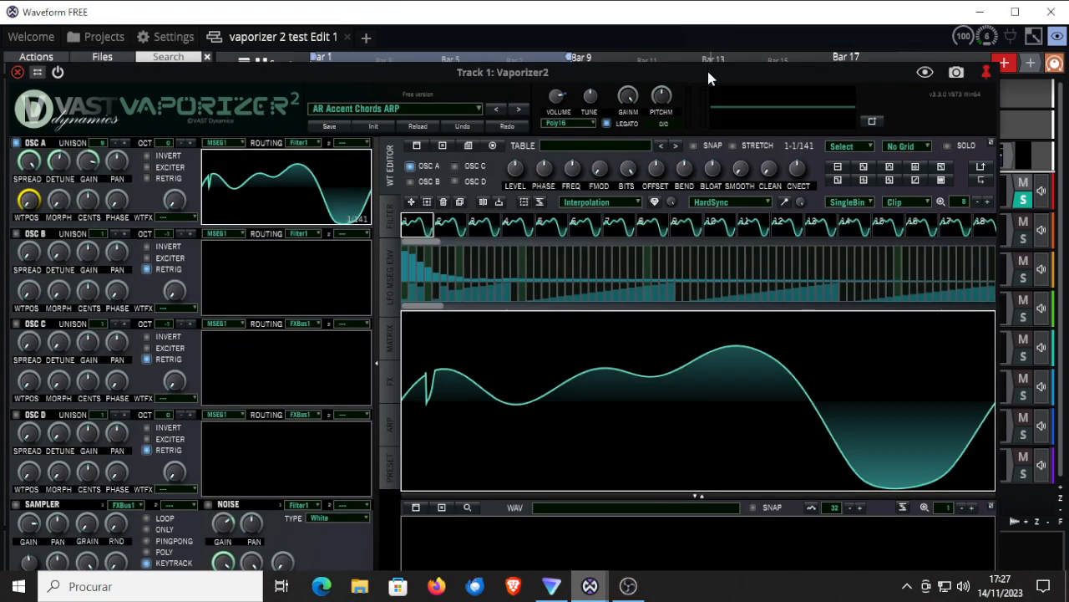
{"action": "left_click_drag", "start_coordinate": [707, 70], "coordinate": [579, 353]}
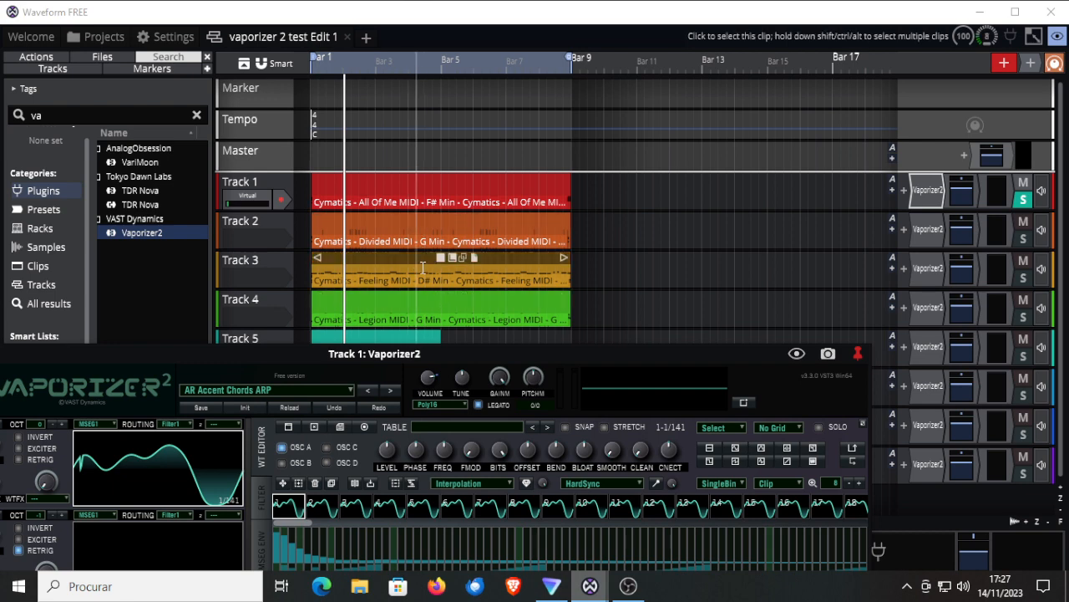
Bring the whole Vaporizer2 window into view and load the ADDITIVE 03.wav wavetable into oscillator A
{"action": "left_click_drag", "start_coordinate": [440, 348], "coordinate": [610, 8]}
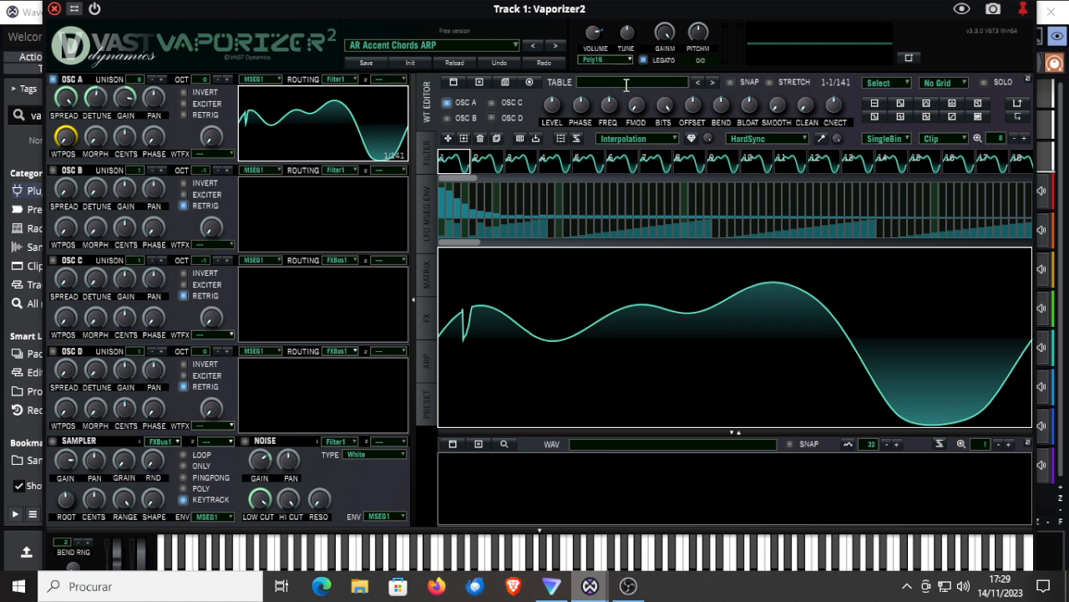
{"action": "left_click", "coordinate": [715, 82]}
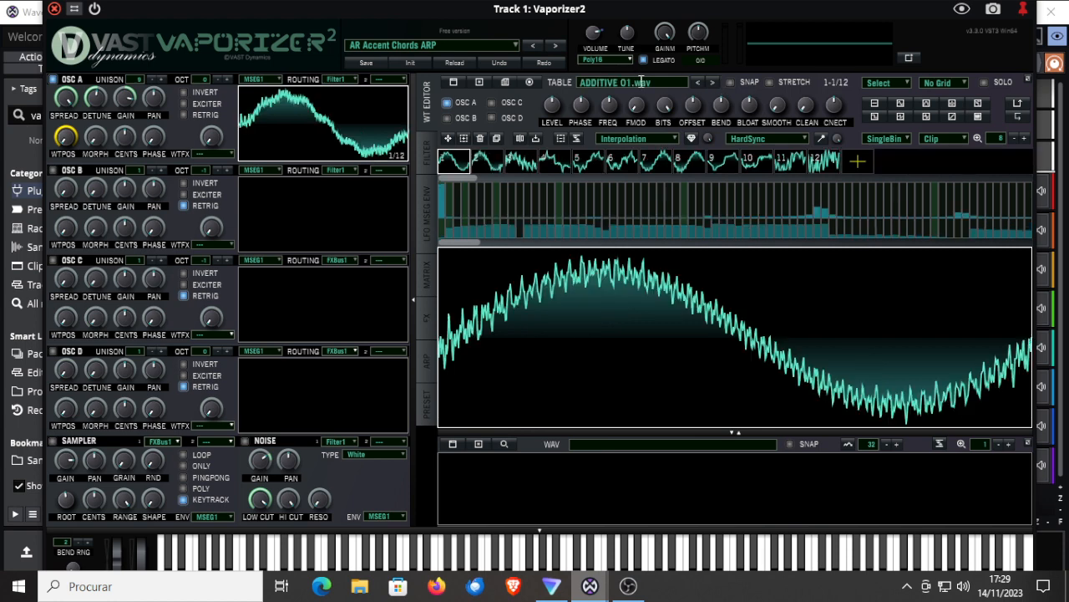
{"action": "left_click", "coordinate": [713, 82]}
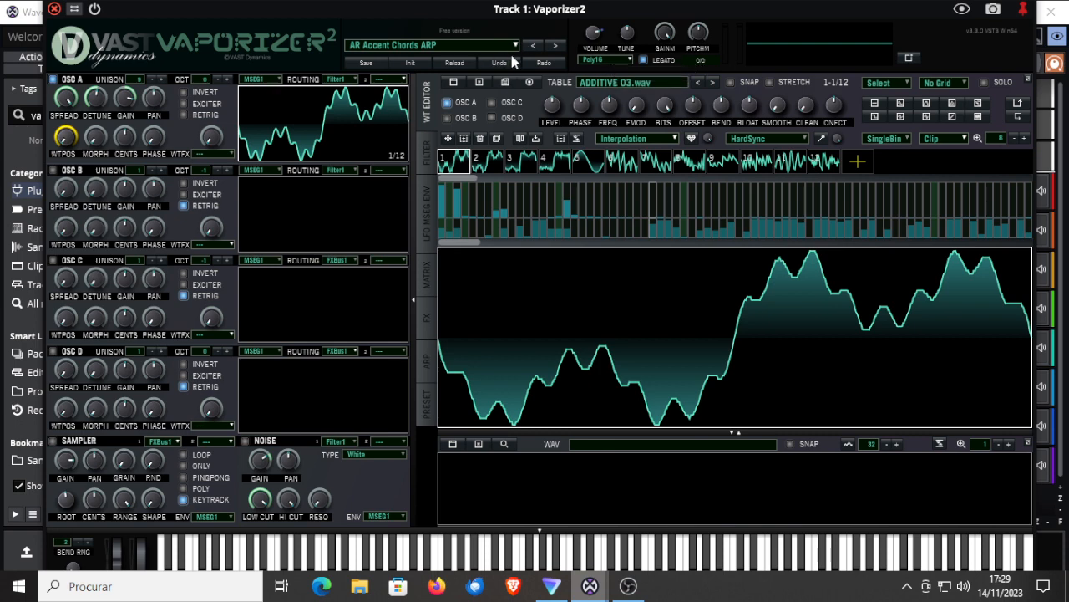
Browse the factory presets in Vaporizer2's preset browser, from the arpeggios through the leads and organs, and close the browser
{"action": "left_click", "coordinate": [465, 40]}
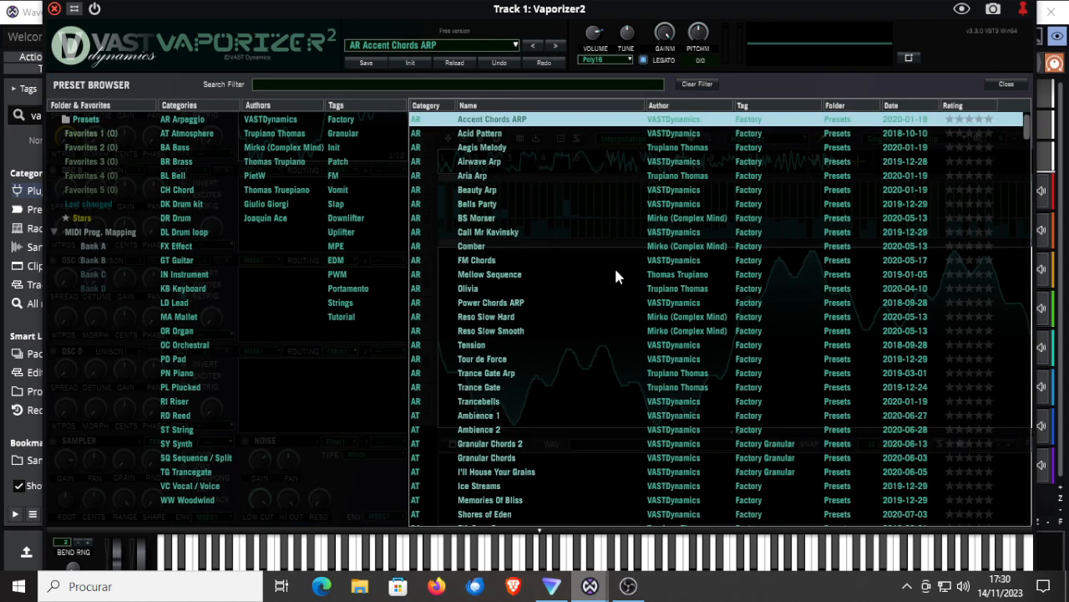
{"action": "scroll", "coordinate": [648, 332], "scroll_direction": "down", "scroll_amount": 20}
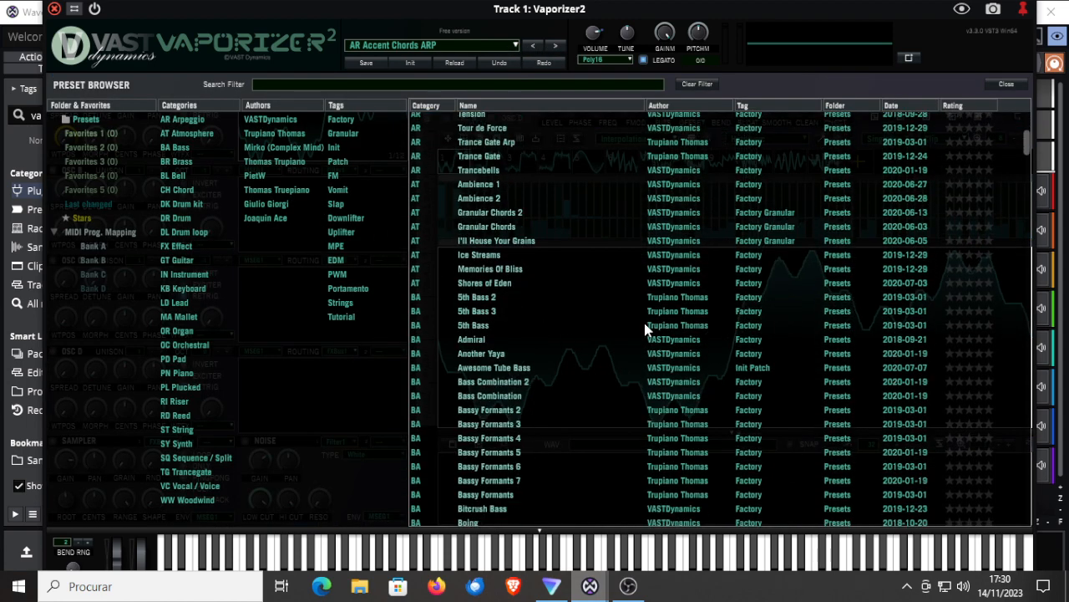
{"action": "scroll", "coordinate": [644, 324], "scroll_direction": "down", "scroll_amount": 15}
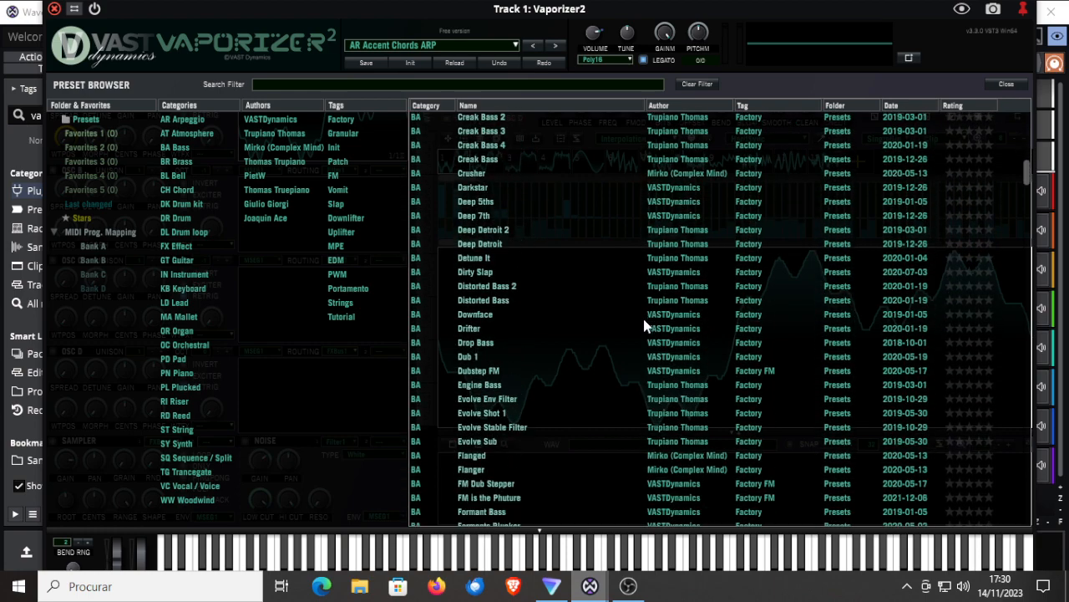
{"action": "scroll", "coordinate": [643, 324], "scroll_direction": "down", "scroll_amount": 15}
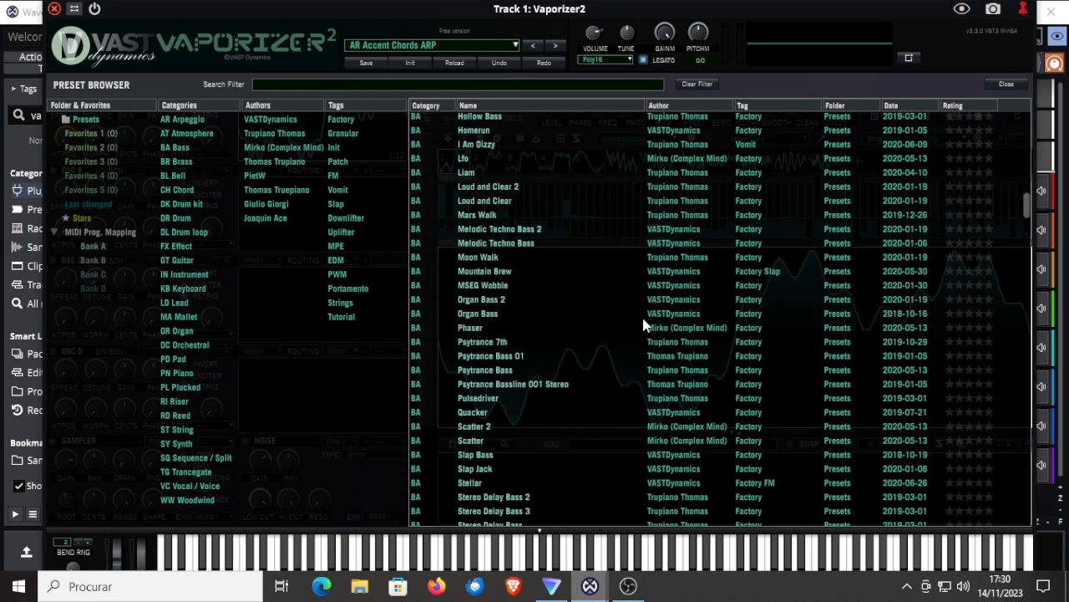
{"action": "scroll", "coordinate": [643, 324], "scroll_direction": "down", "scroll_amount": 15}
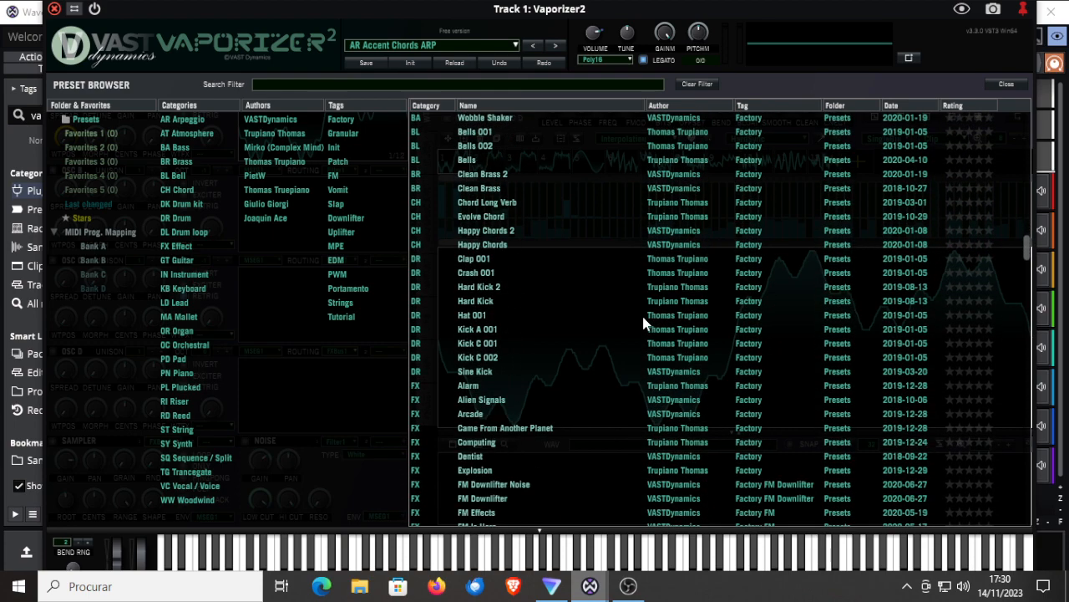
{"action": "scroll", "coordinate": [643, 323], "scroll_direction": "up", "scroll_amount": 1}
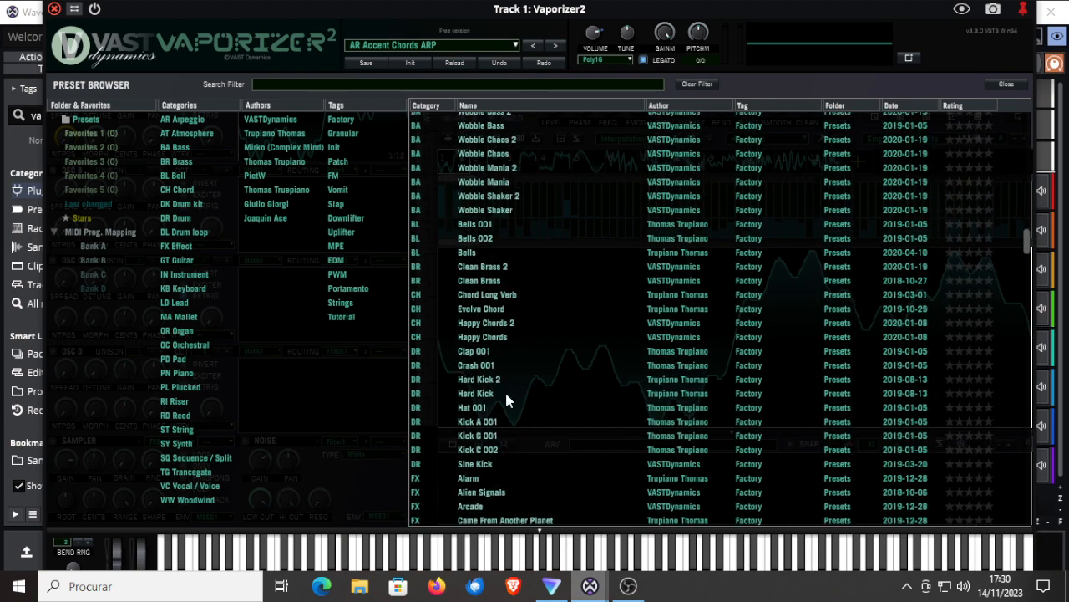
{"action": "scroll", "coordinate": [505, 396], "scroll_direction": "down", "scroll_amount": 2}
{"action": "scroll", "coordinate": [507, 400], "scroll_direction": "down", "scroll_amount": 2}
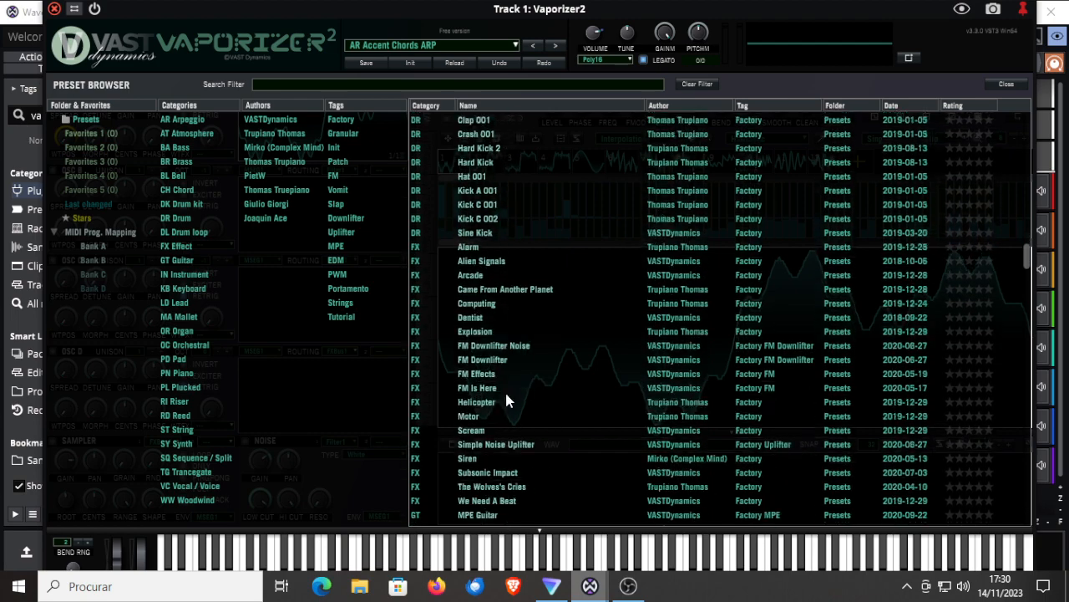
{"action": "scroll", "coordinate": [506, 400], "scroll_direction": "down", "scroll_amount": 6}
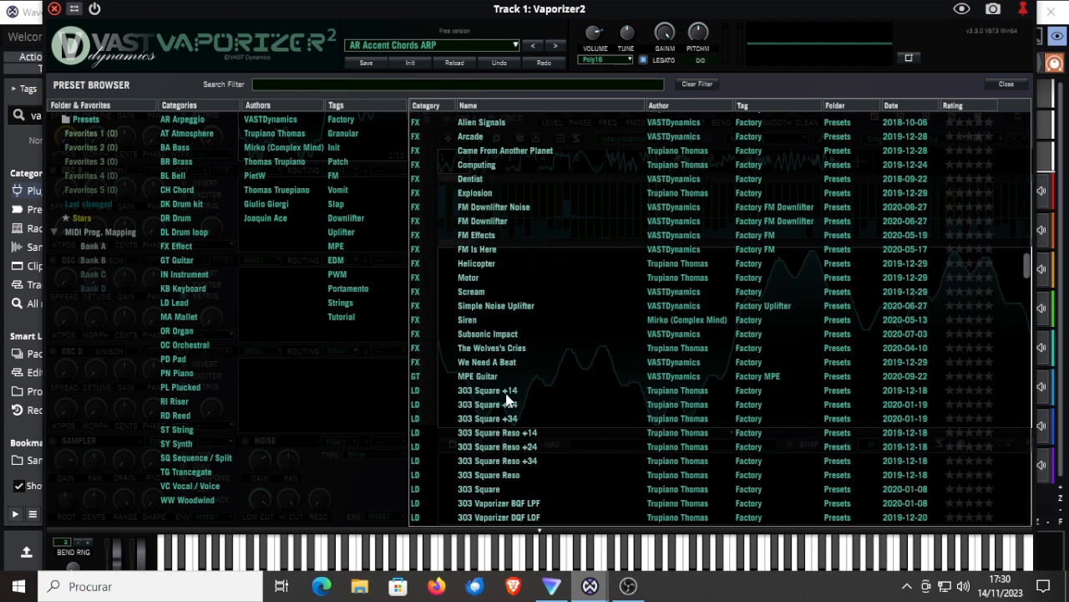
{"action": "scroll", "coordinate": [506, 400], "scroll_direction": "down", "scroll_amount": 7}
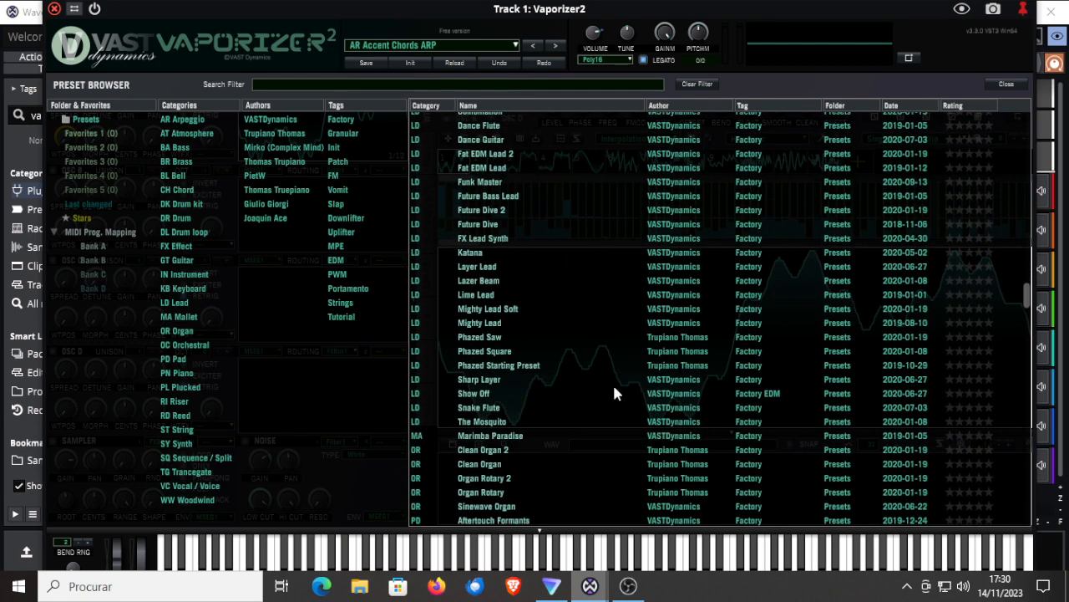
{"action": "left_click", "coordinate": [1009, 84]}
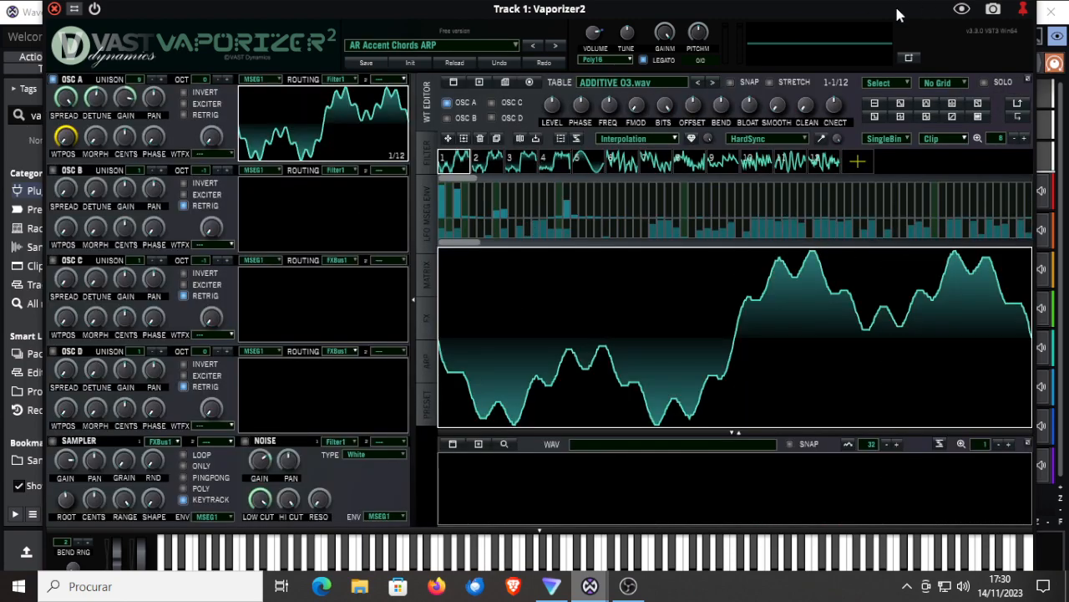
Audition the oscillator A sound by playing a run of notes on Vaporizer2's on-screen keyboard
{"action": "left_click_drag", "start_coordinate": [897, 10], "coordinate": [863, 8]}
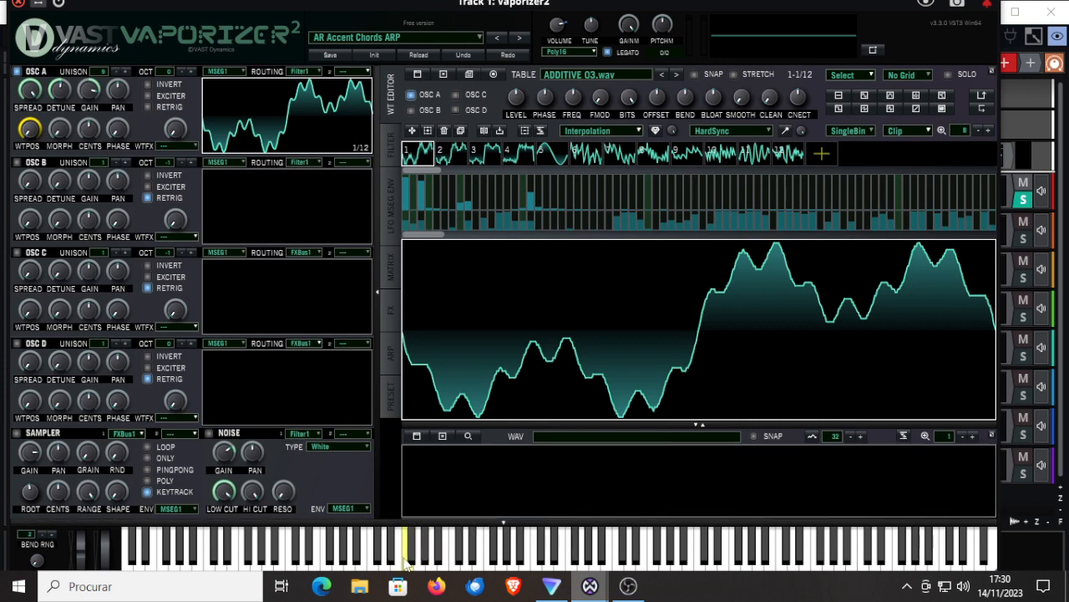
{"action": "left_click", "coordinate": [456, 558]}
{"action": "left_click_drag", "start_coordinate": [455, 558], "coordinate": [637, 548]}
Adjust the master output volume and start playback with the Vaporizer2 window moved clear of the arrangement
{"action": "left_click_drag", "start_coordinate": [717, 5], "coordinate": [507, 37]}
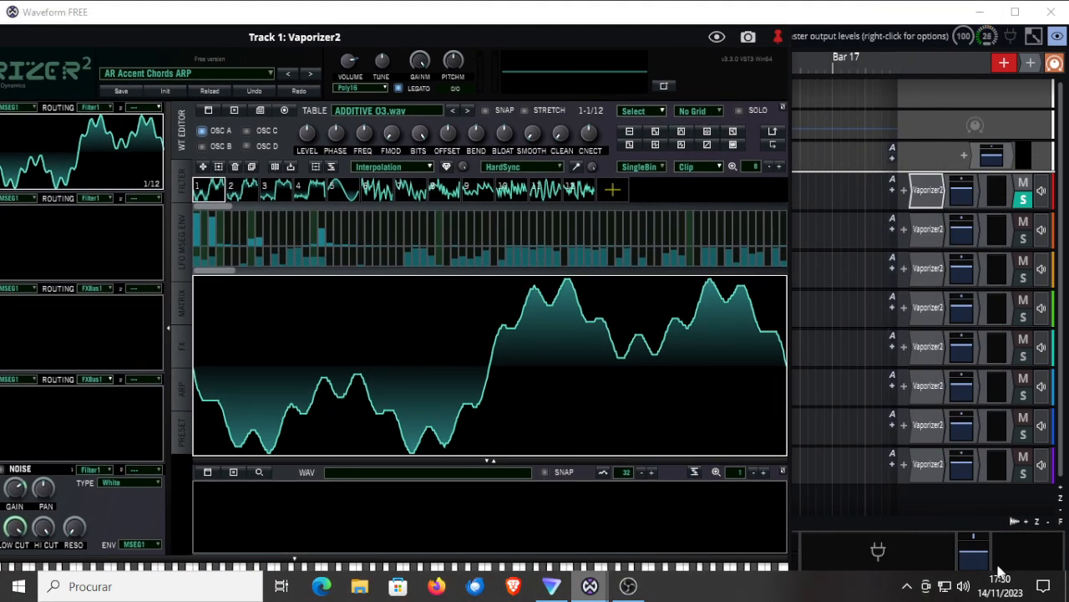
{"action": "left_click_drag", "start_coordinate": [981, 553], "coordinate": [982, 416]}
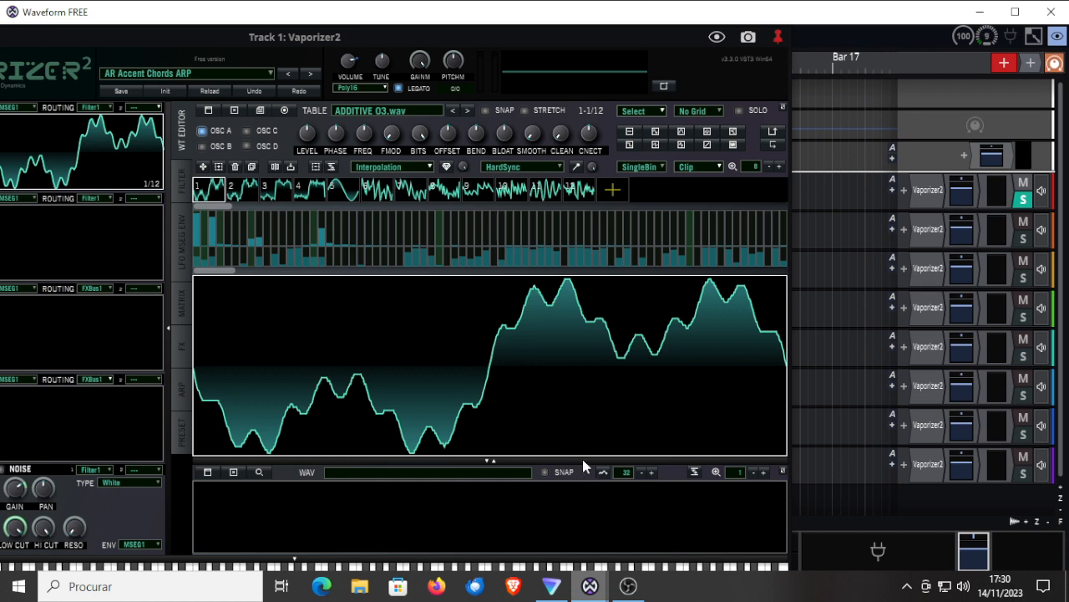
{"action": "left_click_drag", "start_coordinate": [636, 50], "coordinate": [249, 65]}
{"action": "left_click", "coordinate": [536, 548]}
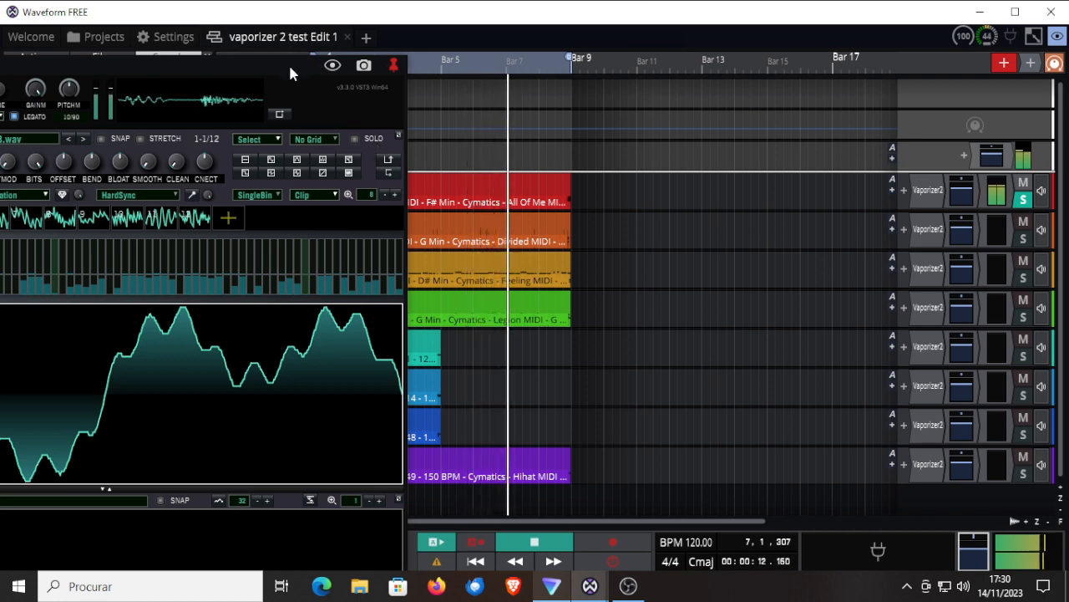
Bring the whole Vaporizer2 window back into view and advance through the presets AR Acid Pattern and AR Aegis Melody during playback
{"action": "left_click_drag", "start_coordinate": [288, 62], "coordinate": [735, 15]}
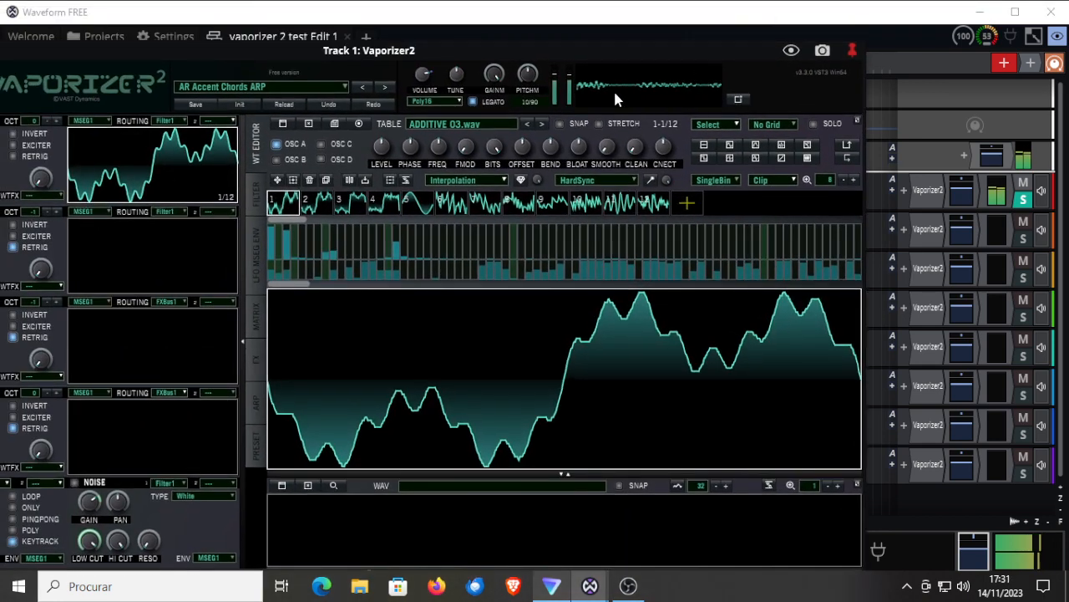
{"action": "left_click", "coordinate": [384, 87]}
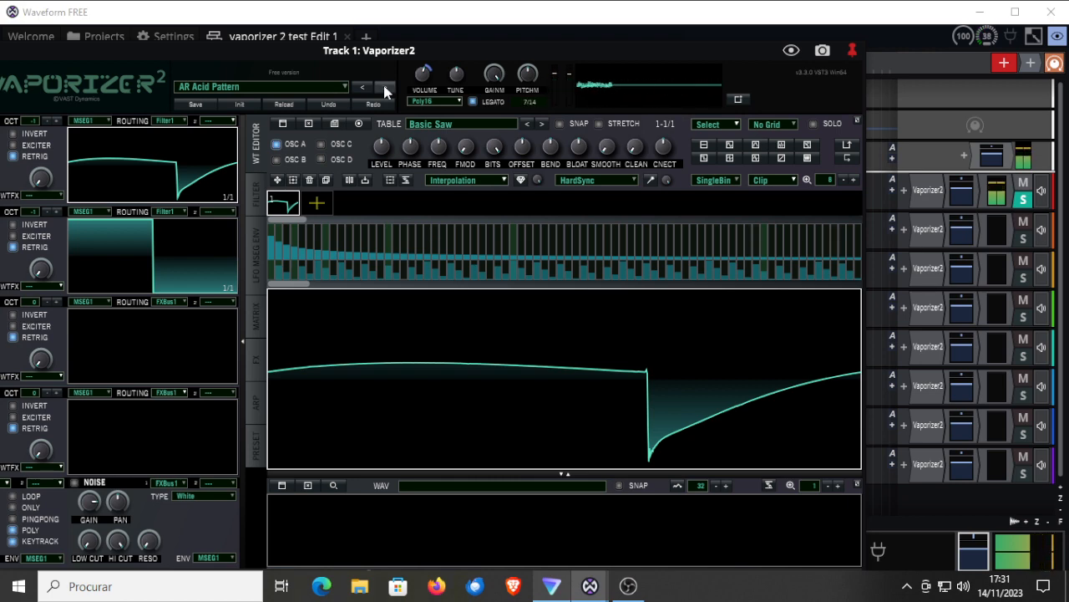
{"action": "left_click", "coordinate": [383, 86]}
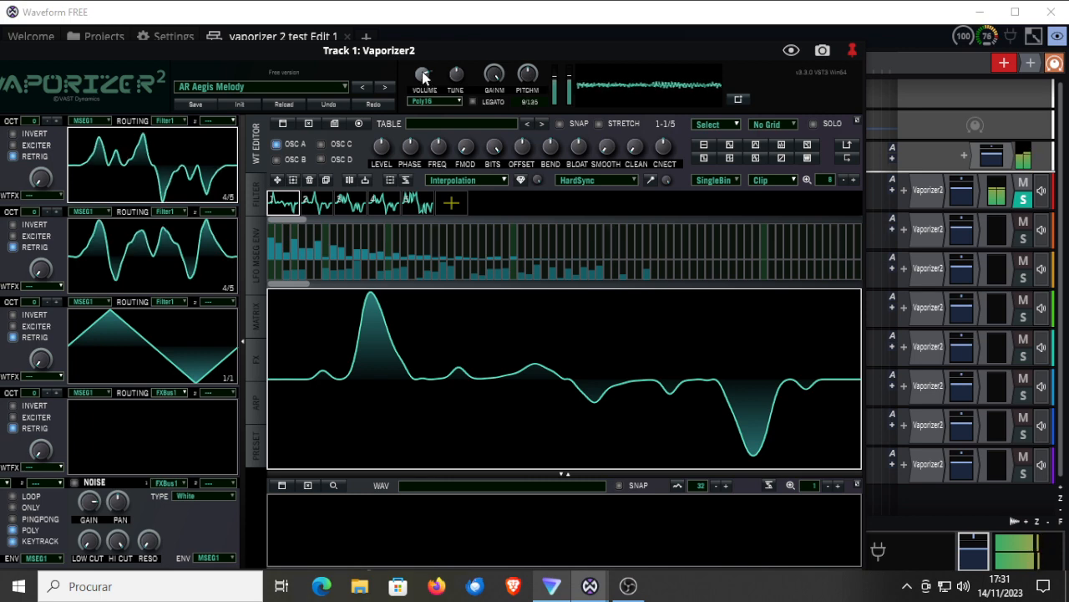
Set the master volume of the AR Aegis Melody preset to about 0.96 dB
{"action": "scroll", "coordinate": [421, 73], "scroll_direction": "down", "scroll_amount": 6}
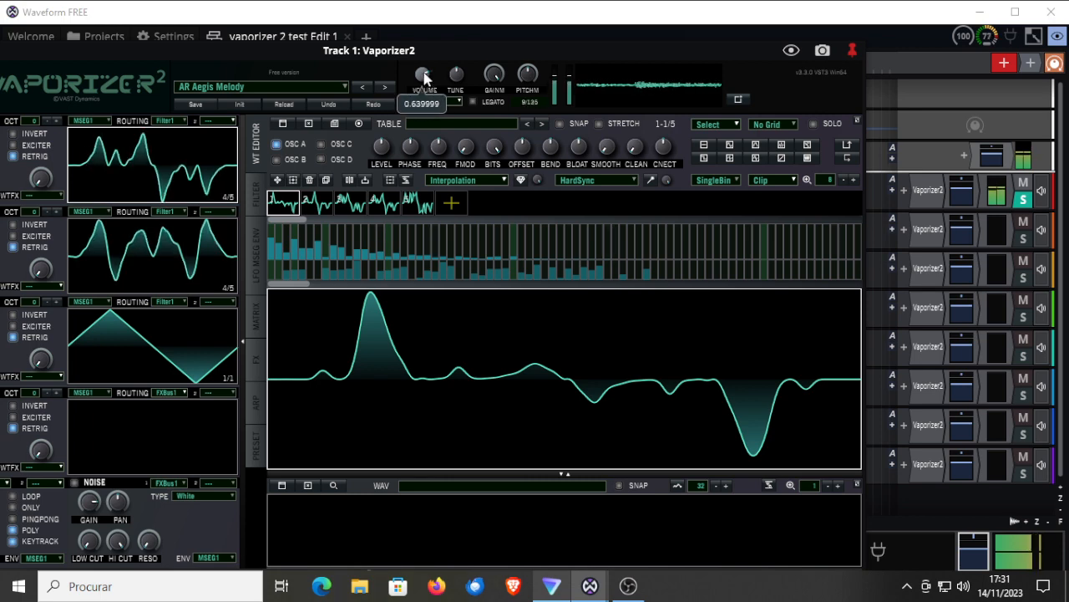
{"action": "right_click", "coordinate": [423, 77]}
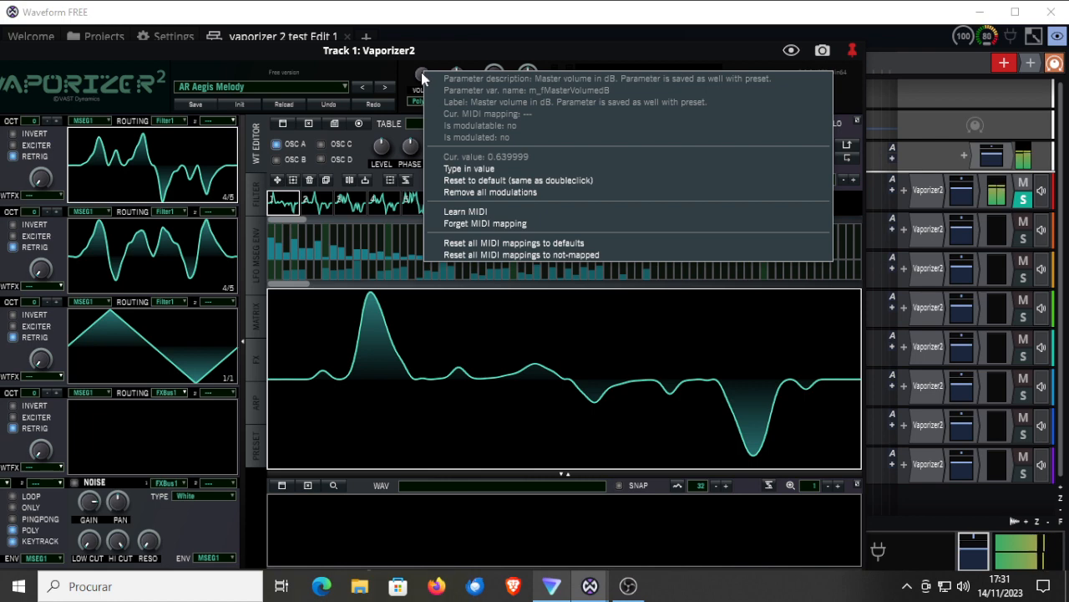
{"action": "left_click", "coordinate": [415, 76]}
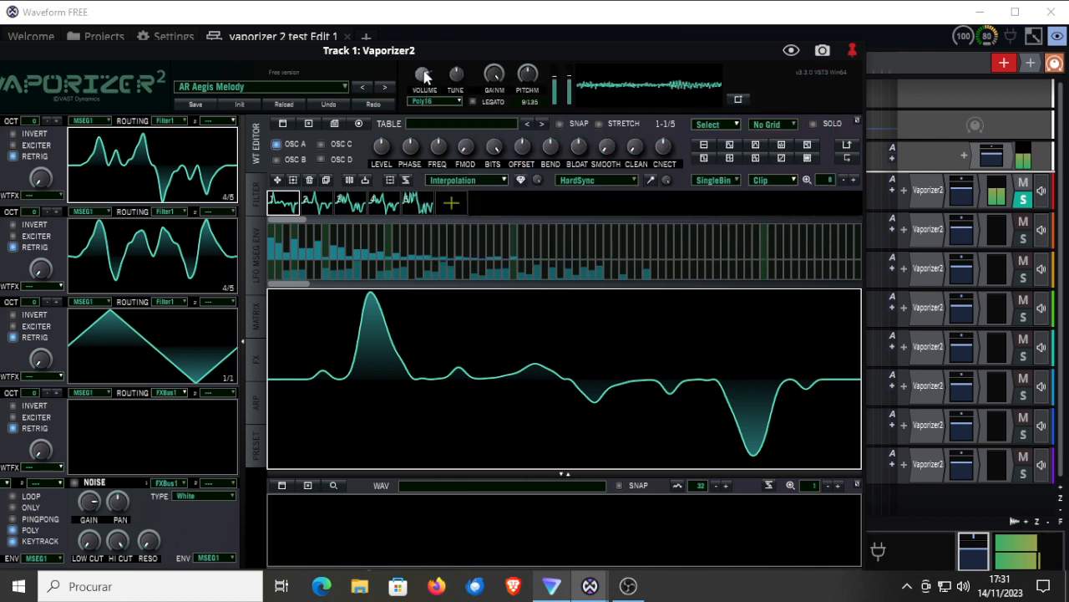
{"action": "left_click_drag", "start_coordinate": [424, 71], "coordinate": [425, 77]}
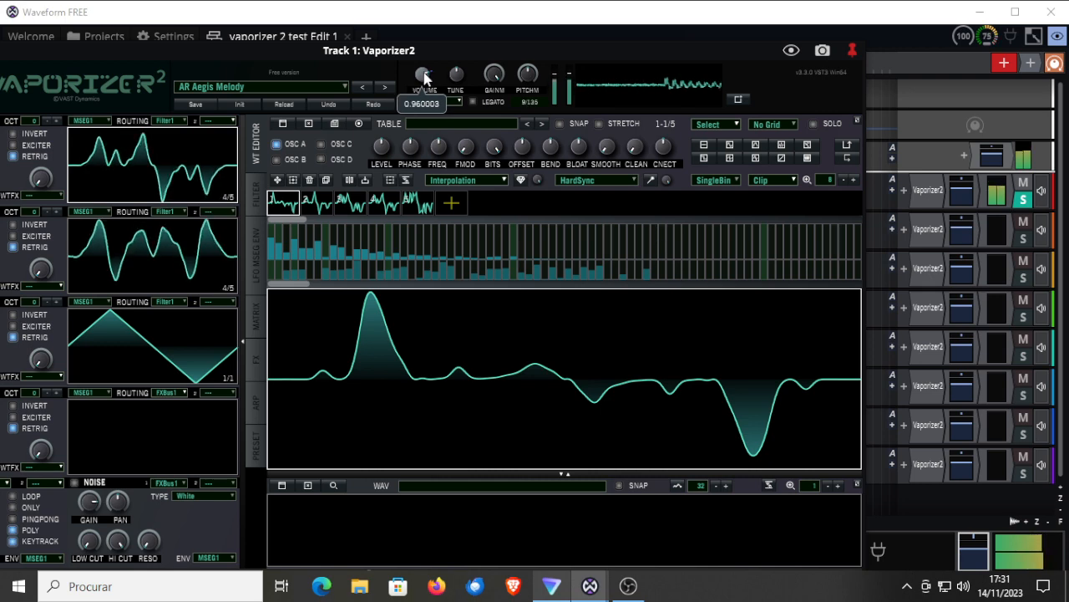
Audition the following arpeggio presets AR Airwave Arp and AR Aria Arp, ending on AR Beauty Arp
{"action": "left_click", "coordinate": [384, 89]}
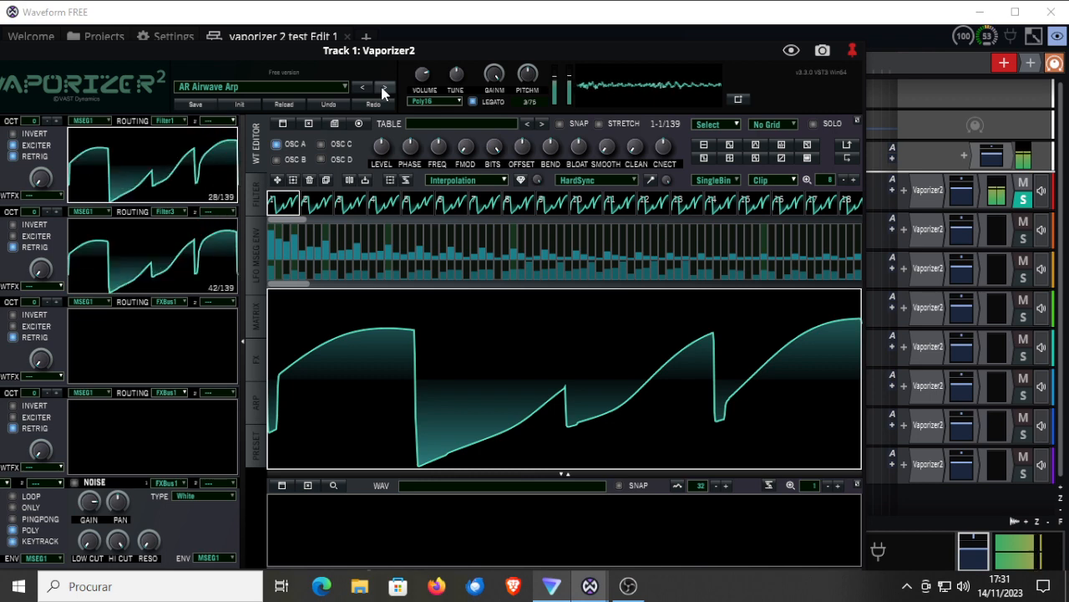
{"action": "left_click", "coordinate": [383, 88]}
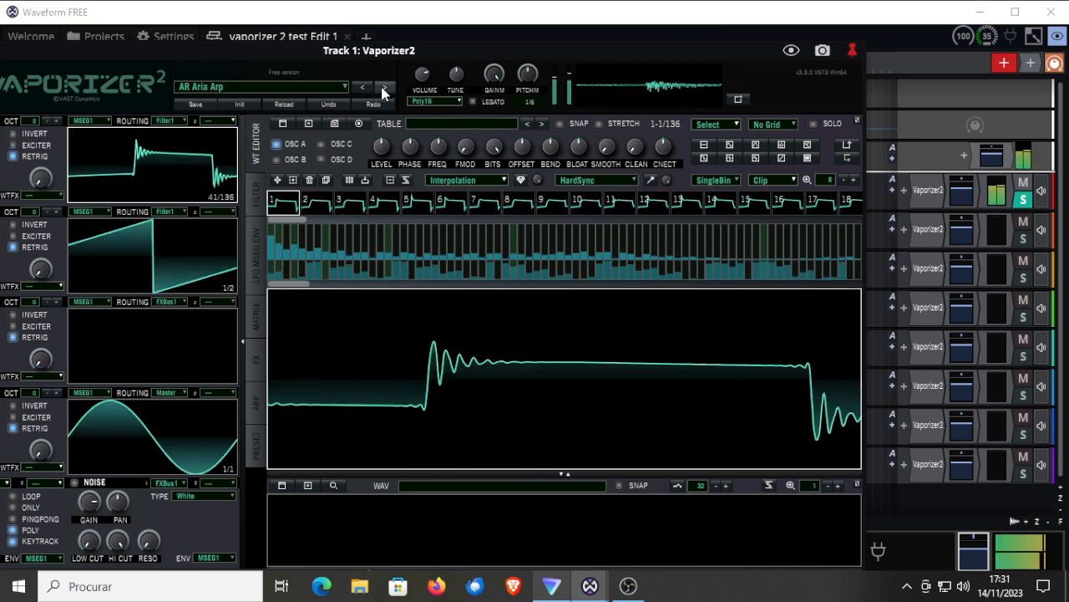
{"action": "left_click", "coordinate": [384, 88]}
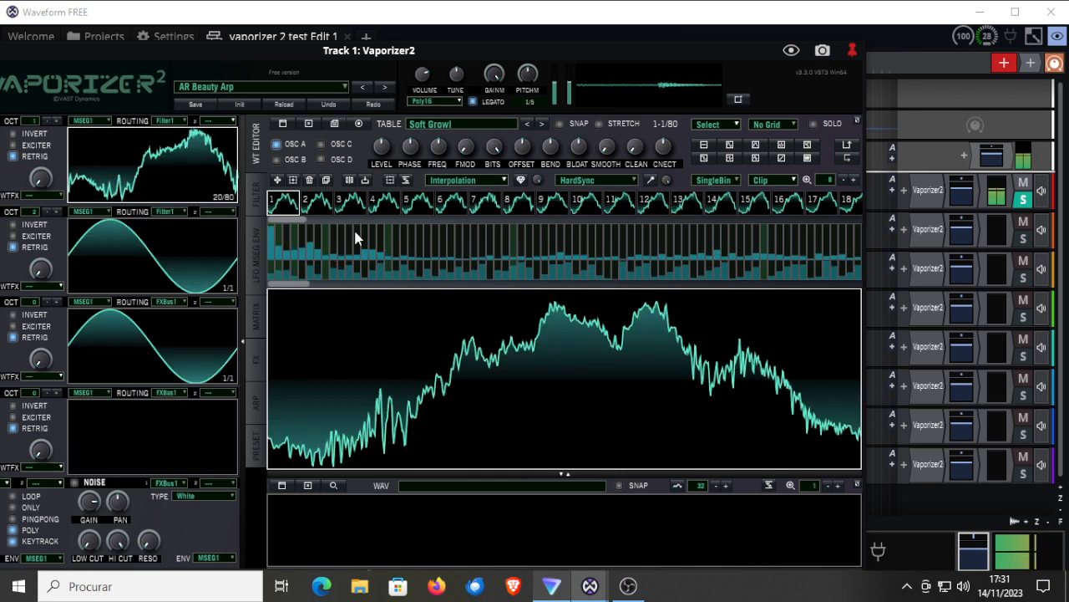
Redraw the harmonics across the first single cycle of oscillator A's Soft Growl wavetable with two sweeps over the spectrum
{"action": "mouse_move", "coordinate": [355, 238]}
{"action": "left_mouse_down"}
{"action": "mouse_move", "coordinate": [358, 255]}
{"action": "mouse_move", "coordinate": [476, 237]}
{"action": "mouse_move", "coordinate": [728, 247]}
{"action": "mouse_move", "coordinate": [768, 269]}
{"action": "left_mouse_up"}
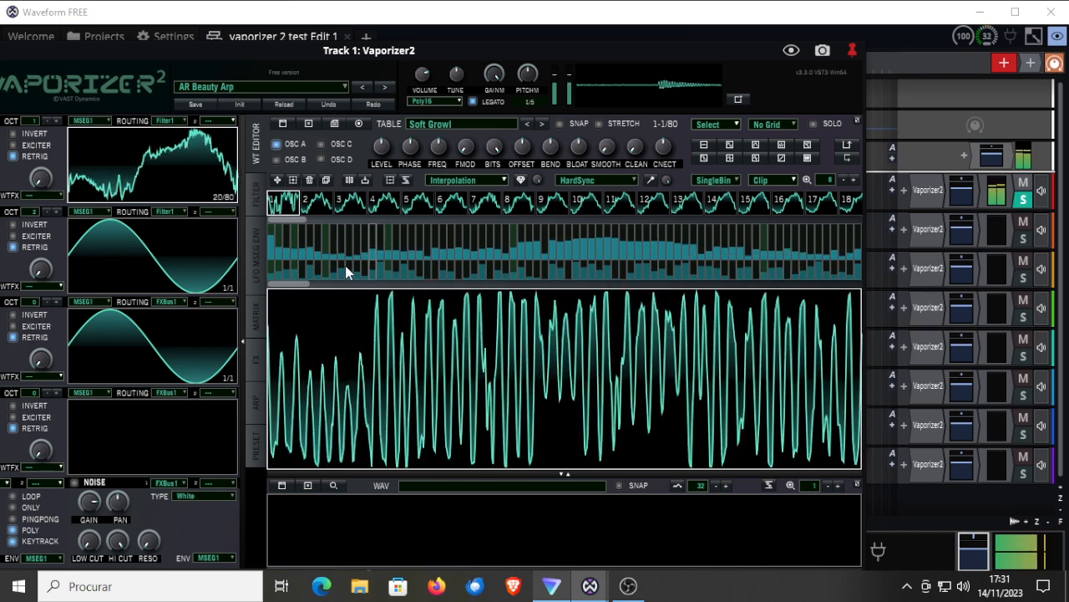
{"action": "mouse_move", "coordinate": [347, 271]}
{"action": "left_mouse_down"}
{"action": "mouse_move", "coordinate": [322, 270]}
{"action": "mouse_move", "coordinate": [745, 272]}
{"action": "left_mouse_up"}
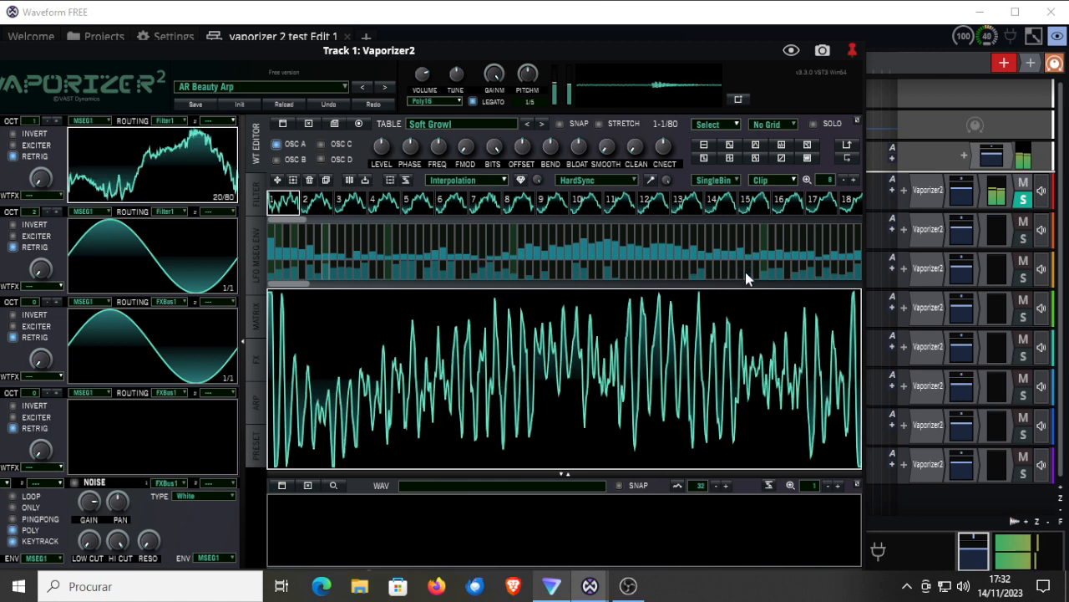
Examine the waveforms of single cycles 2, 7, 12, 78, 71 and 67 in the Soft Growl wavetable
{"action": "left_click", "coordinate": [317, 203]}
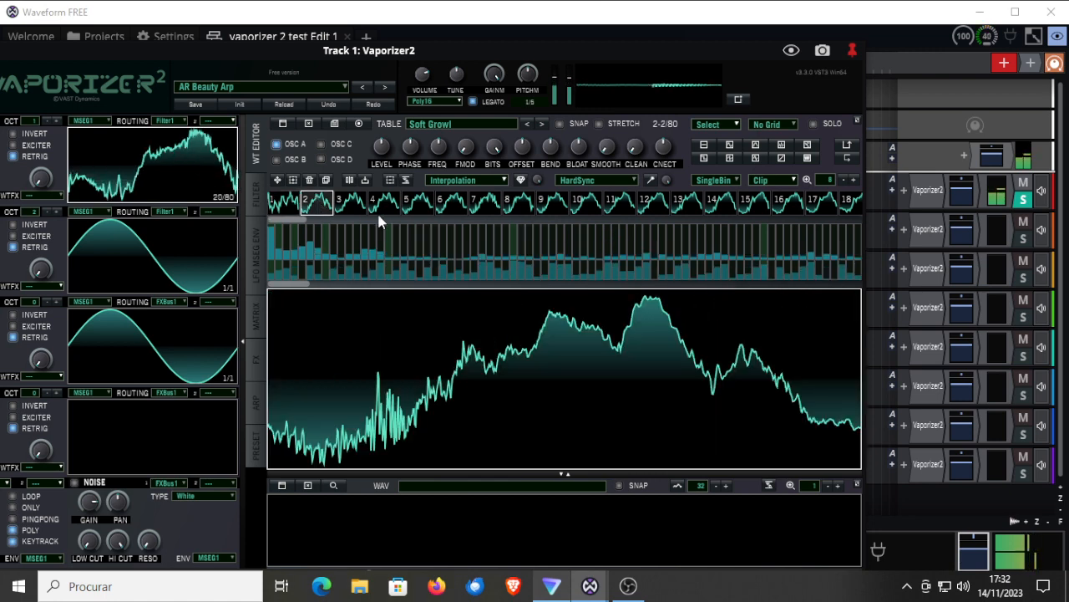
{"action": "left_click", "coordinate": [487, 203]}
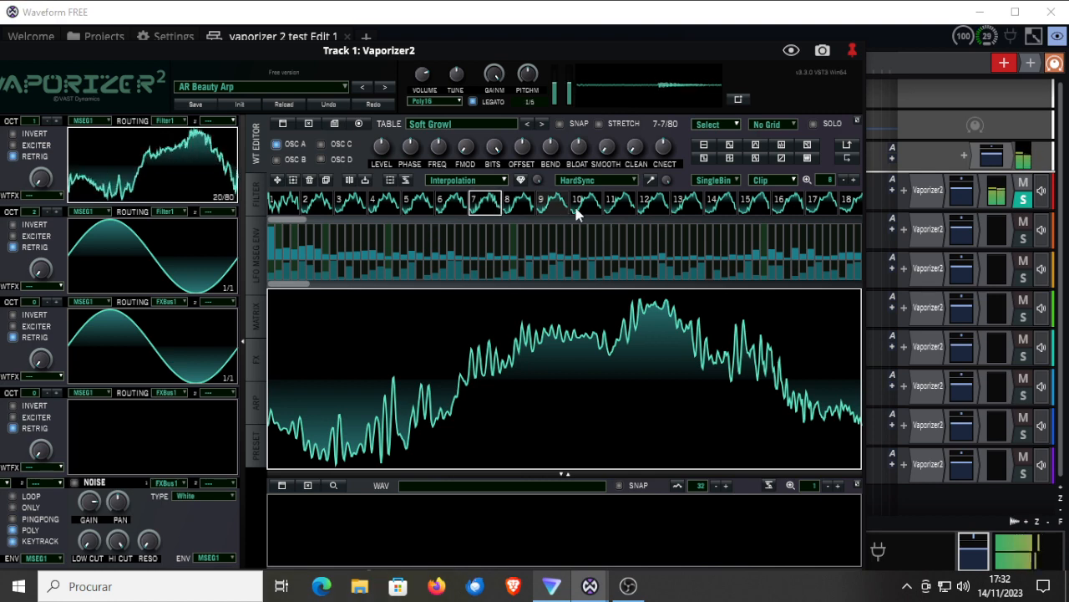
{"action": "left_click", "coordinate": [658, 203]}
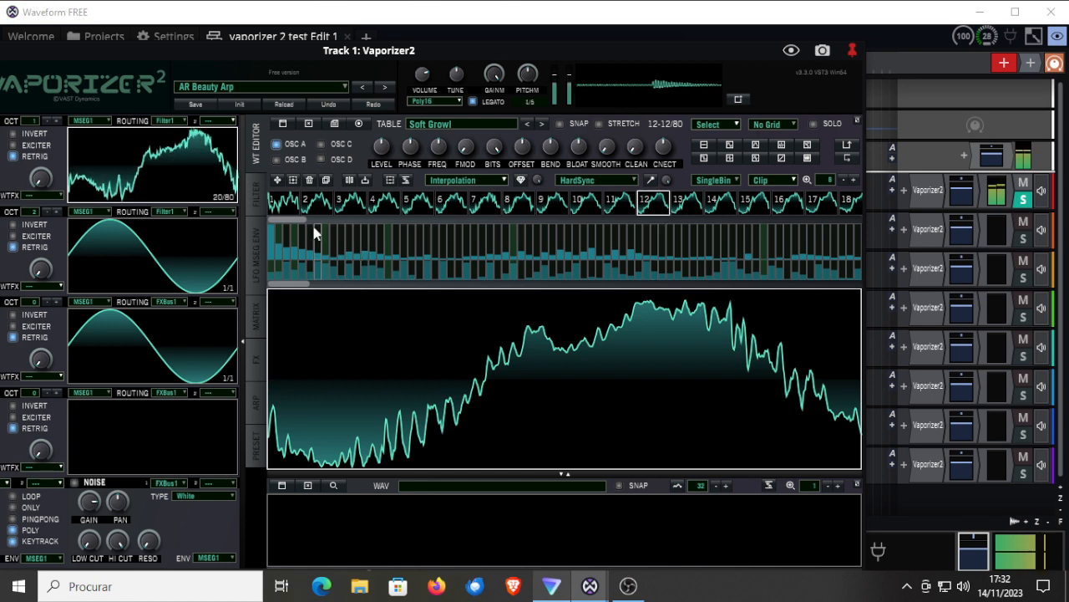
{"action": "left_click_drag", "start_coordinate": [302, 220], "coordinate": [461, 217]}
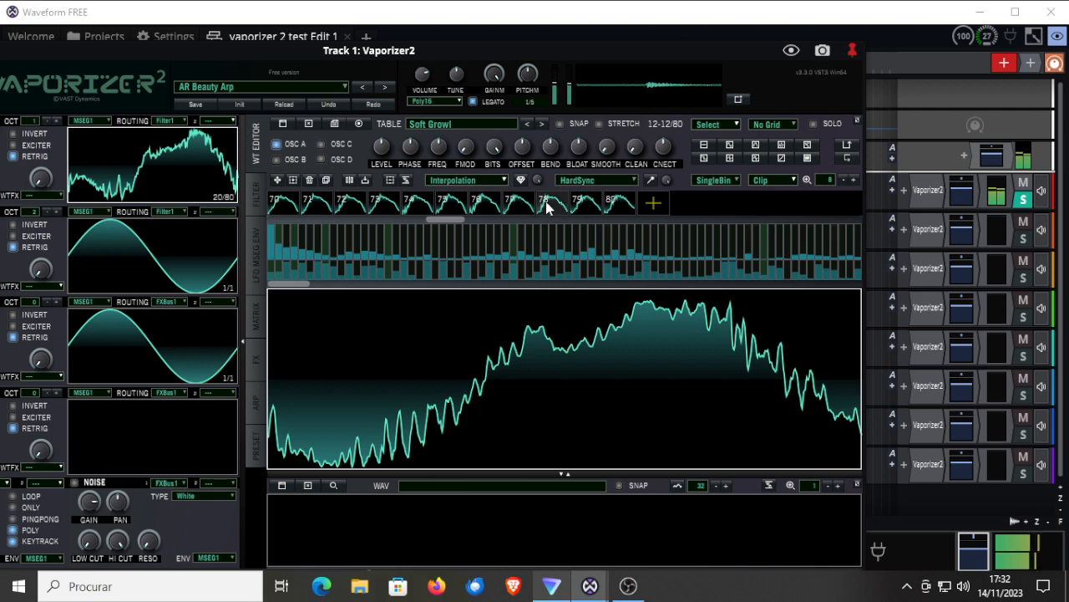
{"action": "left_click", "coordinate": [548, 206]}
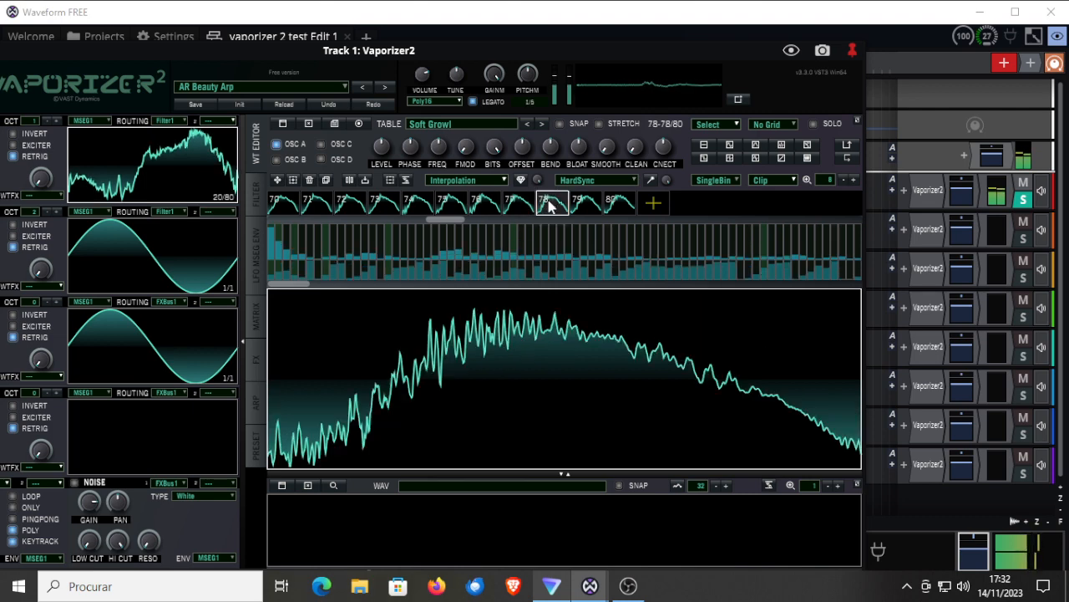
{"action": "left_click", "coordinate": [314, 202]}
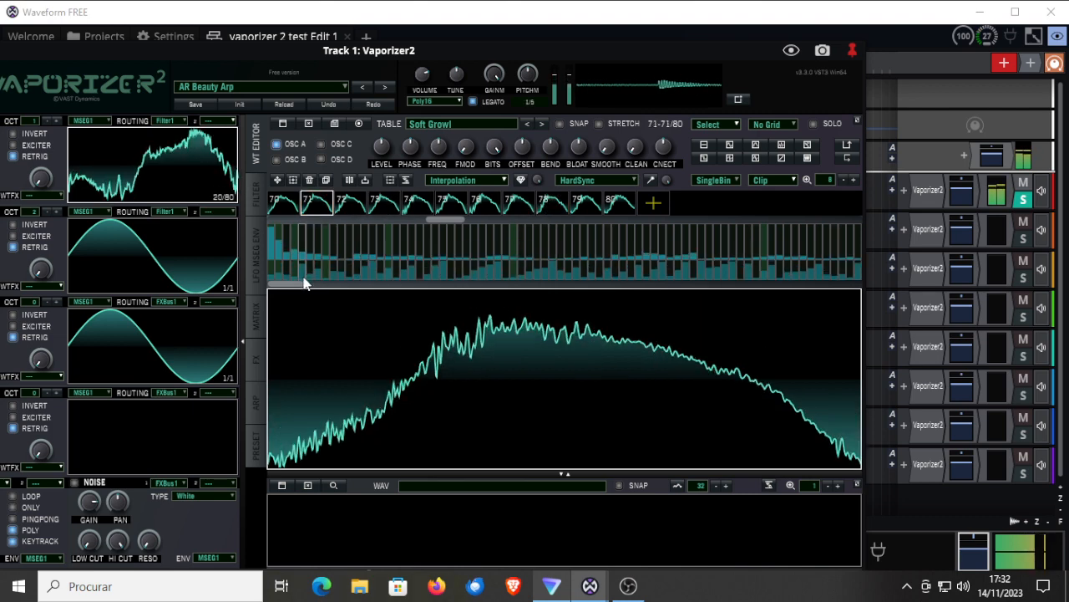
{"action": "scroll", "coordinate": [432, 226], "scroll_direction": "up", "scroll_amount": 5}
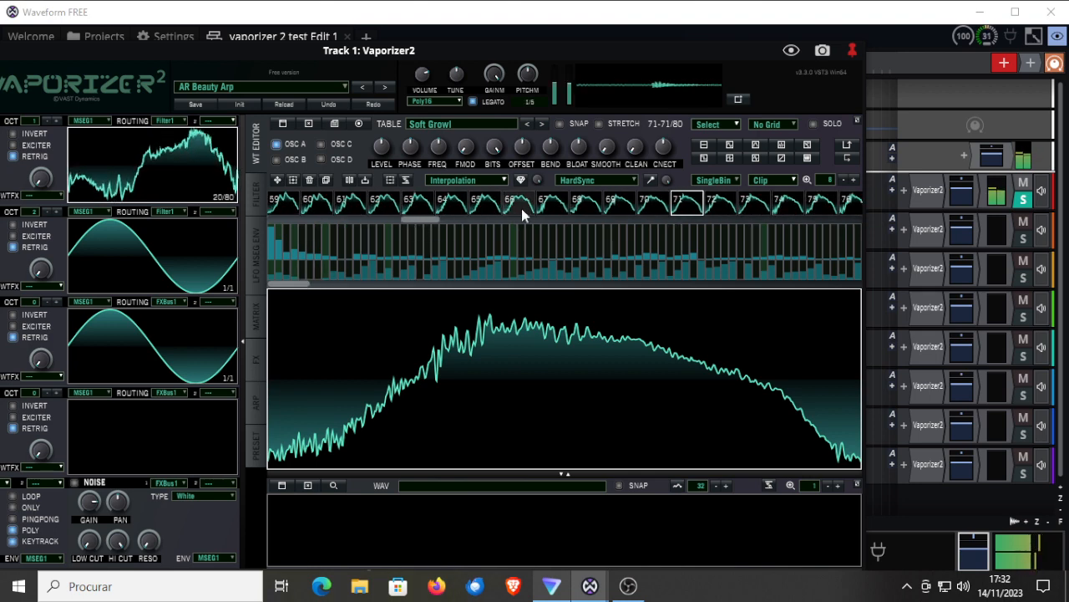
{"action": "left_click", "coordinate": [551, 205]}
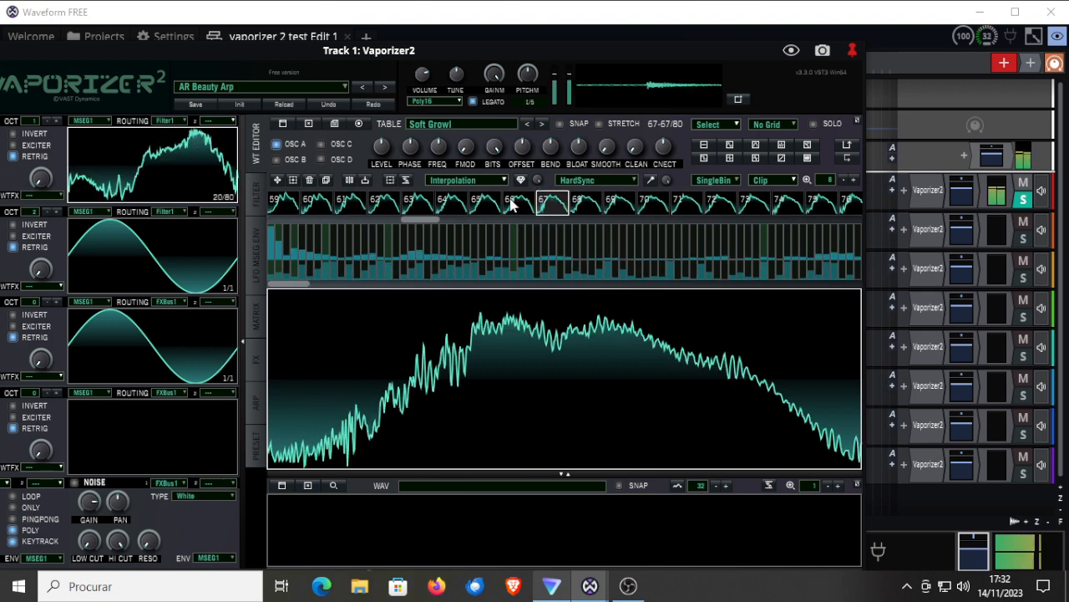
Reshape single cycle 62 by trying bits at 9 and bloat at 59.2, varying the bend, smooth and connect effects, and enabling Snap
{"action": "left_click", "coordinate": [382, 207]}
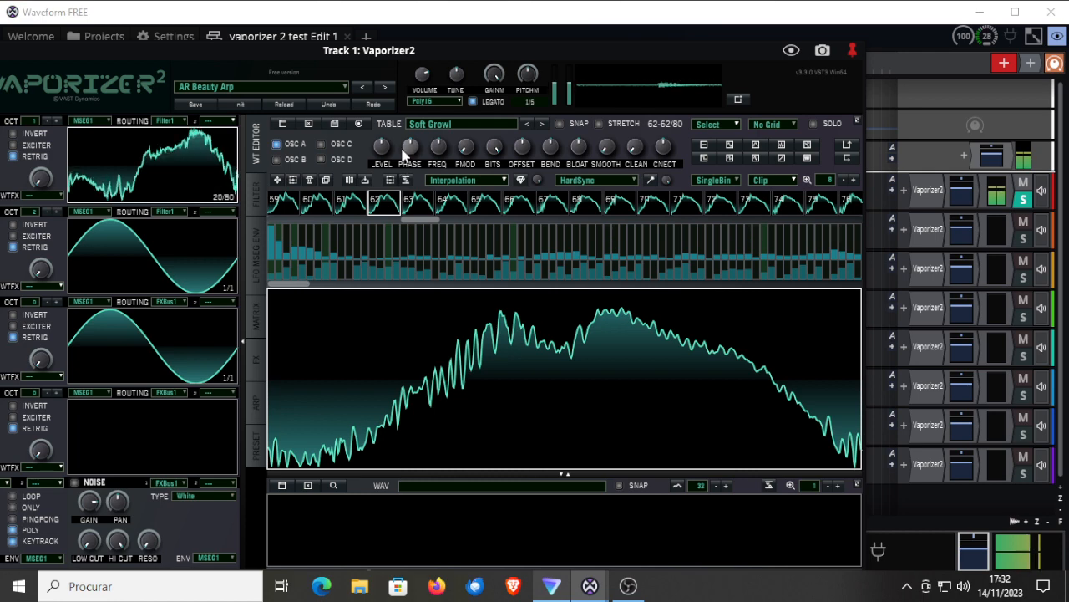
{"action": "left_click_drag", "start_coordinate": [408, 145], "coordinate": [493, 149]}
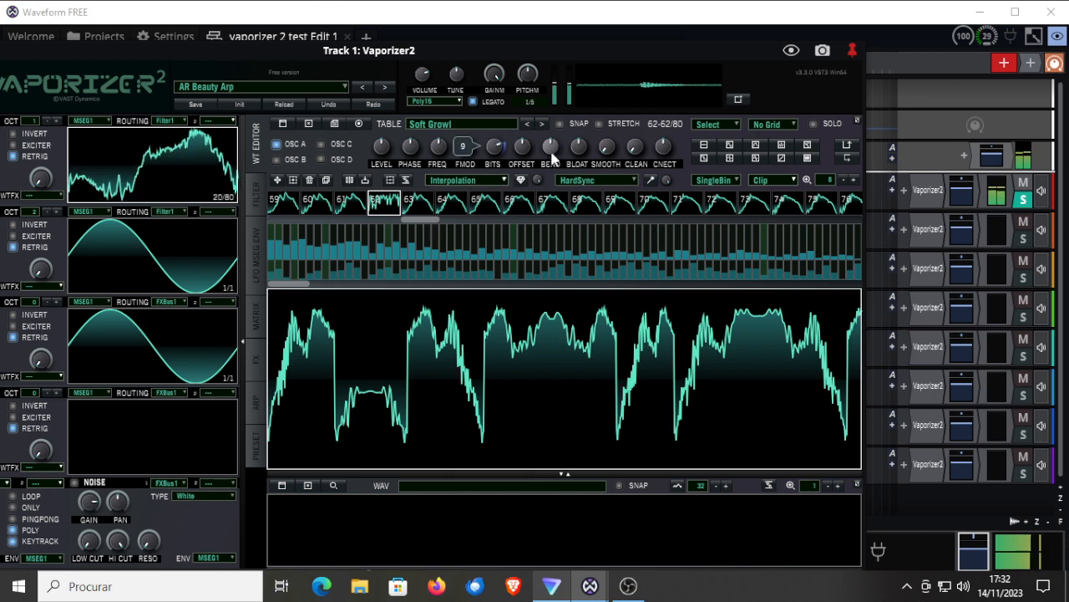
{"action": "left_click_drag", "start_coordinate": [549, 147], "coordinate": [580, 86]}
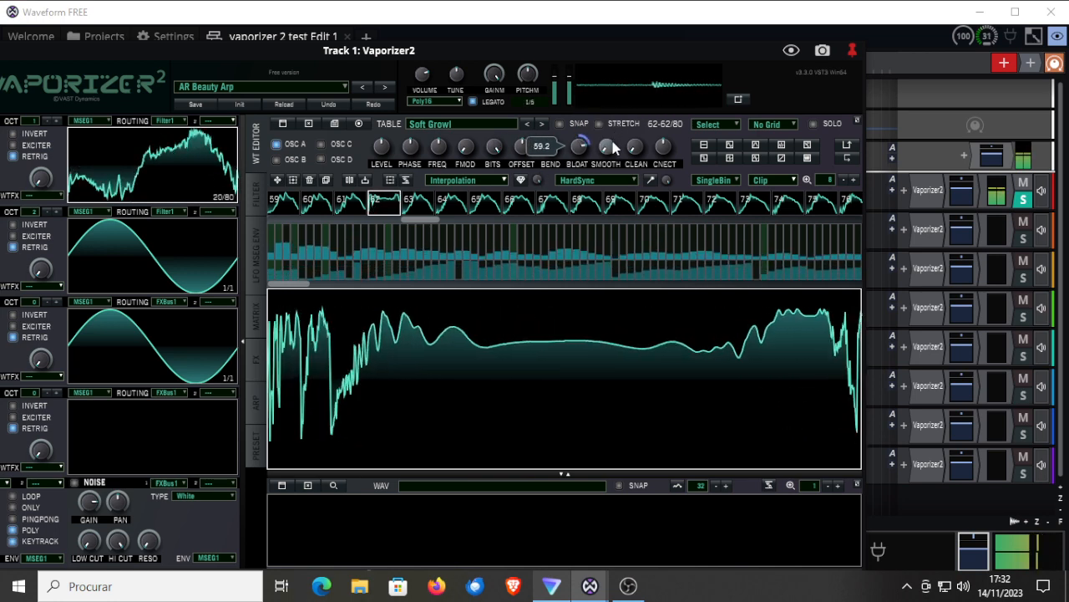
{"action": "left_click_drag", "start_coordinate": [609, 150], "coordinate": [561, 121]}
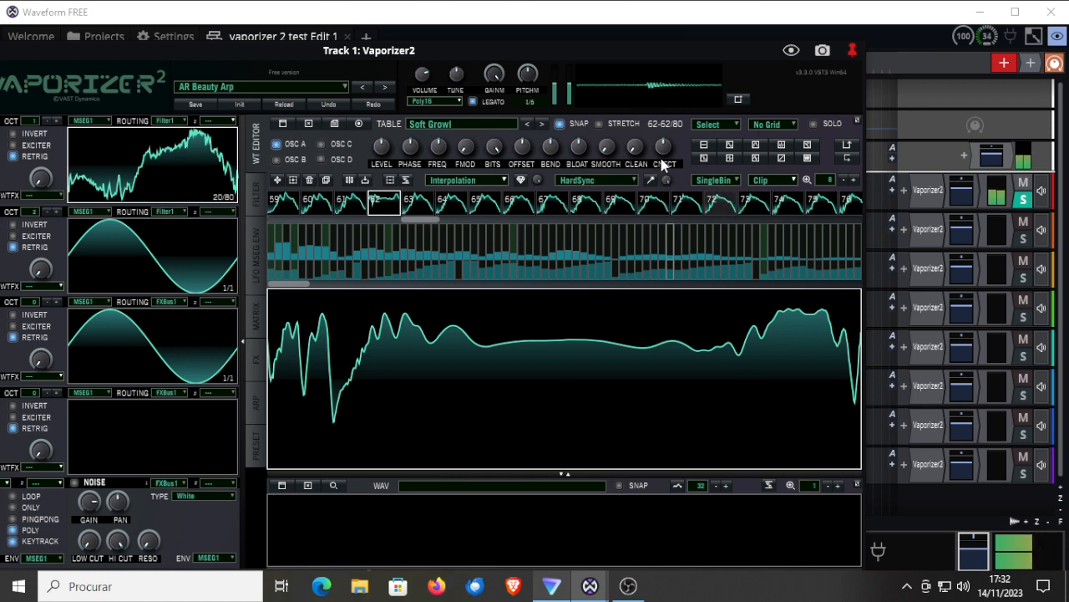
{"action": "mouse_move", "coordinate": [665, 152]}
{"action": "left_mouse_down"}
{"action": "mouse_move", "coordinate": [668, 130]}
{"action": "mouse_move", "coordinate": [662, 171]}
{"action": "left_mouse_up"}
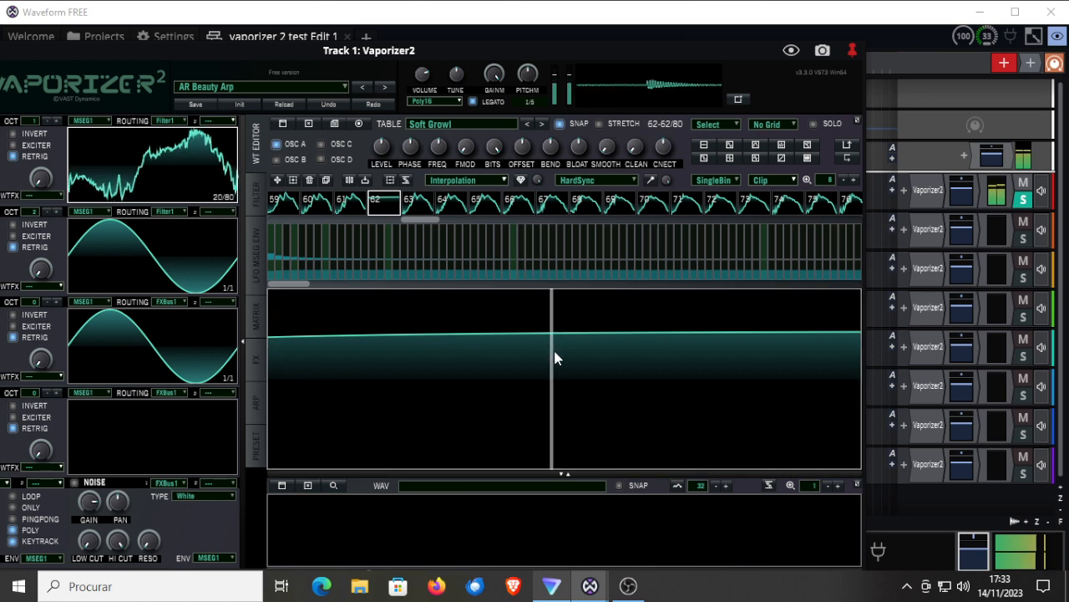
Select a middle range of cycle 62's waveform, switch to Freehand draw mode and redraw the curve with several strokes
{"action": "left_click_drag", "start_coordinate": [532, 383], "coordinate": [356, 366]}
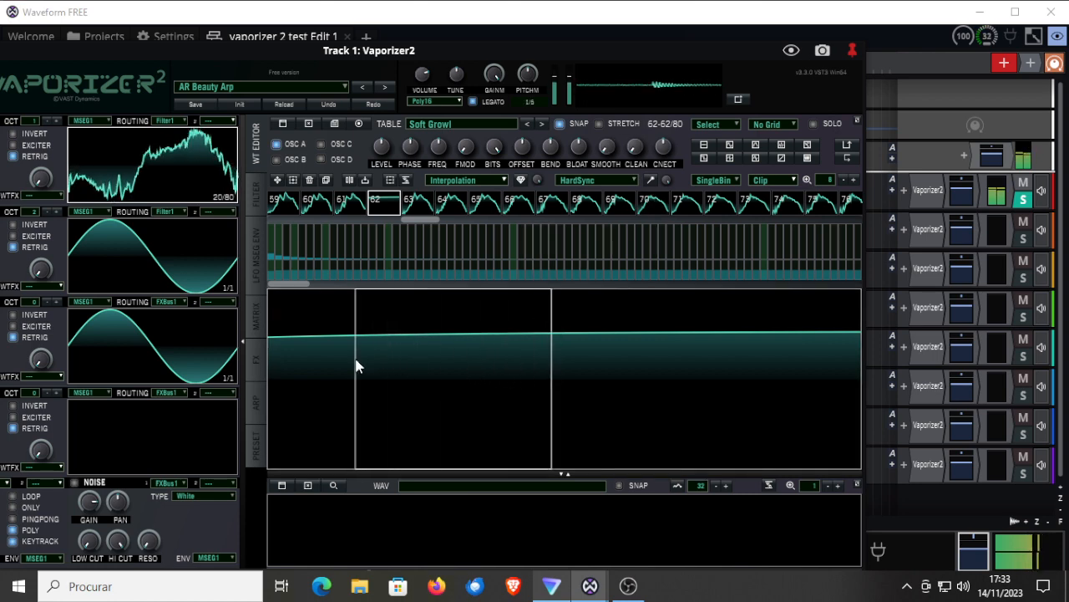
{"action": "right_click", "coordinate": [426, 379]}
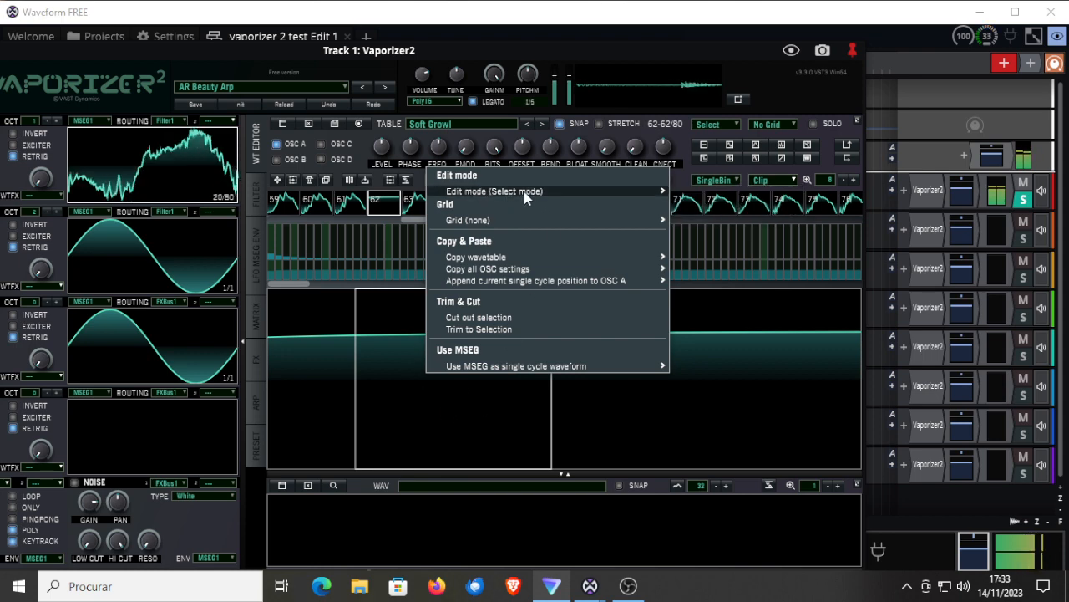
{"action": "mouse_move", "coordinate": [522, 191]}
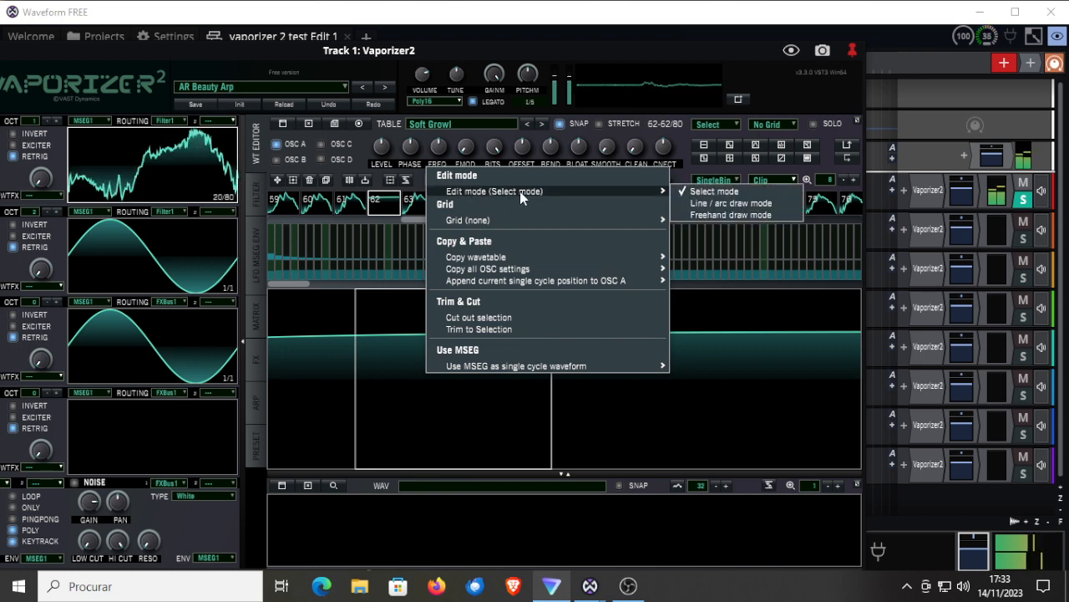
{"action": "left_click", "coordinate": [728, 215]}
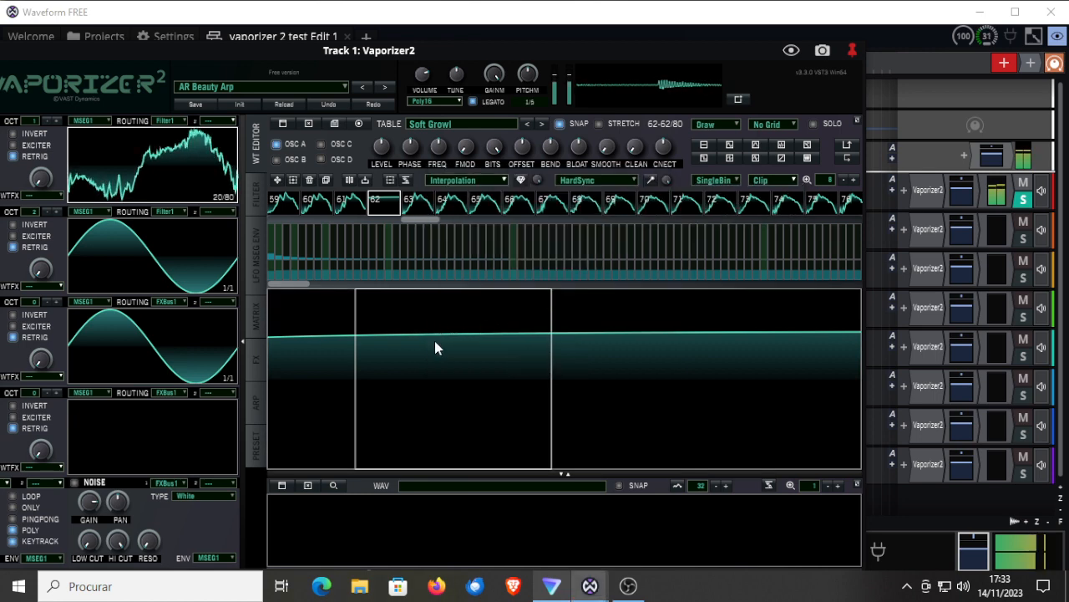
{"action": "mouse_move", "coordinate": [435, 347]}
{"action": "left_mouse_down"}
{"action": "mouse_move", "coordinate": [513, 390]}
{"action": "mouse_move", "coordinate": [654, 437]}
{"action": "mouse_move", "coordinate": [759, 406]}
{"action": "mouse_move", "coordinate": [780, 369]}
{"action": "left_mouse_up"}
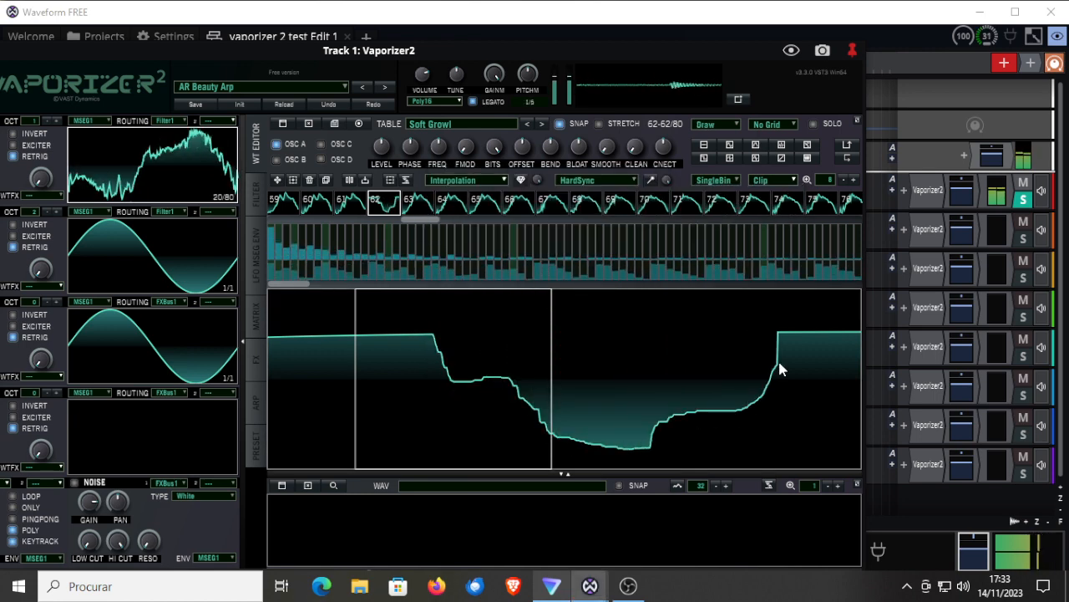
{"action": "mouse_move", "coordinate": [377, 341]}
{"action": "left_mouse_down"}
{"action": "mouse_move", "coordinate": [313, 365]}
{"action": "mouse_move", "coordinate": [298, 400]}
{"action": "mouse_move", "coordinate": [346, 434]}
{"action": "mouse_move", "coordinate": [343, 353]}
{"action": "left_mouse_up"}
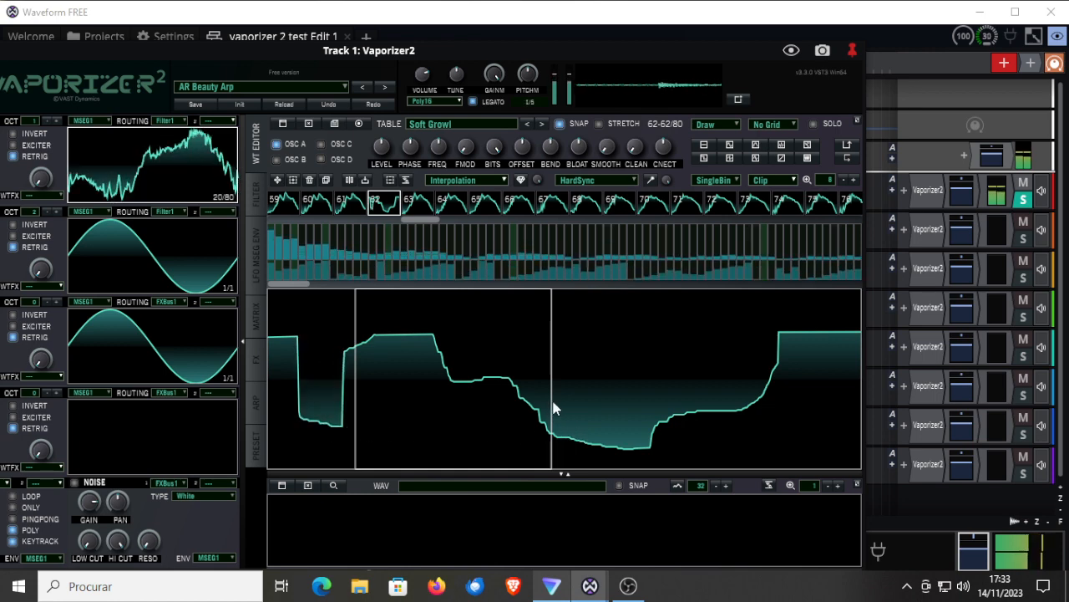
{"action": "mouse_move", "coordinate": [554, 408]}
{"action": "left_mouse_down"}
{"action": "mouse_move", "coordinate": [602, 389]}
{"action": "mouse_move", "coordinate": [603, 404]}
{"action": "left_mouse_up"}
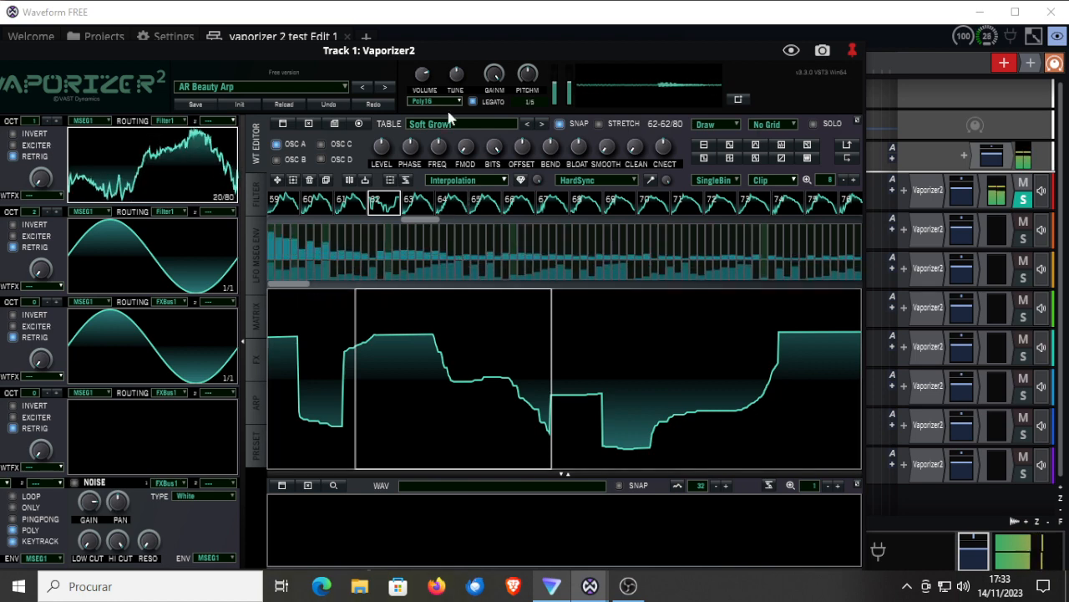
Load the AR Bells Party preset, followed by the Trancebells arpeggio from the preset browser
{"action": "left_click", "coordinate": [384, 88]}
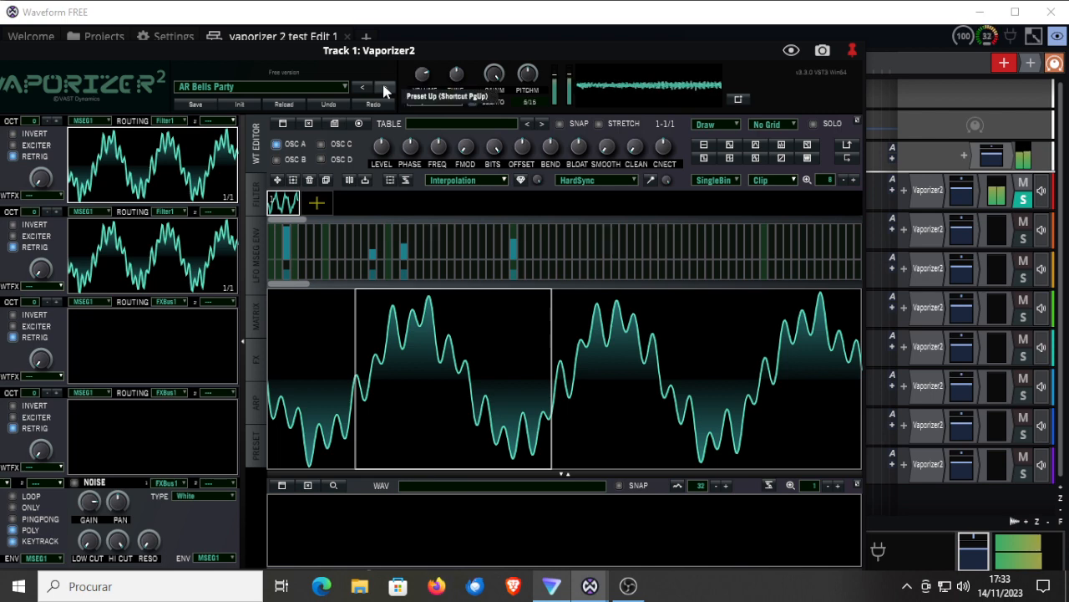
{"action": "left_click", "coordinate": [260, 87]}
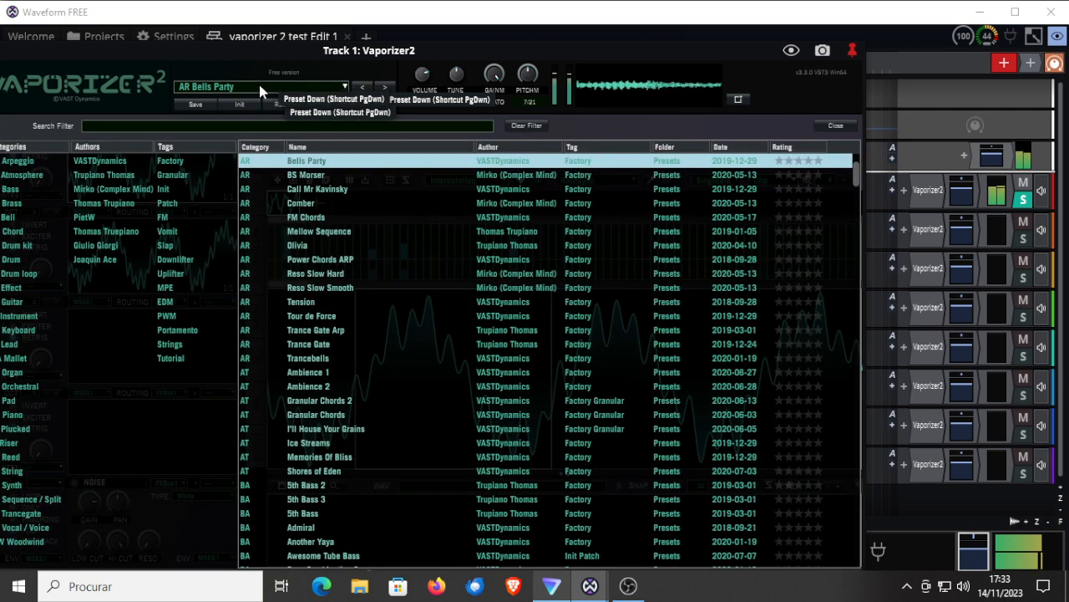
{"action": "left_click", "coordinate": [307, 359]}
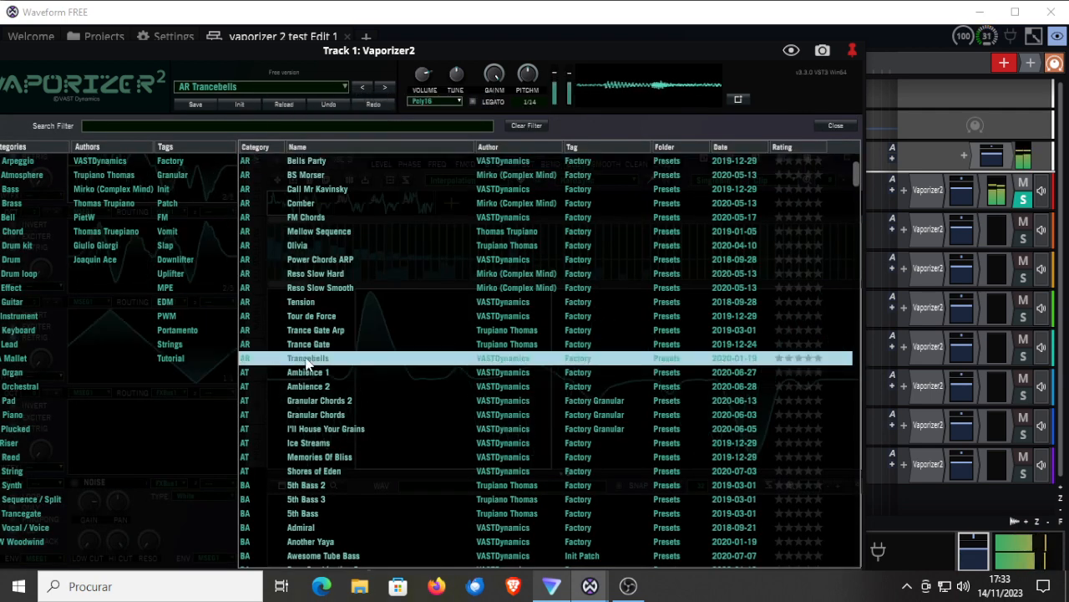
Audition the atmosphere preset Granular Chords, followed by the bass presets 5th Bass 3 and Bitcrush Bass
{"action": "left_click", "coordinate": [310, 415]}
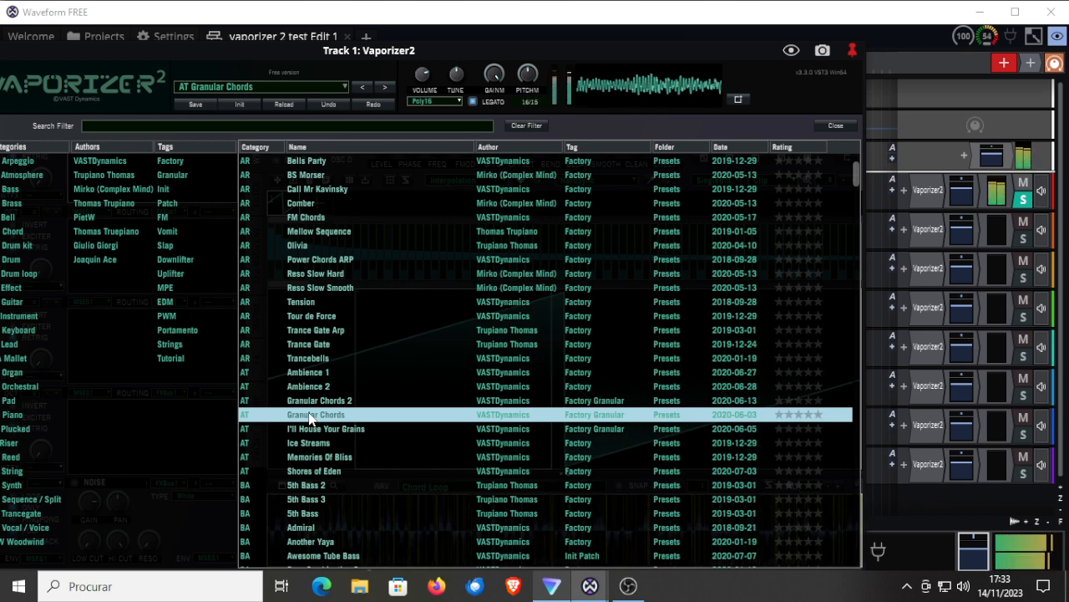
{"action": "left_click", "coordinate": [312, 501]}
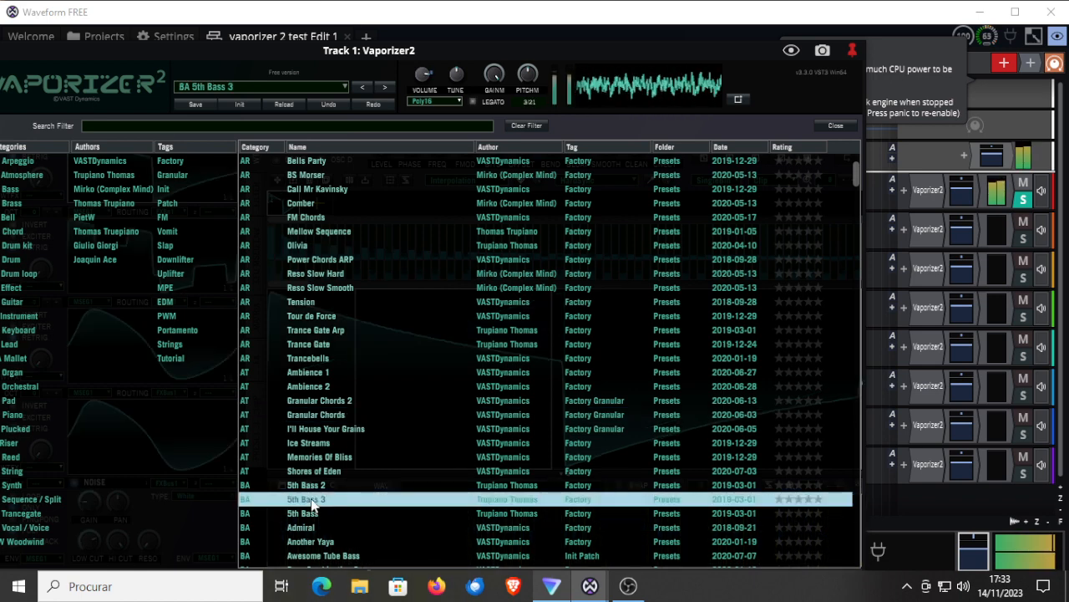
{"action": "scroll", "coordinate": [311, 504], "scroll_direction": "down", "scroll_amount": 3}
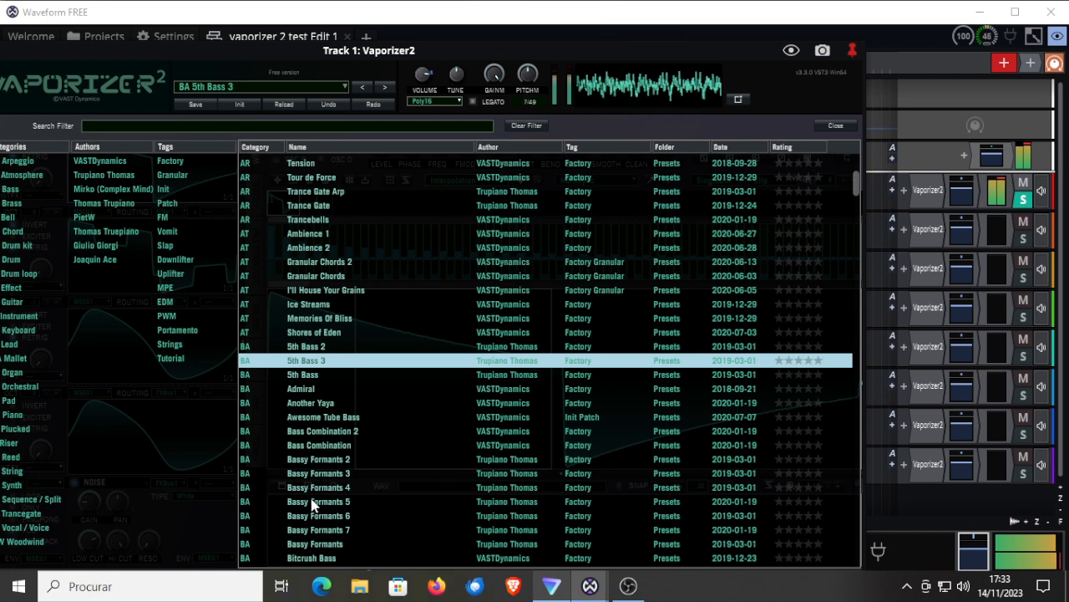
{"action": "scroll", "coordinate": [311, 504], "scroll_direction": "down", "scroll_amount": 1}
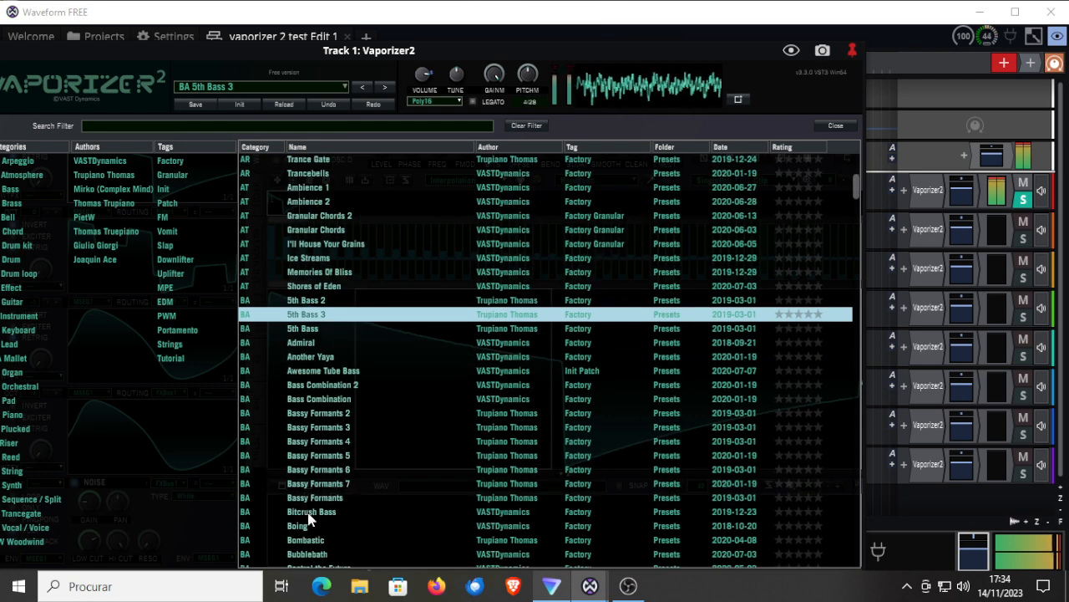
{"action": "left_click", "coordinate": [309, 512]}
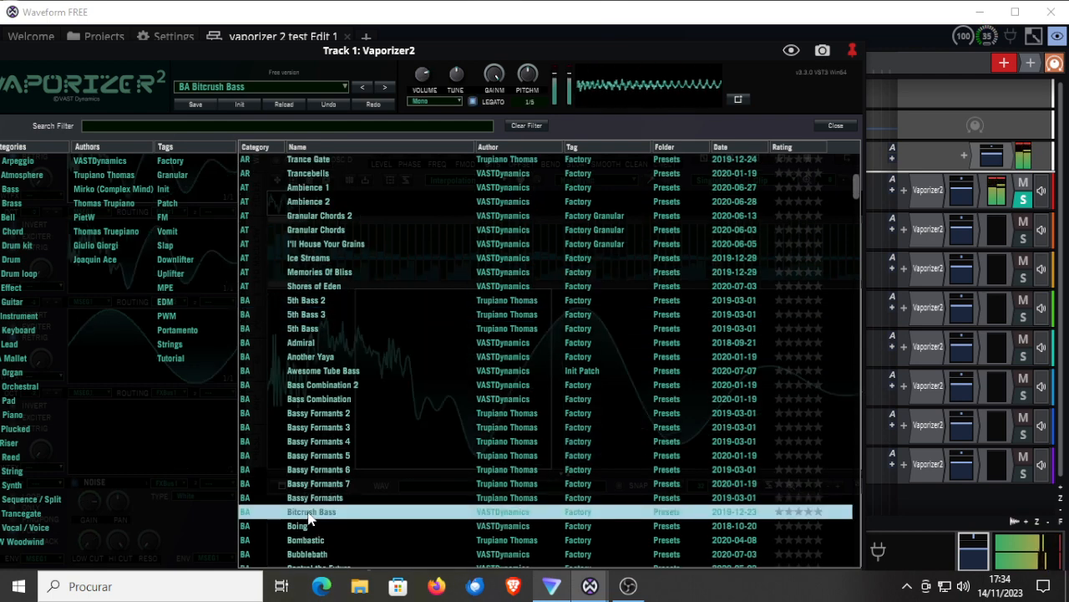
Audition the bass presets Crusher and Engine Bass from the preset list
{"action": "scroll", "coordinate": [310, 518], "scroll_direction": "down", "scroll_amount": 2}
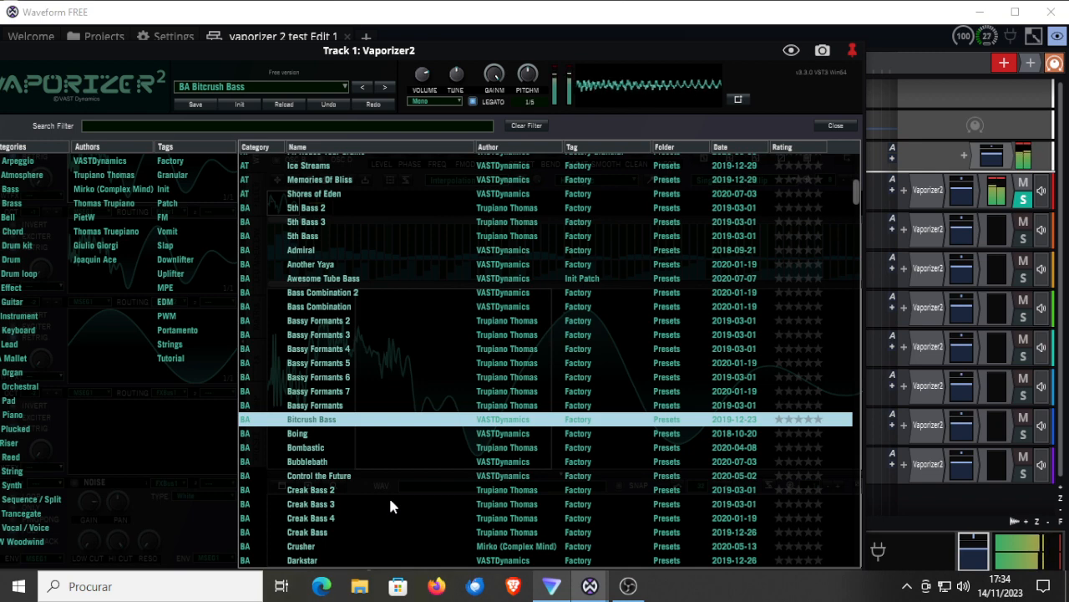
{"action": "scroll", "coordinate": [367, 494], "scroll_direction": "down", "scroll_amount": 2}
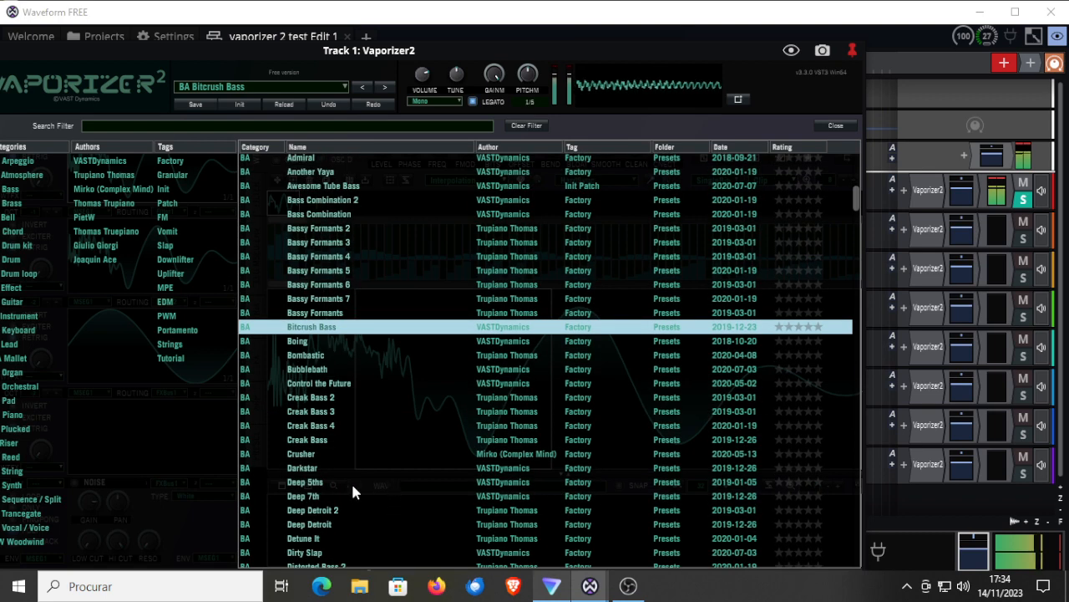
{"action": "left_click", "coordinate": [311, 456]}
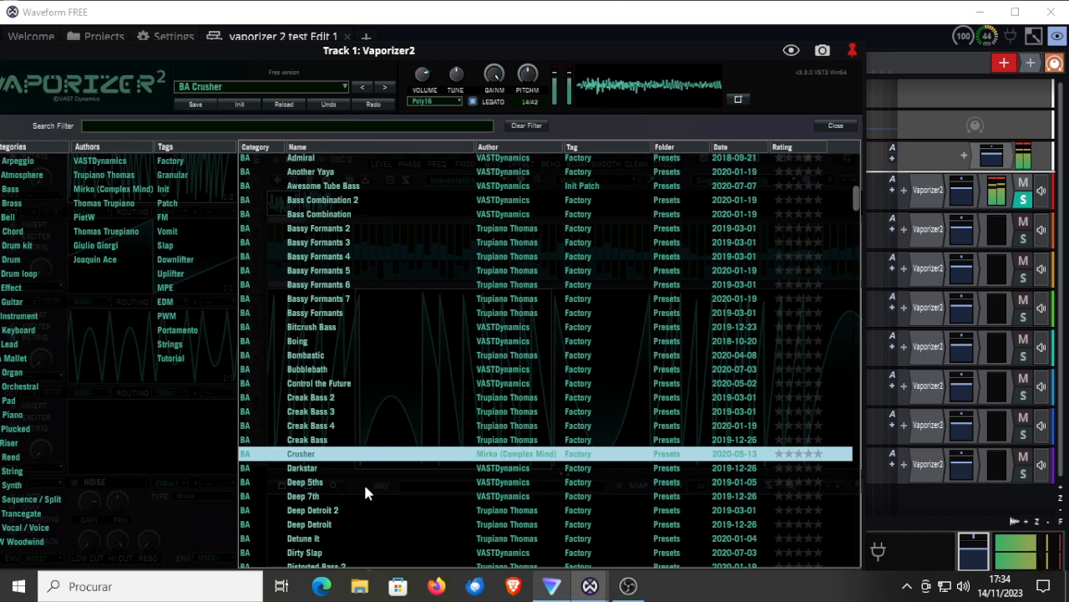
{"action": "scroll", "coordinate": [366, 493], "scroll_direction": "down", "scroll_amount": 4}
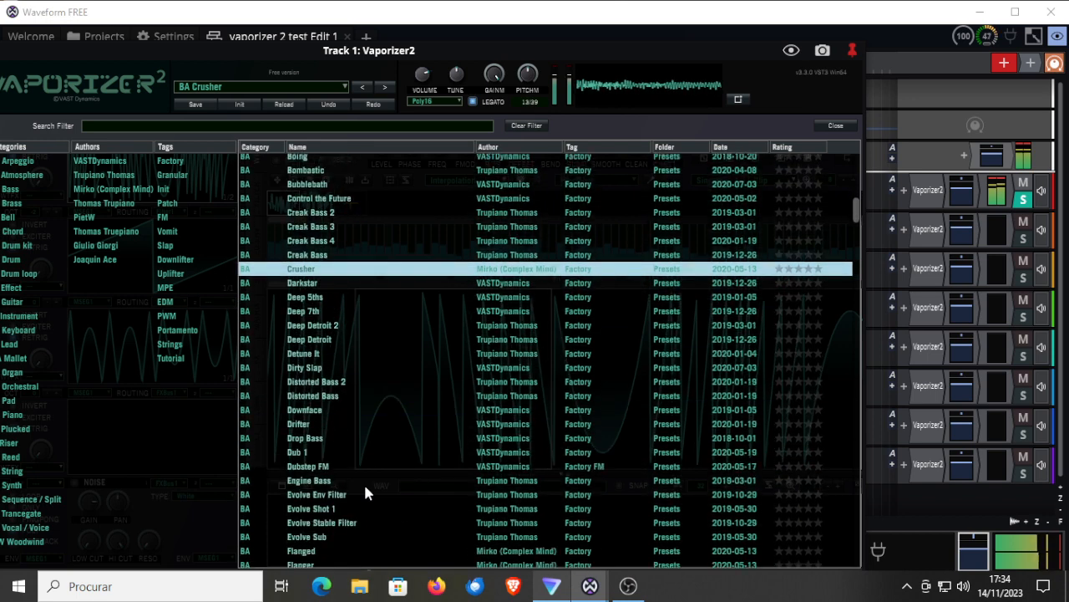
{"action": "left_click", "coordinate": [320, 483]}
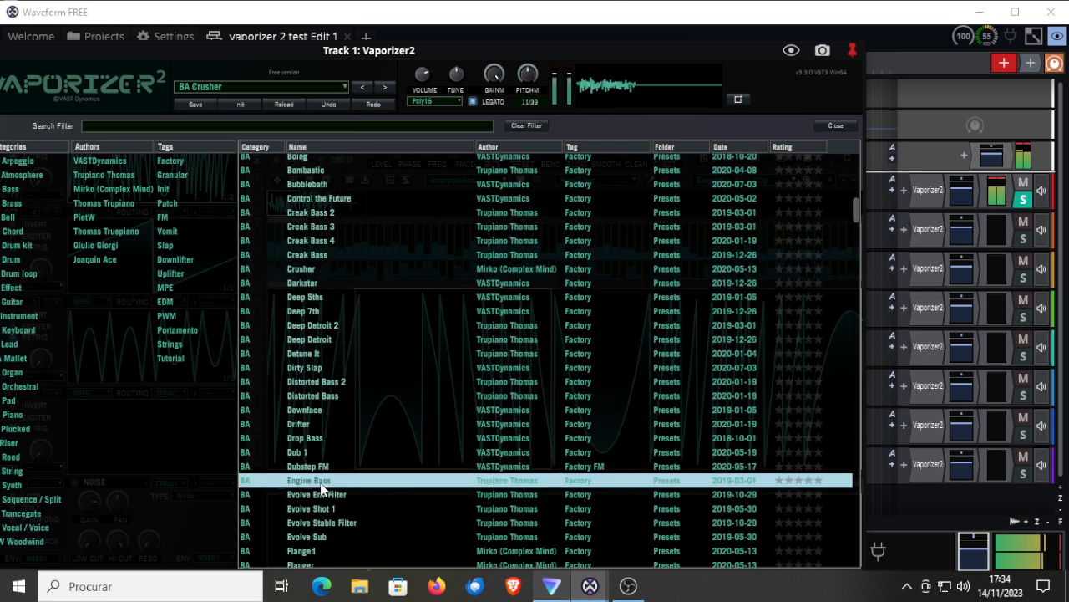
Audition the bass presets FM Dub Stepper, Formant Bass and Hard Detuned
{"action": "scroll", "coordinate": [321, 489], "scroll_direction": "down", "scroll_amount": 2}
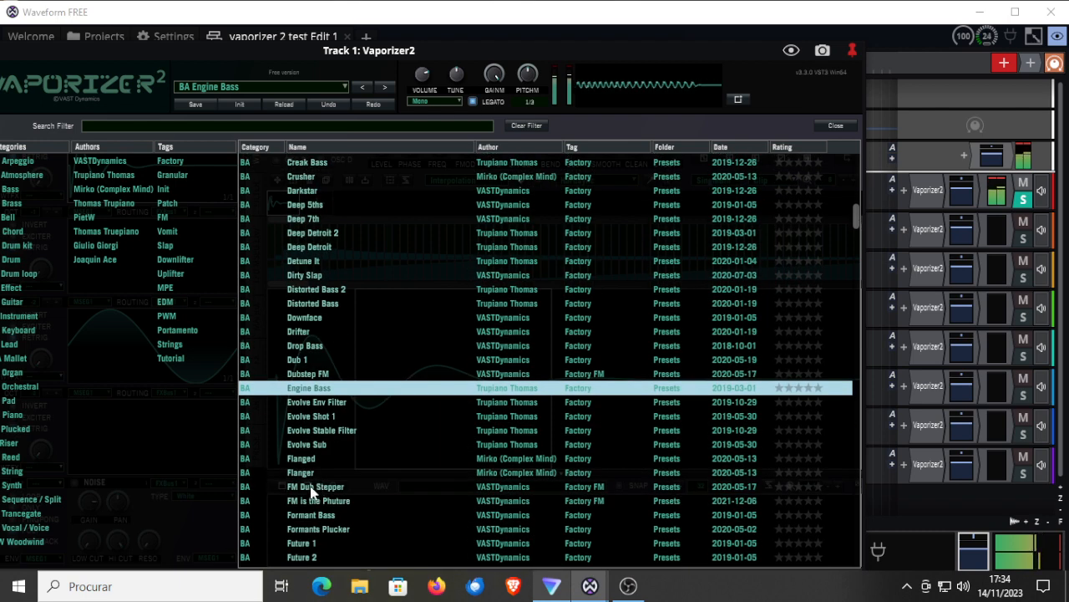
{"action": "left_click", "coordinate": [312, 487]}
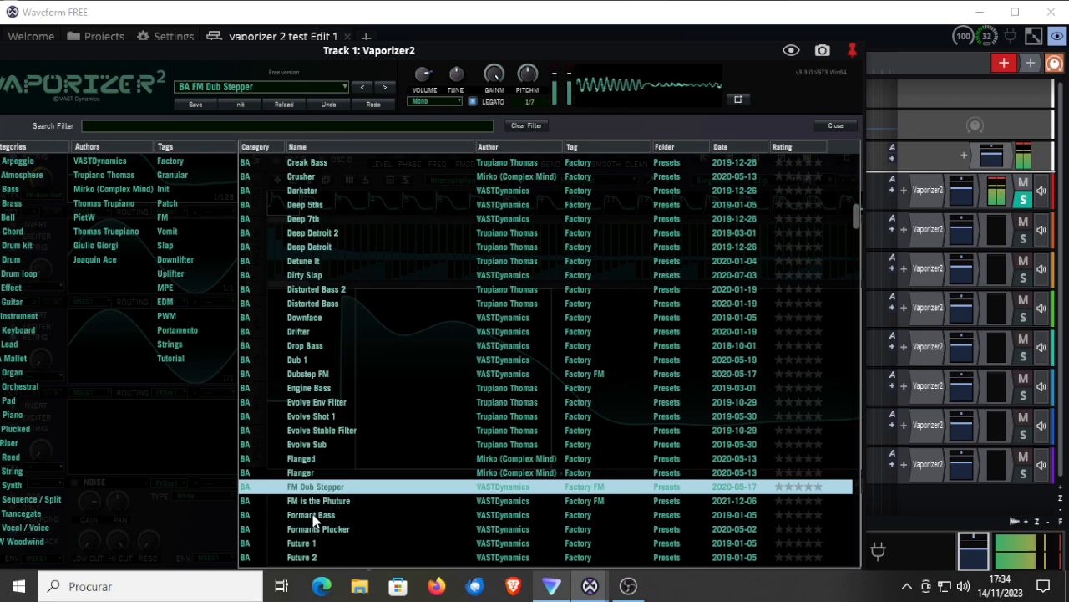
{"action": "left_click", "coordinate": [315, 516]}
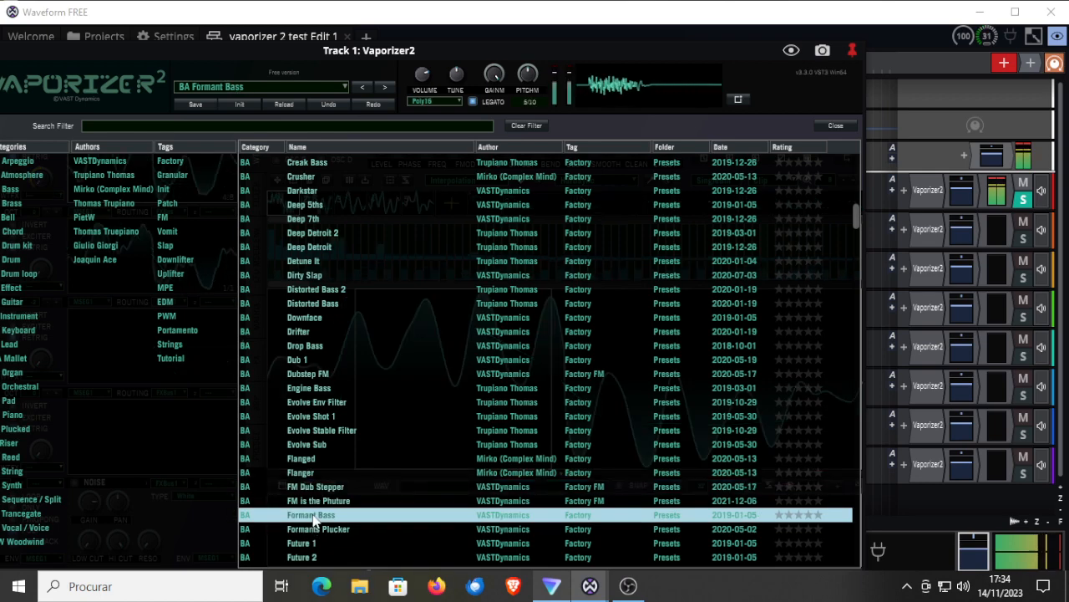
{"action": "scroll", "coordinate": [315, 518], "scroll_direction": "down", "scroll_amount": 4}
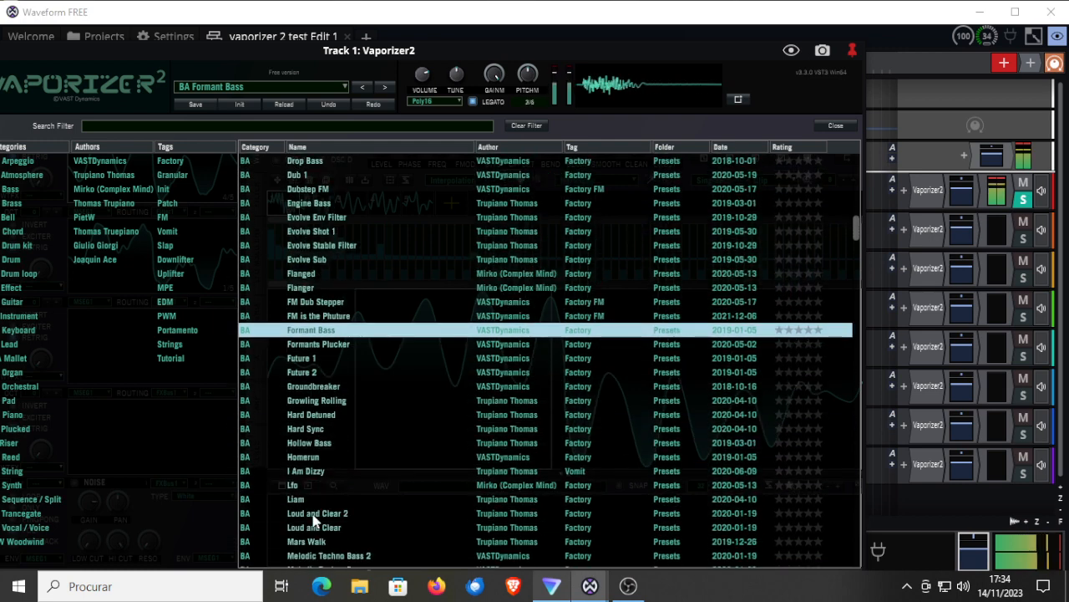
{"action": "left_click", "coordinate": [310, 415]}
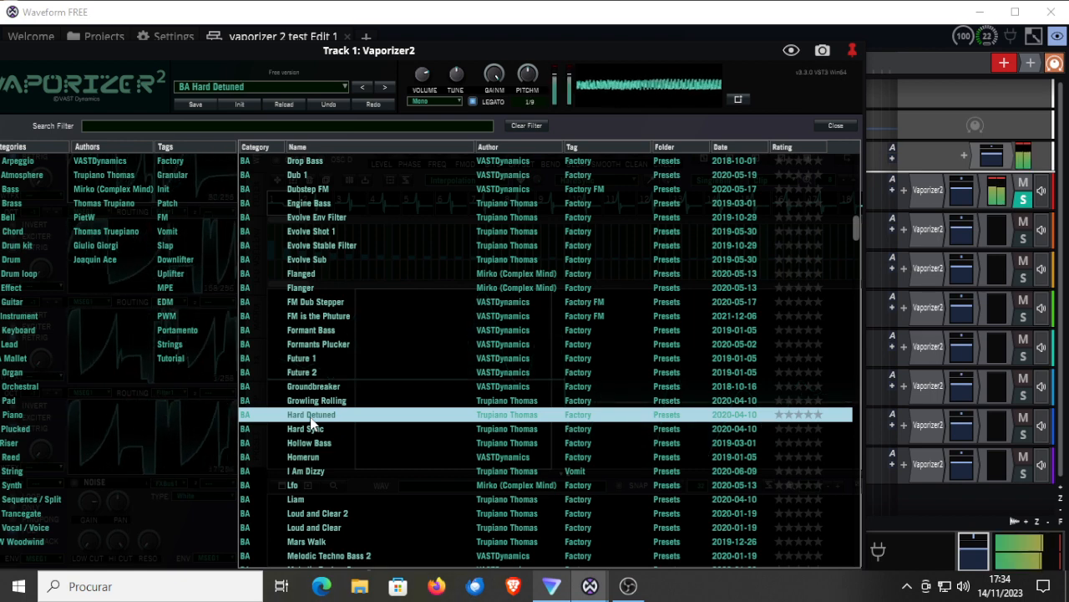
Audition the psytrance bass presets Psytrance 7th, Psytrance Bass and Psytrance Bassline 001 Stereo
{"action": "scroll", "coordinate": [311, 422], "scroll_direction": "down", "scroll_amount": 3}
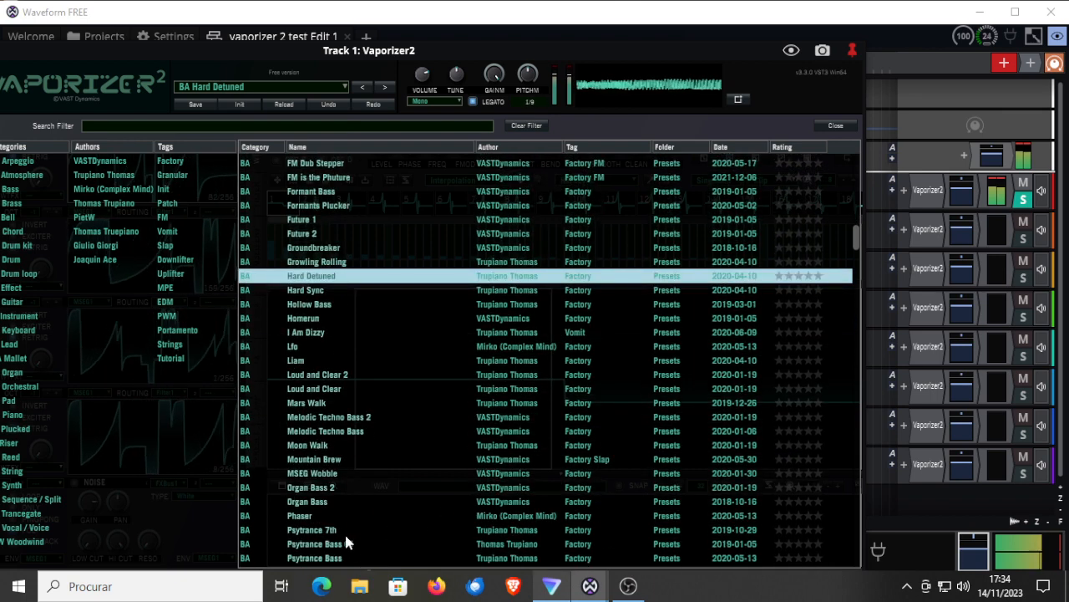
{"action": "left_click", "coordinate": [318, 531]}
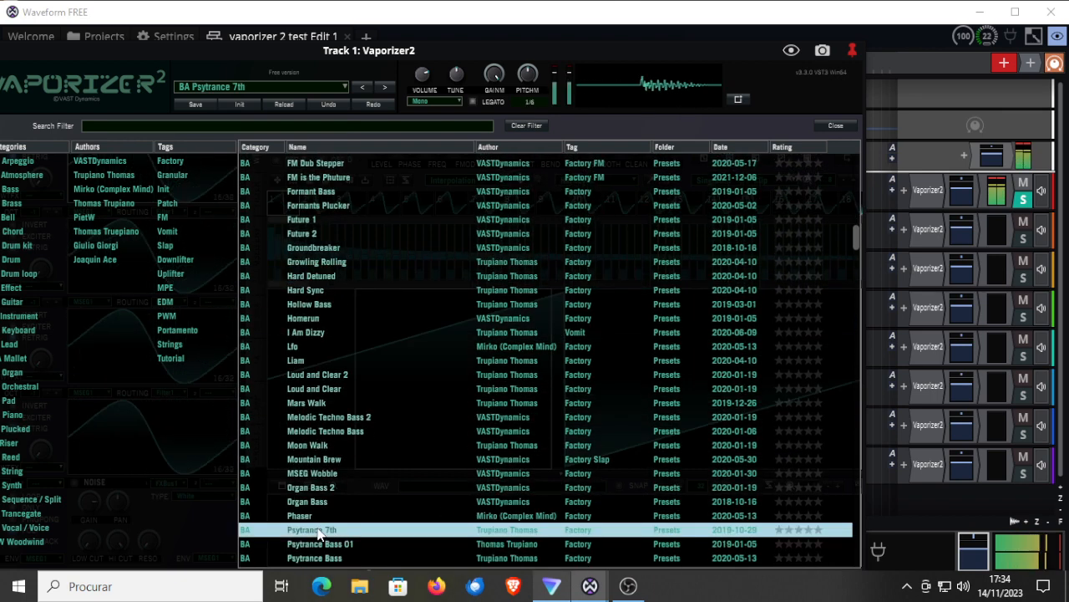
{"action": "scroll", "coordinate": [318, 533], "scroll_direction": "down", "scroll_amount": 1}
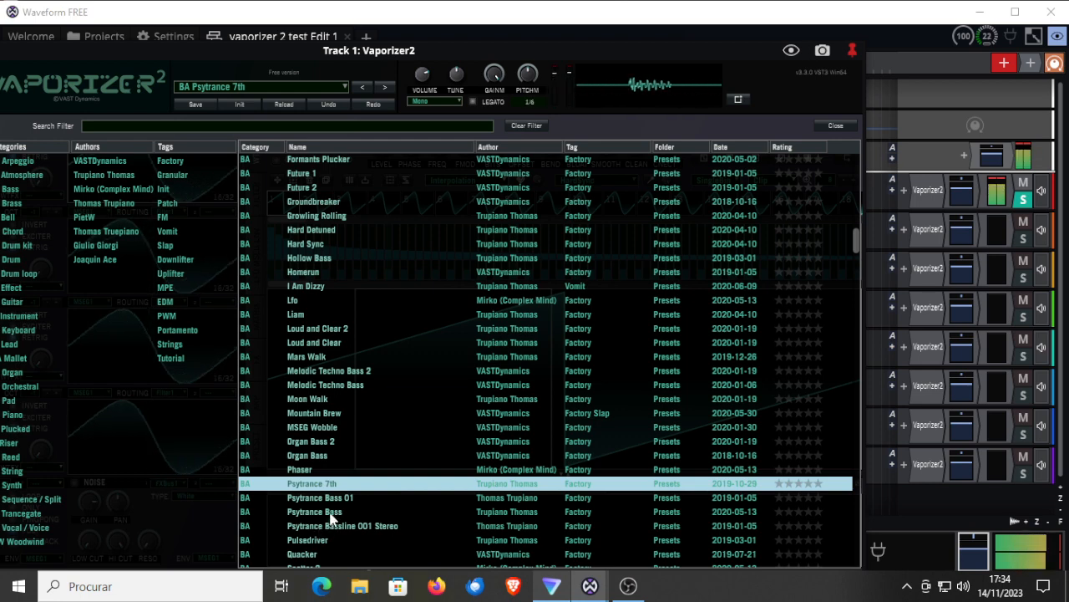
{"action": "left_click", "coordinate": [331, 514]}
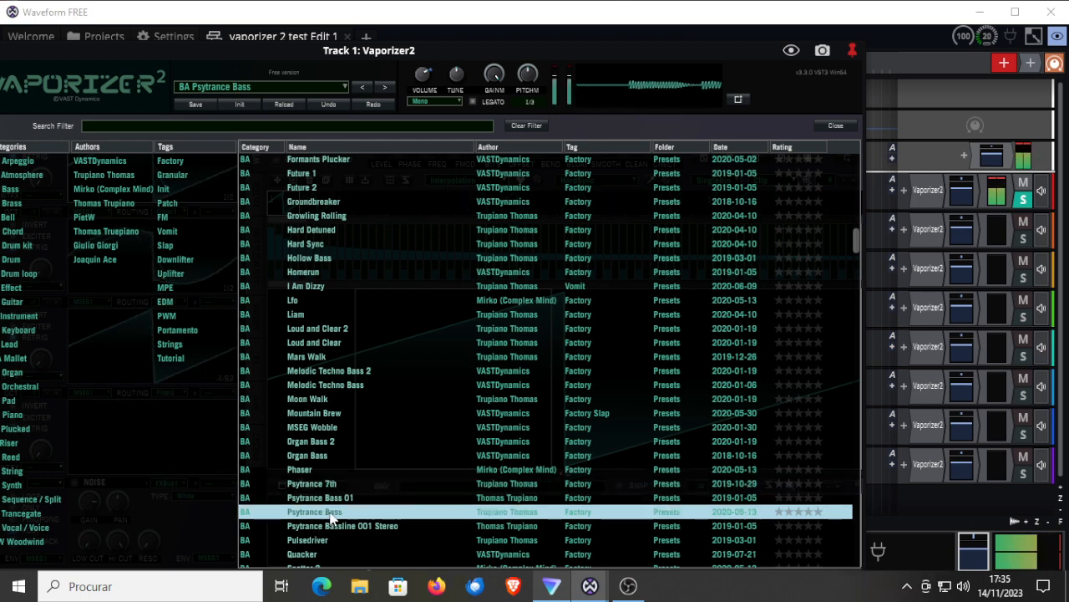
{"action": "left_click", "coordinate": [327, 528]}
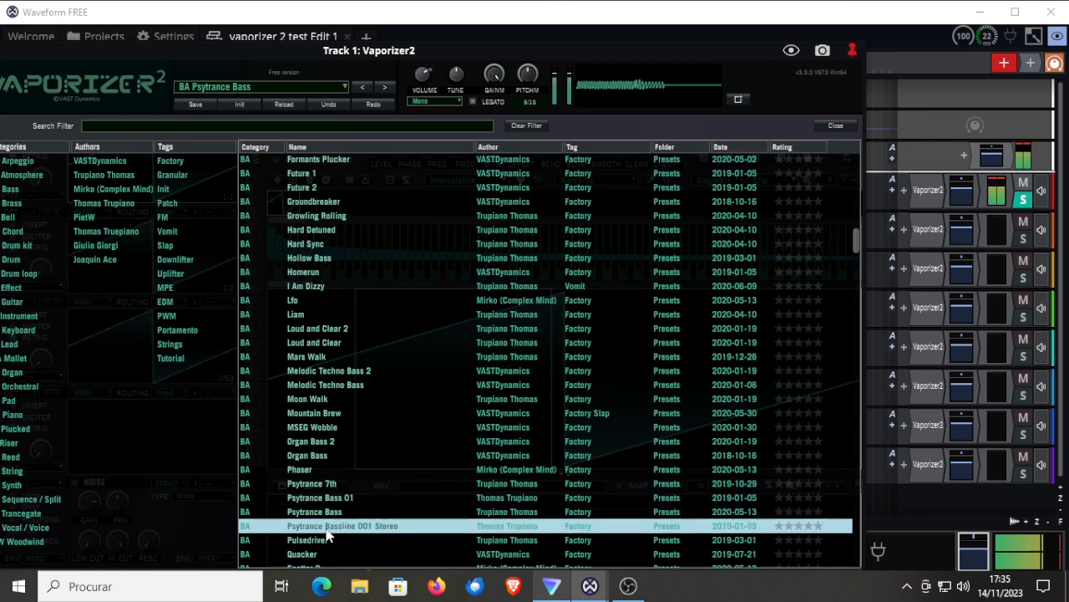
Audition the bass presets Sub Bass, Sub Sonic Growl and Very Angry
{"action": "scroll", "coordinate": [327, 536], "scroll_direction": "down", "scroll_amount": 4}
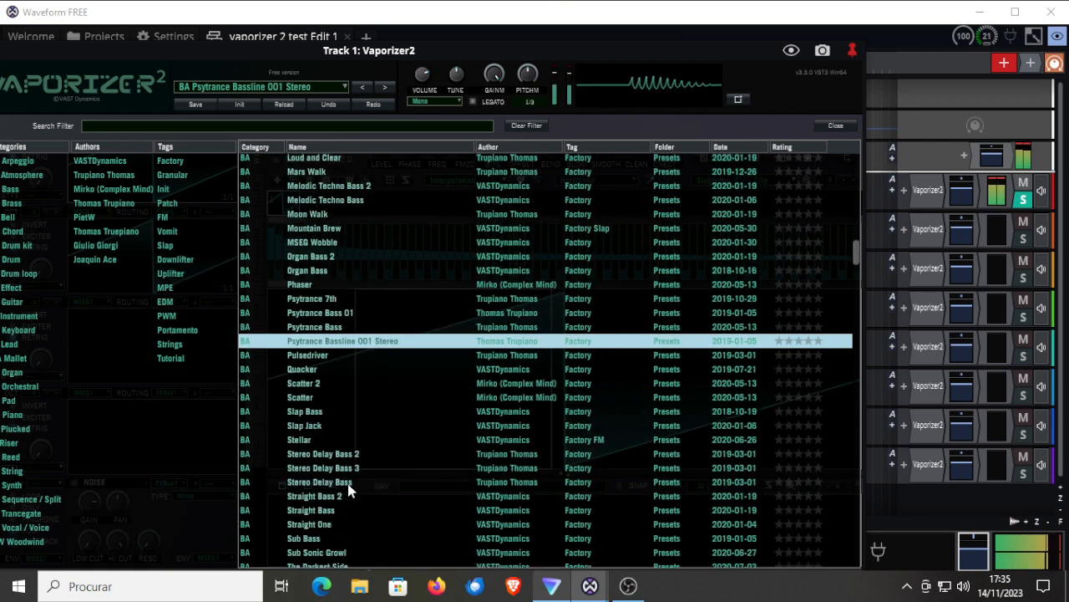
{"action": "left_click", "coordinate": [314, 542]}
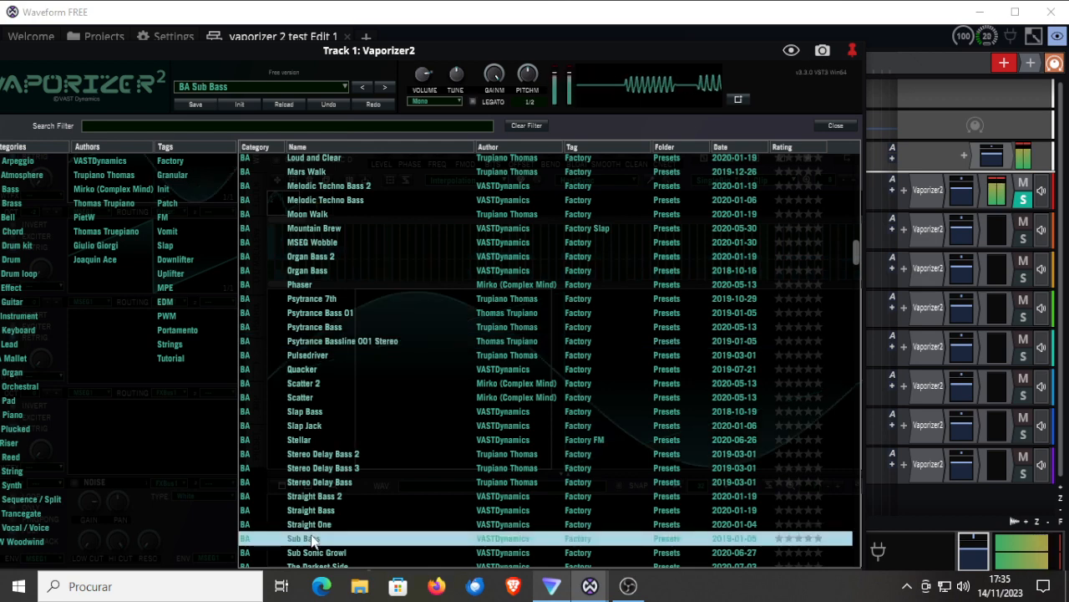
{"action": "scroll", "coordinate": [331, 508], "scroll_direction": "down", "scroll_amount": 1}
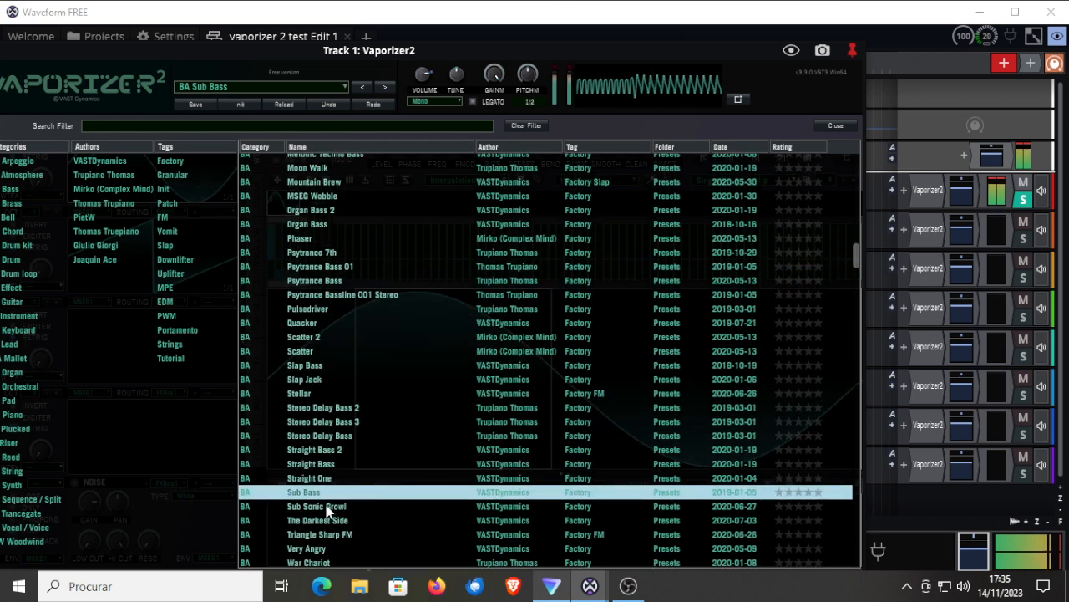
{"action": "left_click", "coordinate": [329, 508]}
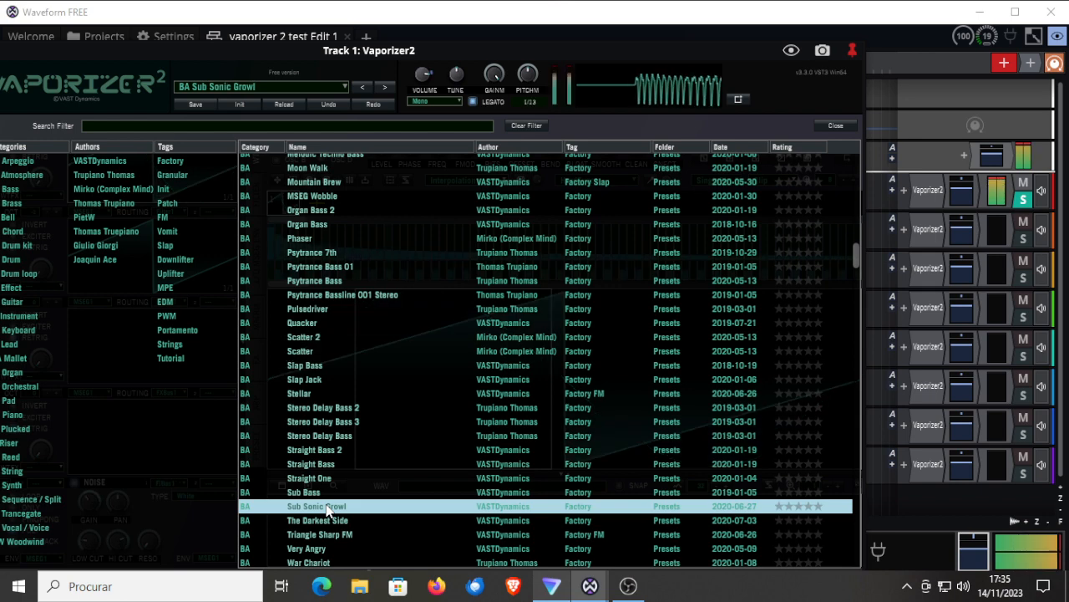
{"action": "scroll", "coordinate": [329, 510], "scroll_direction": "down", "scroll_amount": 2}
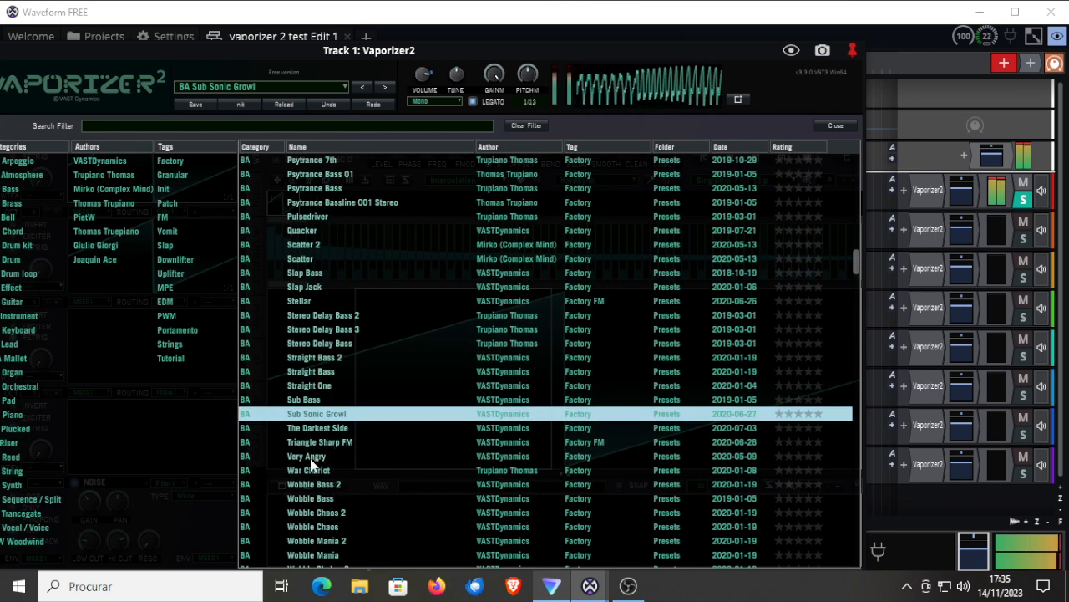
{"action": "left_click", "coordinate": [311, 457]}
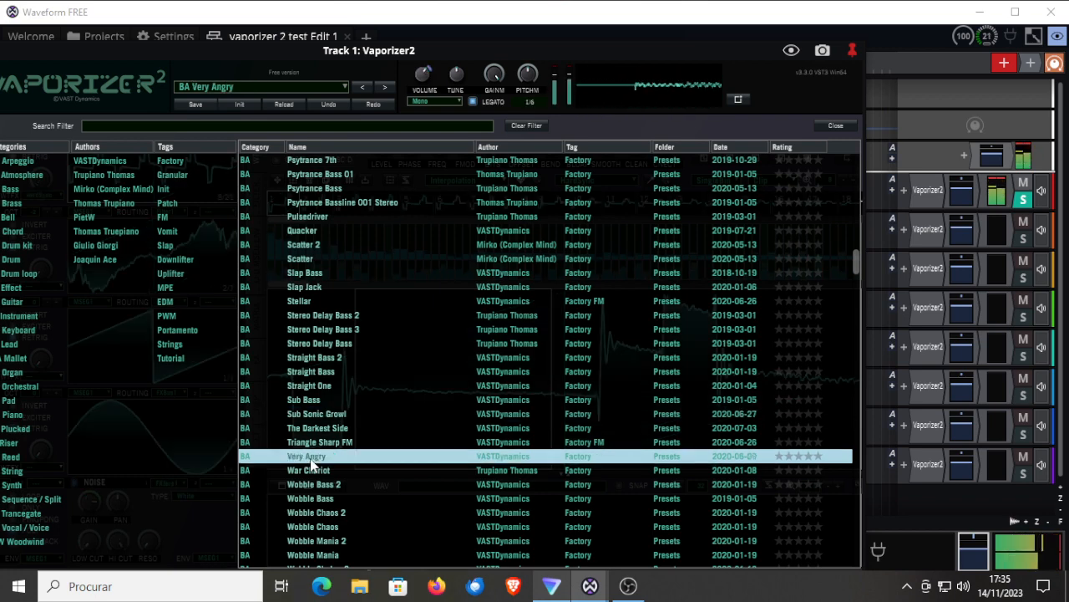
Audition the drum presets Hard Kick 2, Hard Kick, Sine Kick and Kick C 001
{"action": "scroll", "coordinate": [311, 465], "scroll_direction": "down", "scroll_amount": 4}
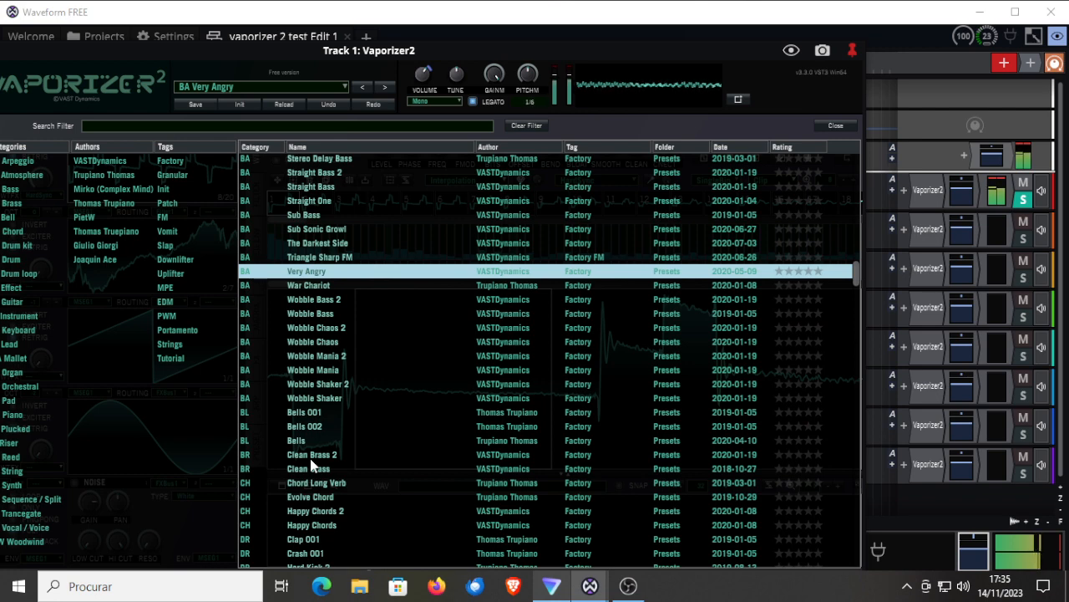
{"action": "scroll", "coordinate": [311, 466], "scroll_direction": "down", "scroll_amount": 1}
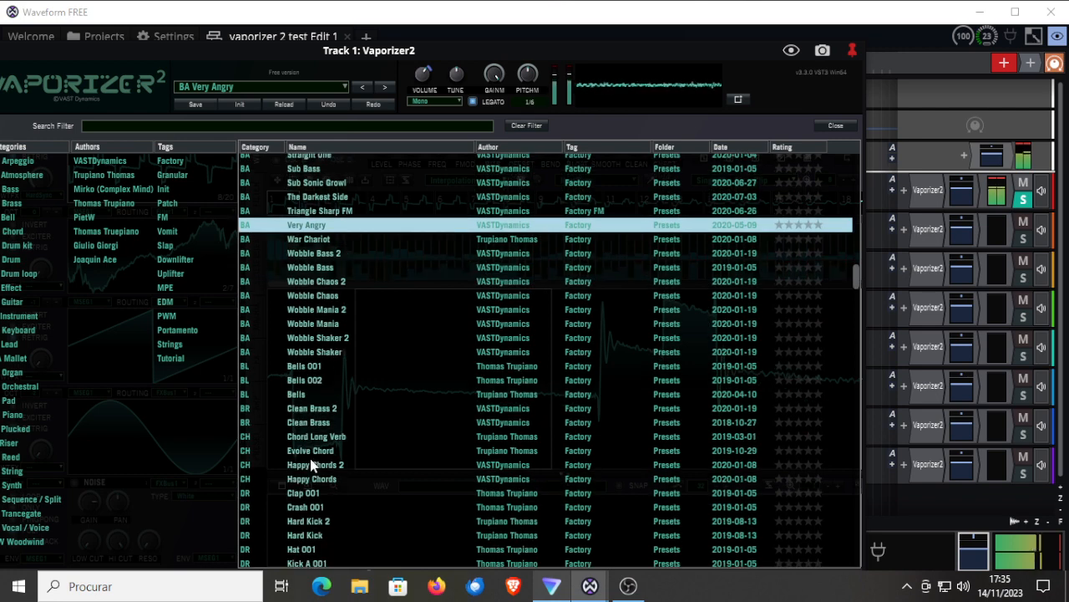
{"action": "left_click", "coordinate": [310, 522]}
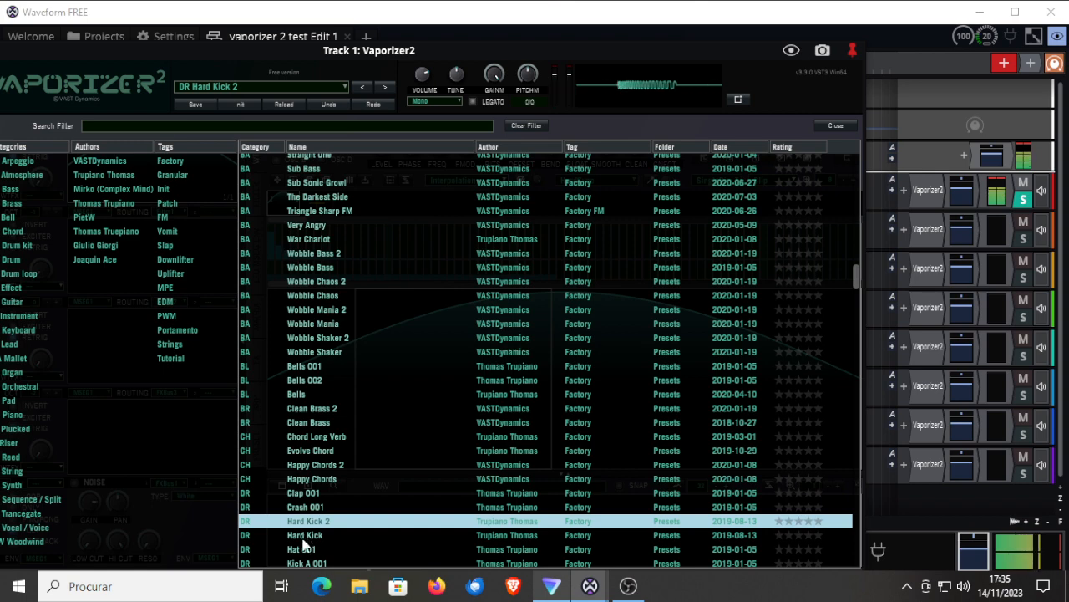
{"action": "left_click", "coordinate": [304, 536]}
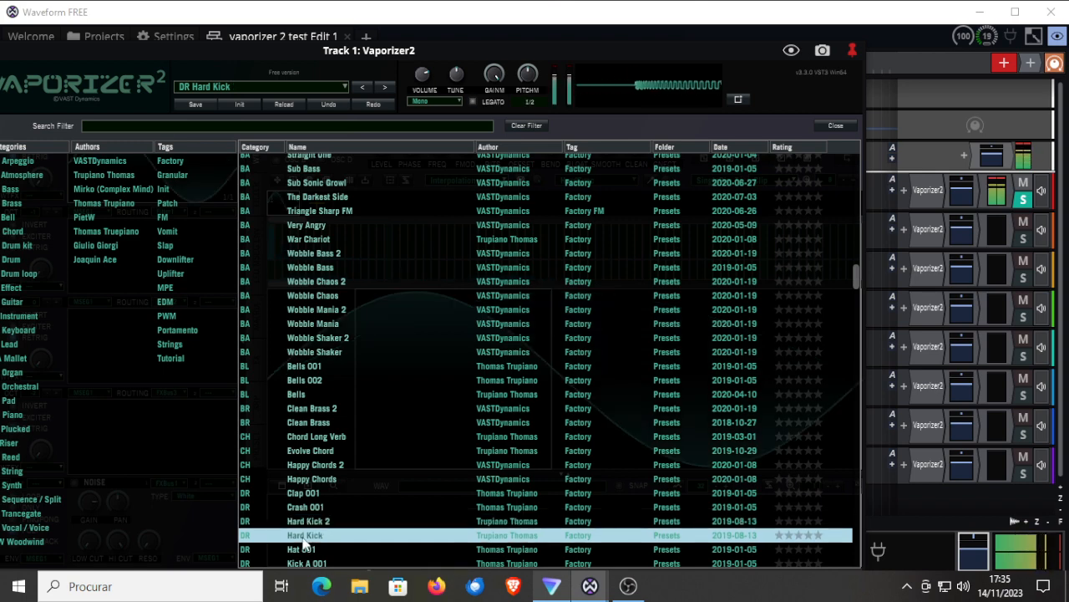
{"action": "scroll", "coordinate": [304, 541], "scroll_direction": "down", "scroll_amount": 2}
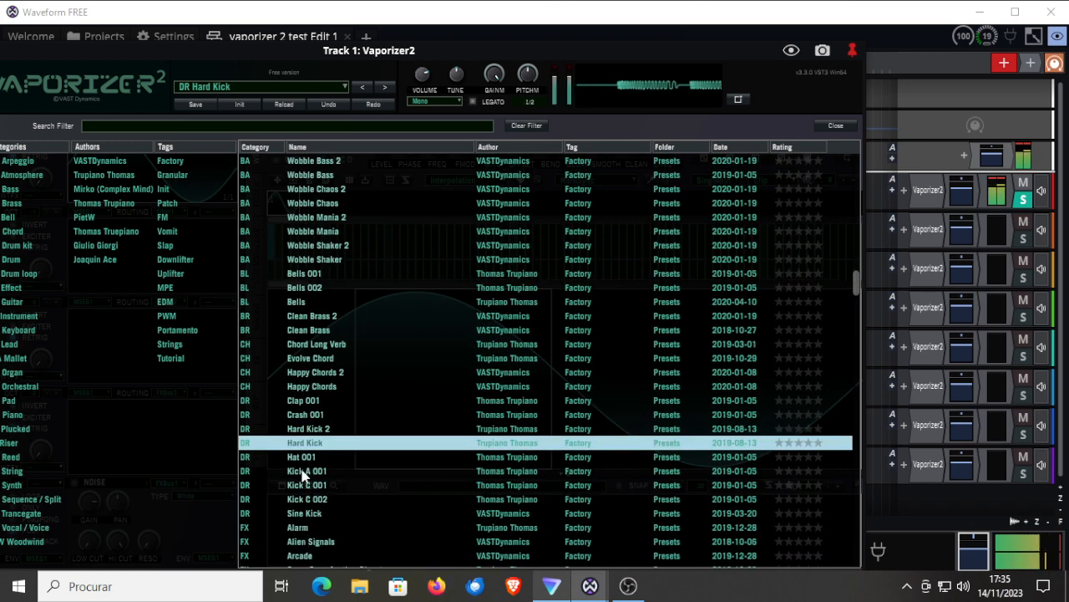
{"action": "left_click", "coordinate": [298, 515]}
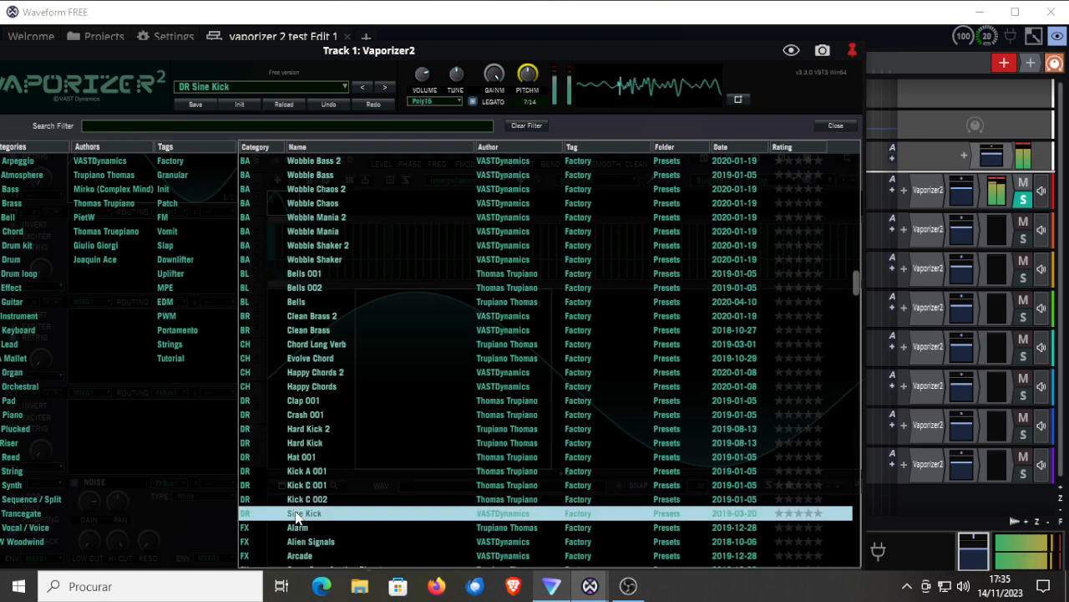
{"action": "left_click", "coordinate": [308, 486]}
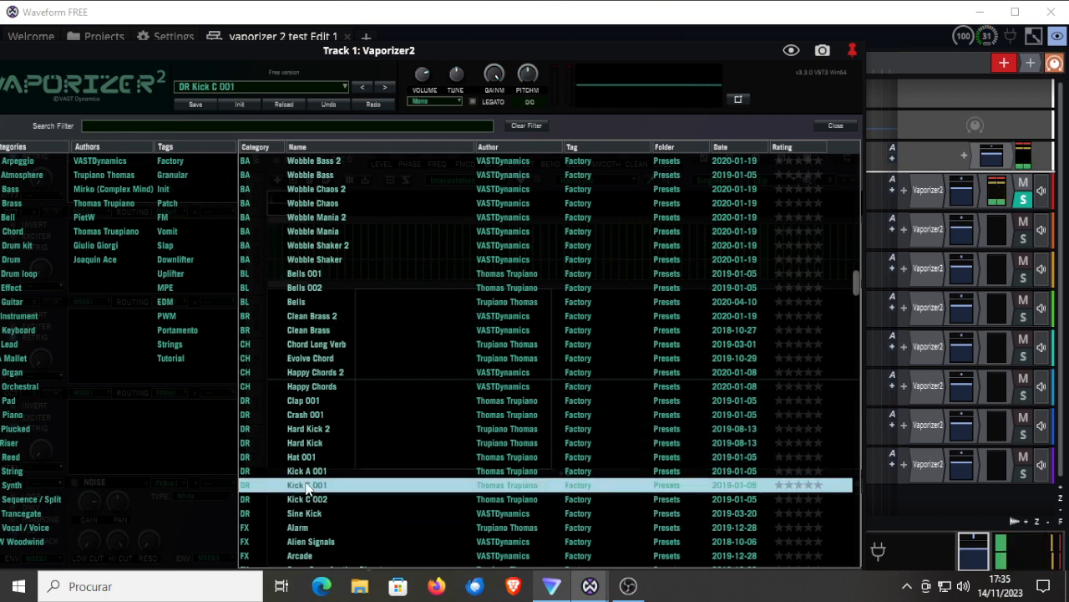
Load the Alien Signals effect preset and browse further down the FX presets
{"action": "scroll", "coordinate": [307, 488], "scroll_direction": "down", "scroll_amount": 1}
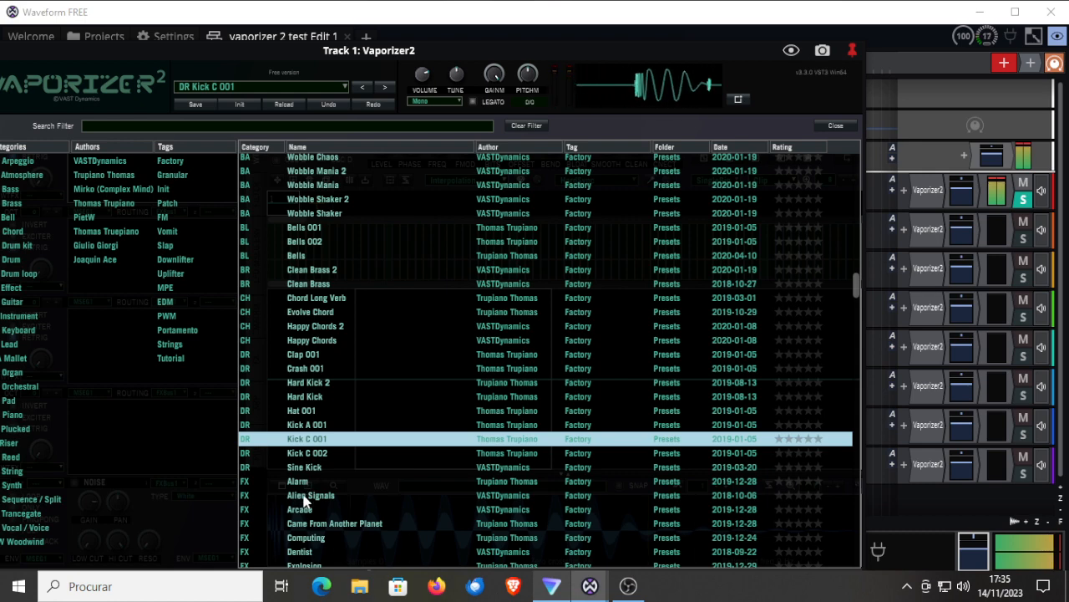
{"action": "left_click", "coordinate": [305, 495]}
{"action": "scroll", "coordinate": [305, 499], "scroll_direction": "down", "scroll_amount": 3}
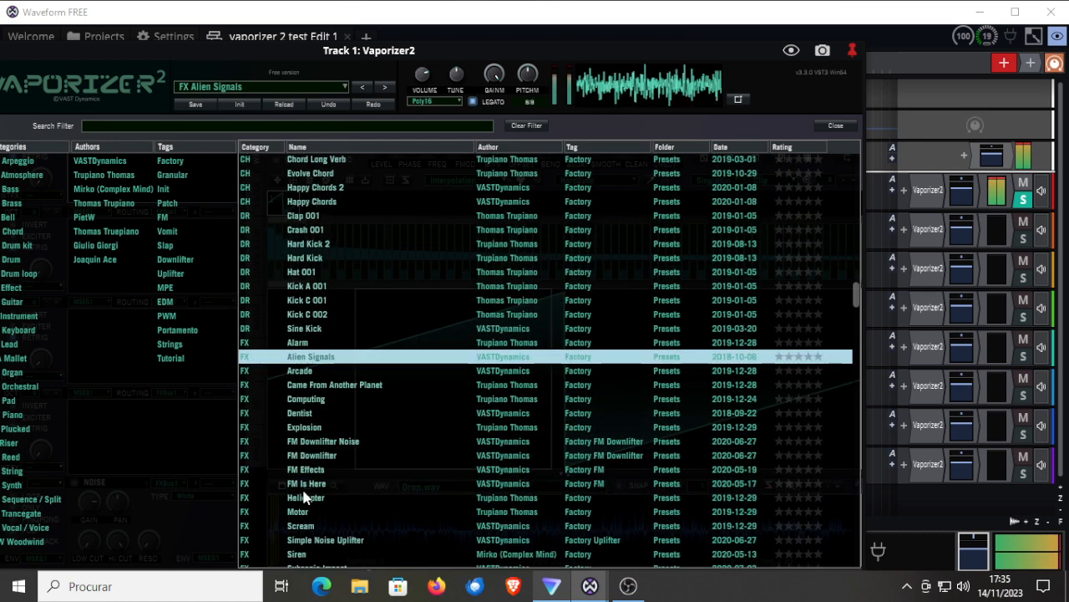
Audition the Explosion effect preset and the Brassy Synth Lead preset
{"action": "left_click", "coordinate": [306, 427]}
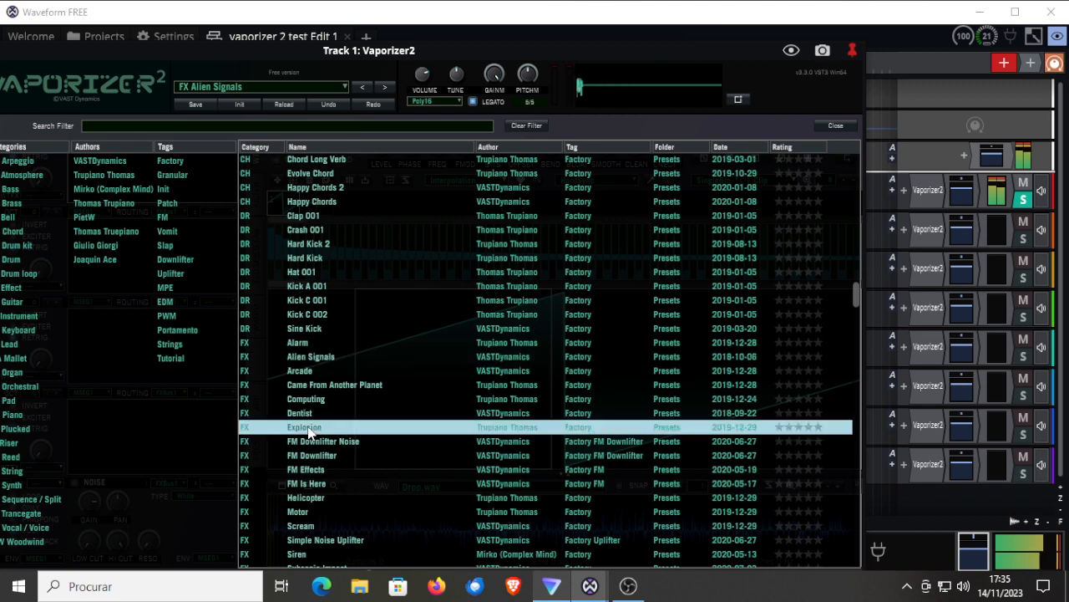
{"action": "scroll", "coordinate": [308, 431], "scroll_direction": "down", "scroll_amount": 2}
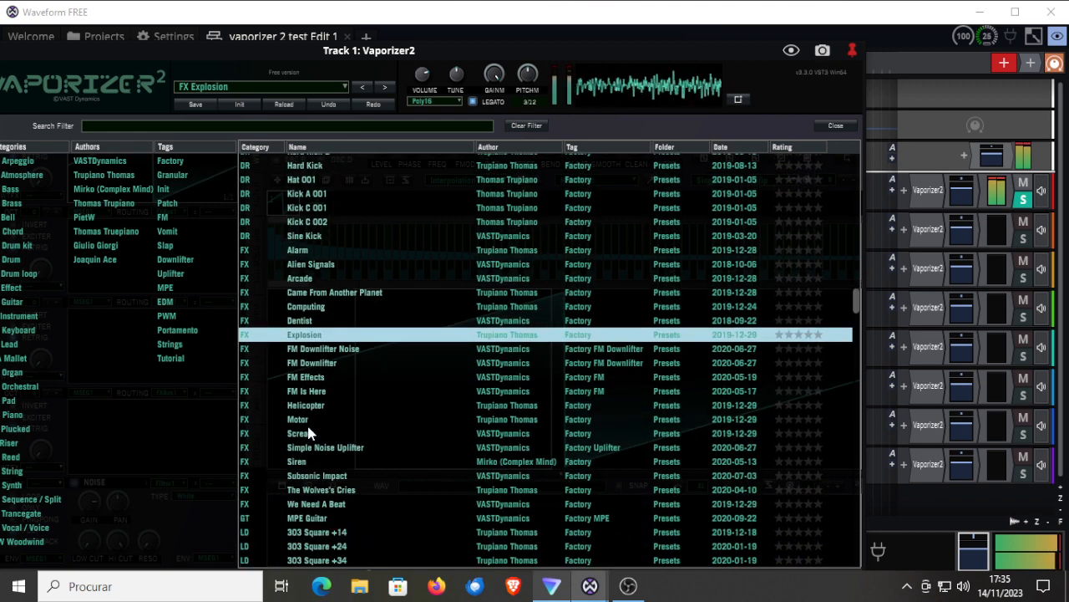
{"action": "scroll", "coordinate": [307, 431], "scroll_direction": "down", "scroll_amount": 3}
{"action": "scroll", "coordinate": [307, 431], "scroll_direction": "down", "scroll_amount": 1}
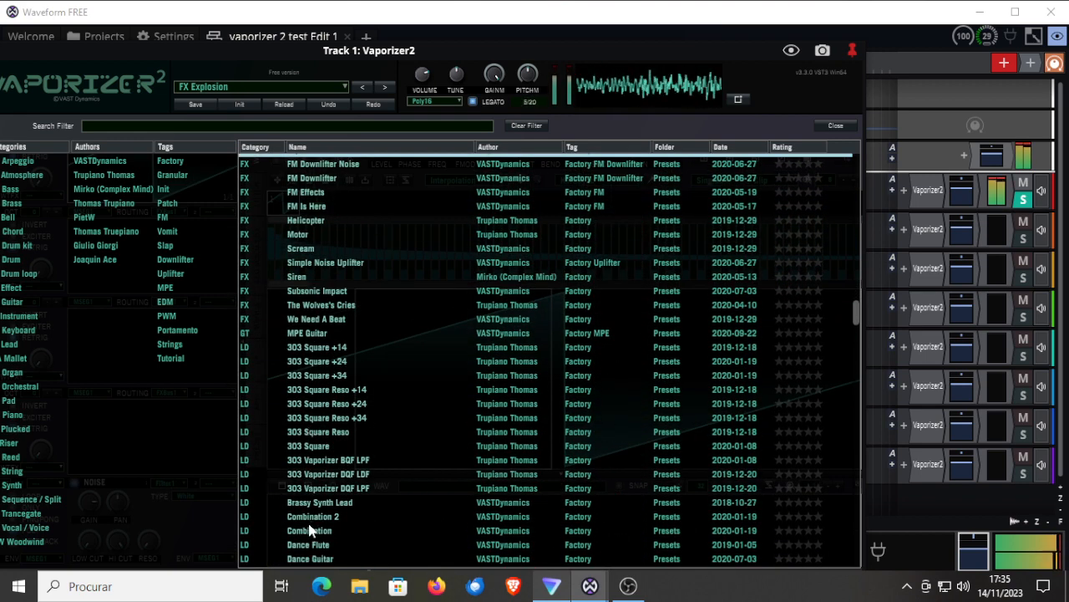
{"action": "left_click", "coordinate": [328, 506]}
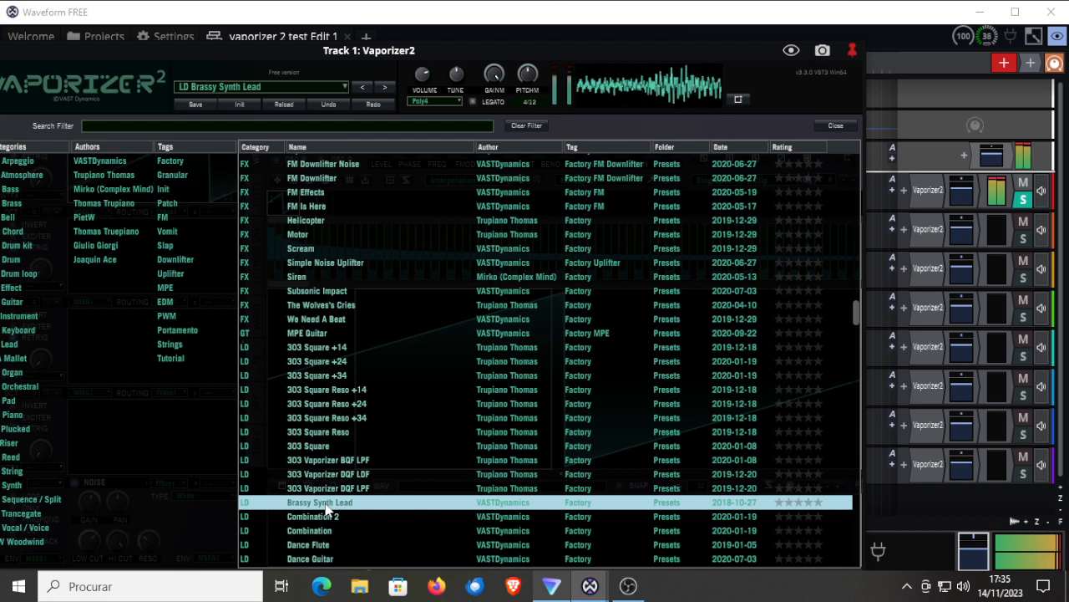
Browse past the lead and organ presets and audition the pad presets Archangel and Darknight
{"action": "scroll", "coordinate": [326, 510], "scroll_direction": "down", "scroll_amount": 3}
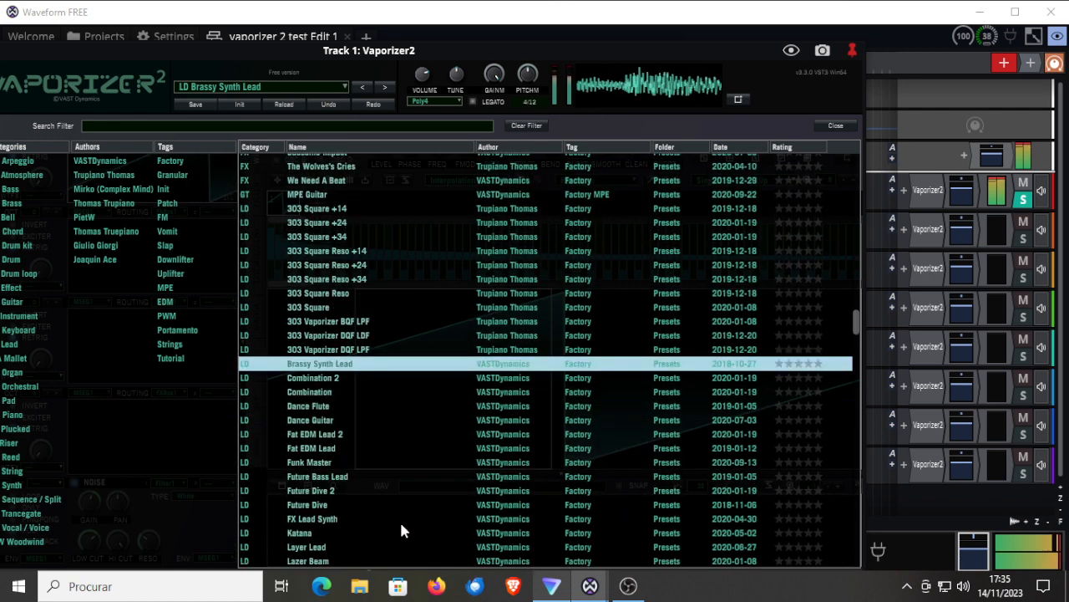
{"action": "scroll", "coordinate": [354, 526], "scroll_direction": "down", "scroll_amount": 2}
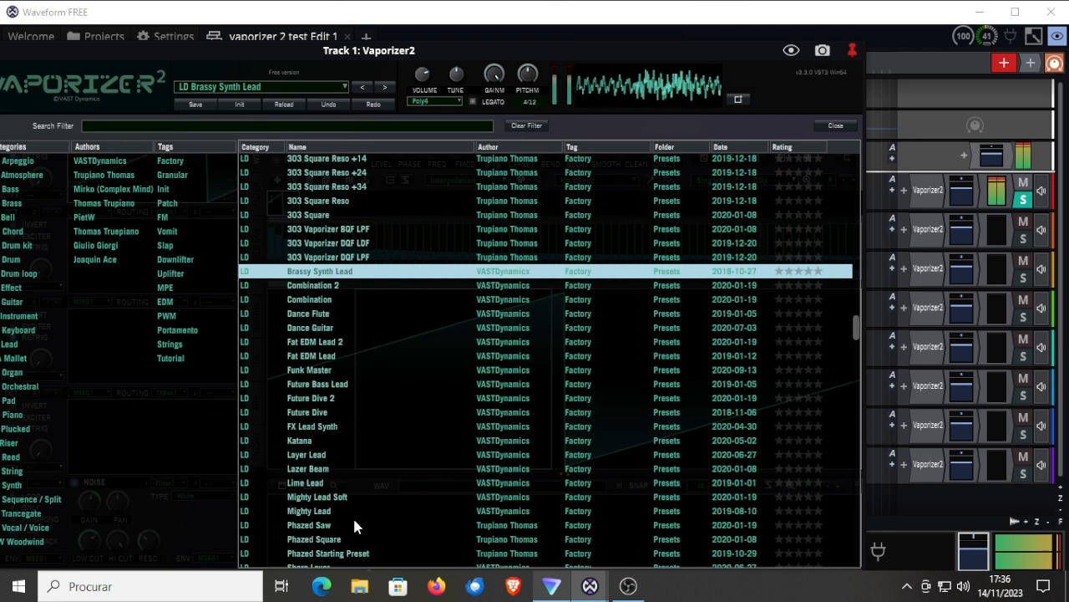
{"action": "scroll", "coordinate": [354, 526], "scroll_direction": "down", "scroll_amount": 2}
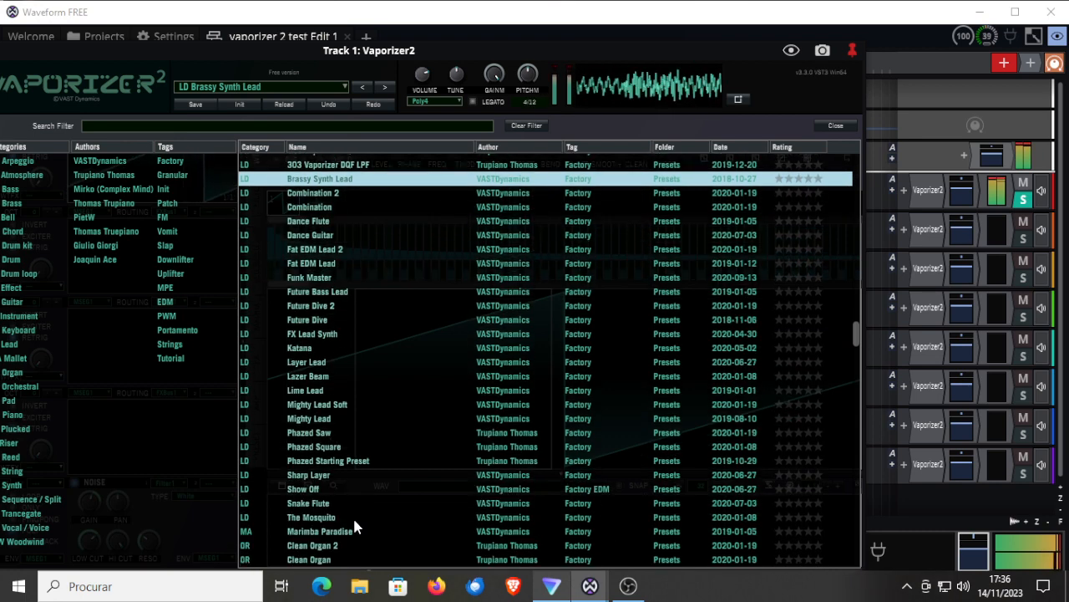
{"action": "scroll", "coordinate": [355, 525], "scroll_direction": "down", "scroll_amount": 2}
{"action": "scroll", "coordinate": [354, 524], "scroll_direction": "down", "scroll_amount": 1}
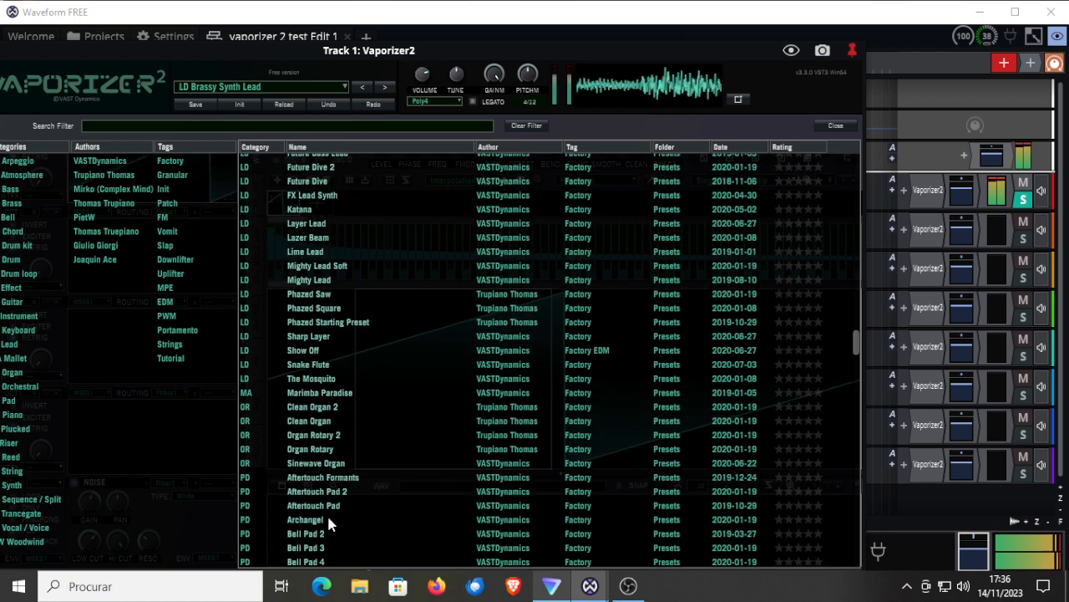
{"action": "left_click", "coordinate": [305, 516]}
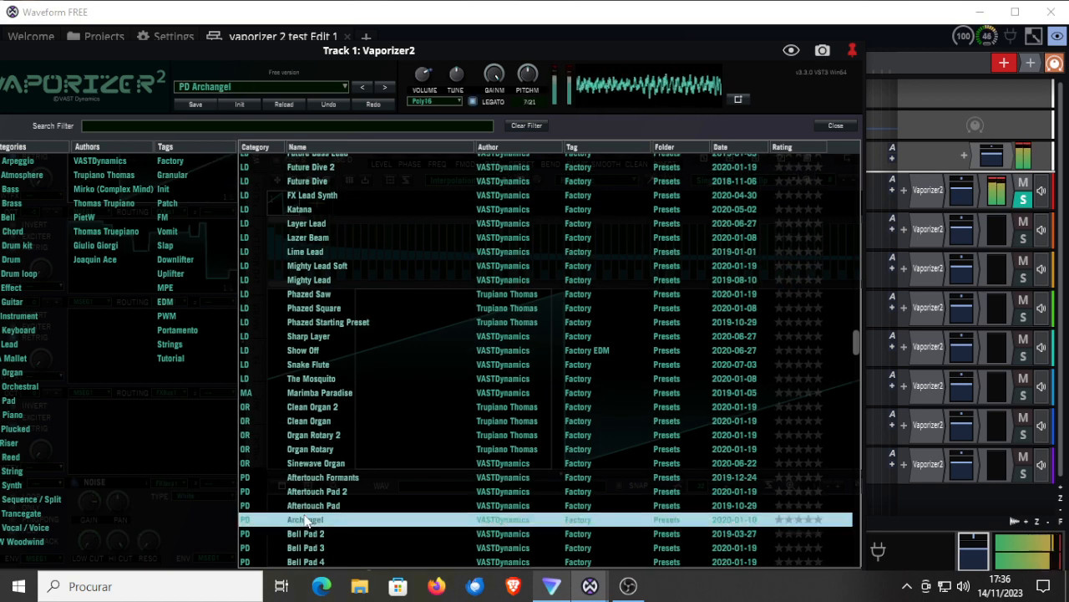
{"action": "scroll", "coordinate": [414, 531], "scroll_direction": "down", "scroll_amount": 4}
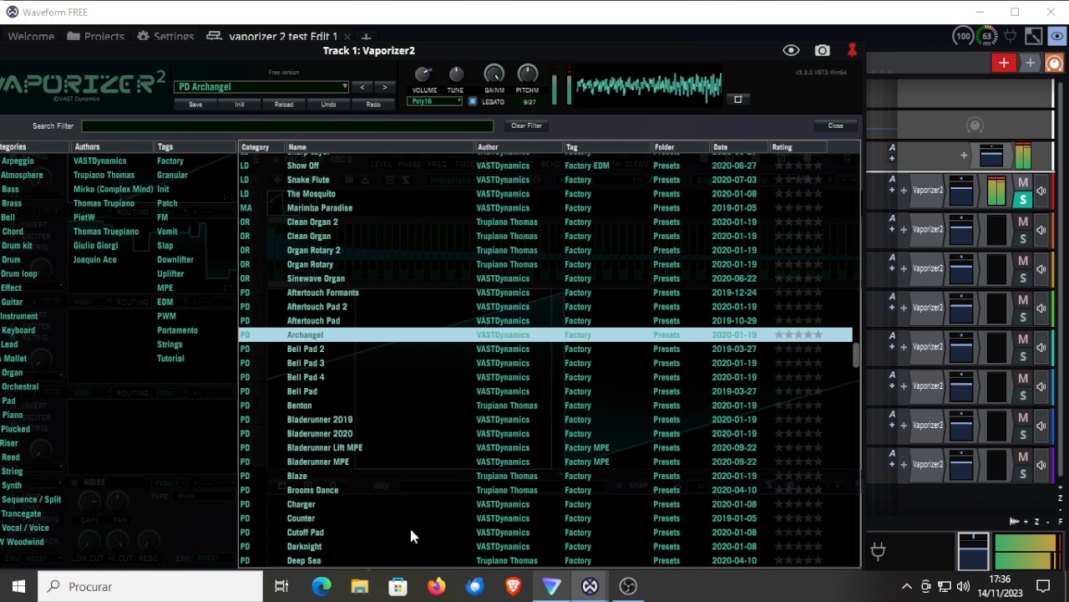
{"action": "left_click", "coordinate": [307, 549]}
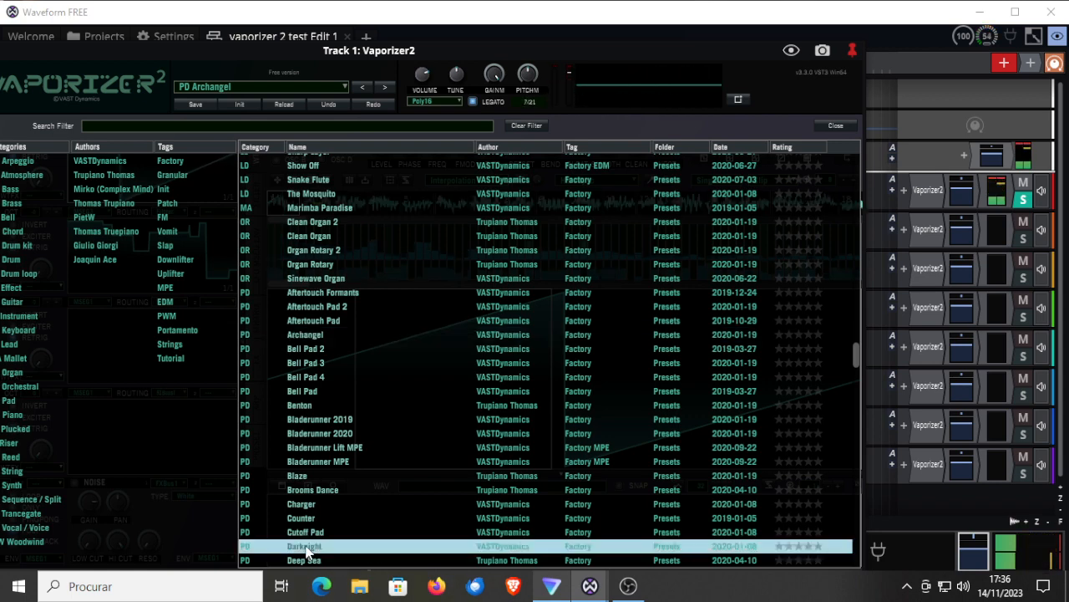
Audition the pad presets Future Bass Pad, Distorted Pad and Juno Dream Pad
{"action": "scroll", "coordinate": [352, 535], "scroll_direction": "down", "scroll_amount": 3}
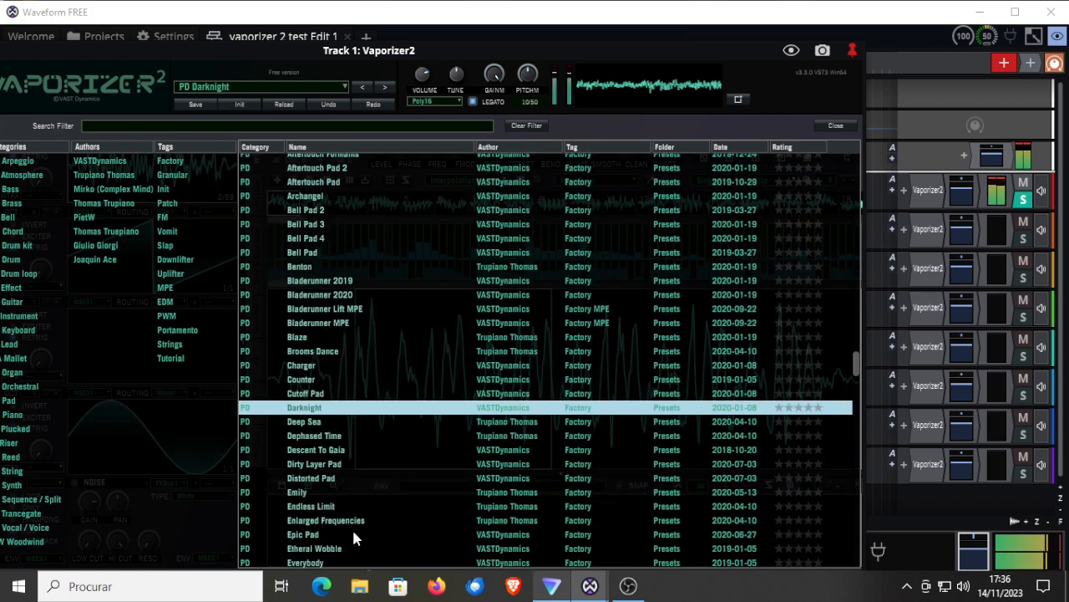
{"action": "scroll", "coordinate": [352, 531], "scroll_direction": "down", "scroll_amount": 2}
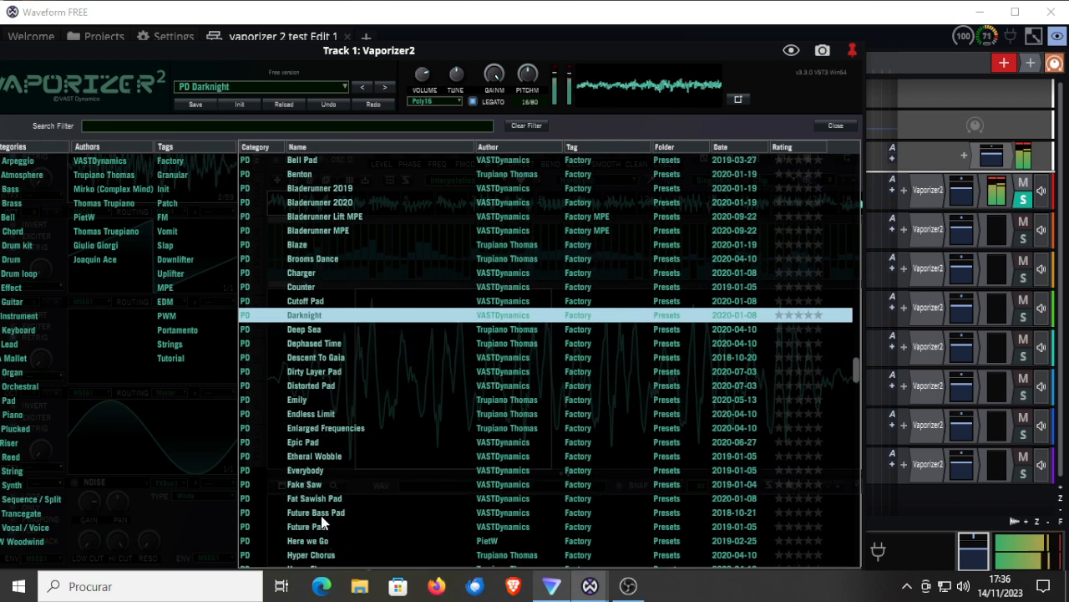
{"action": "left_click", "coordinate": [319, 514]}
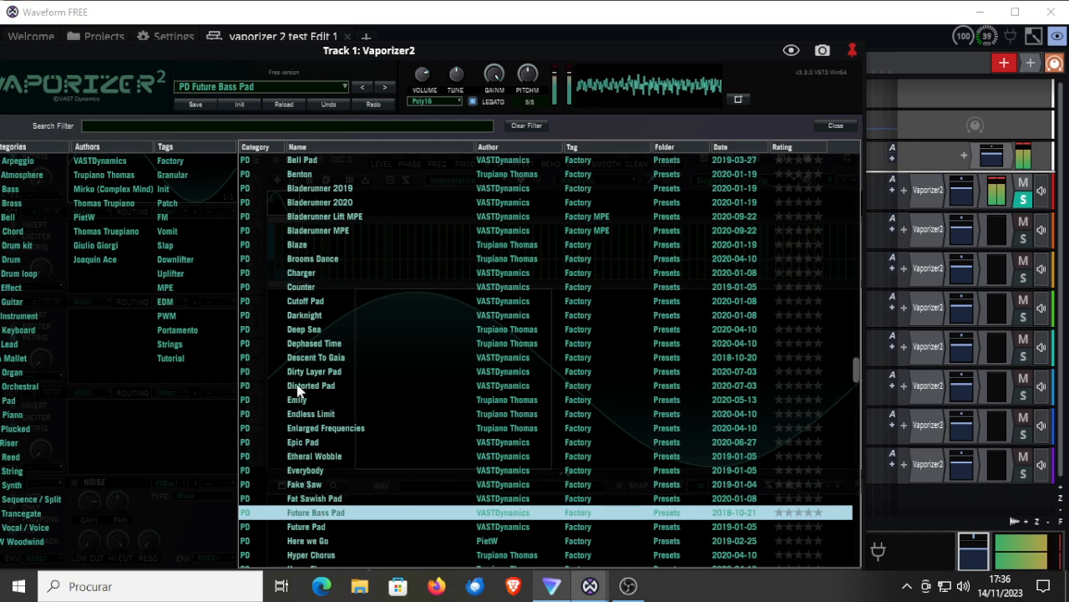
{"action": "left_click", "coordinate": [298, 386]}
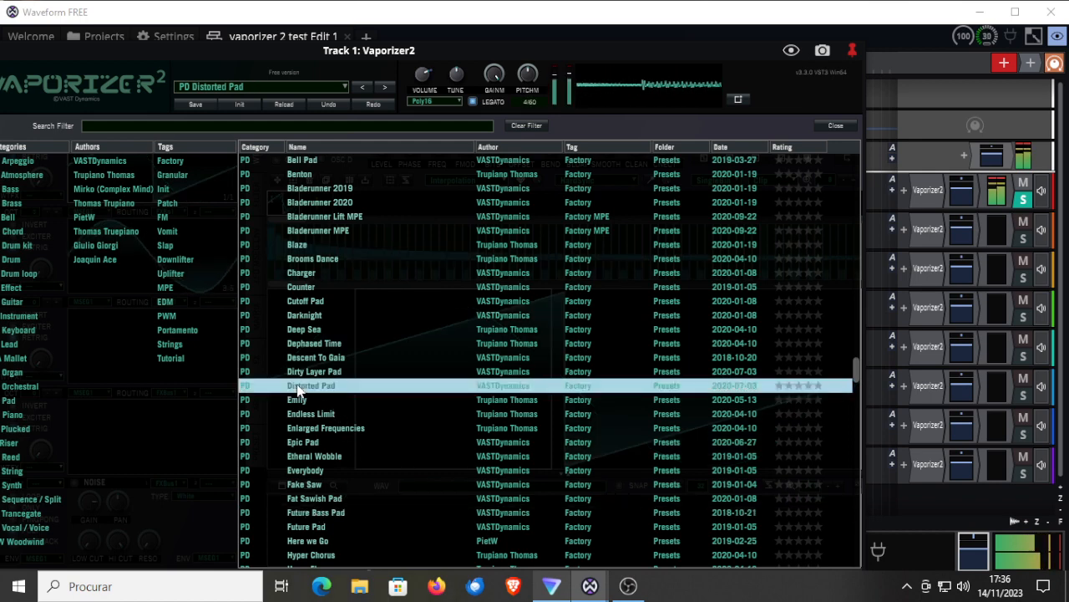
{"action": "scroll", "coordinate": [307, 435], "scroll_direction": "down", "scroll_amount": 2}
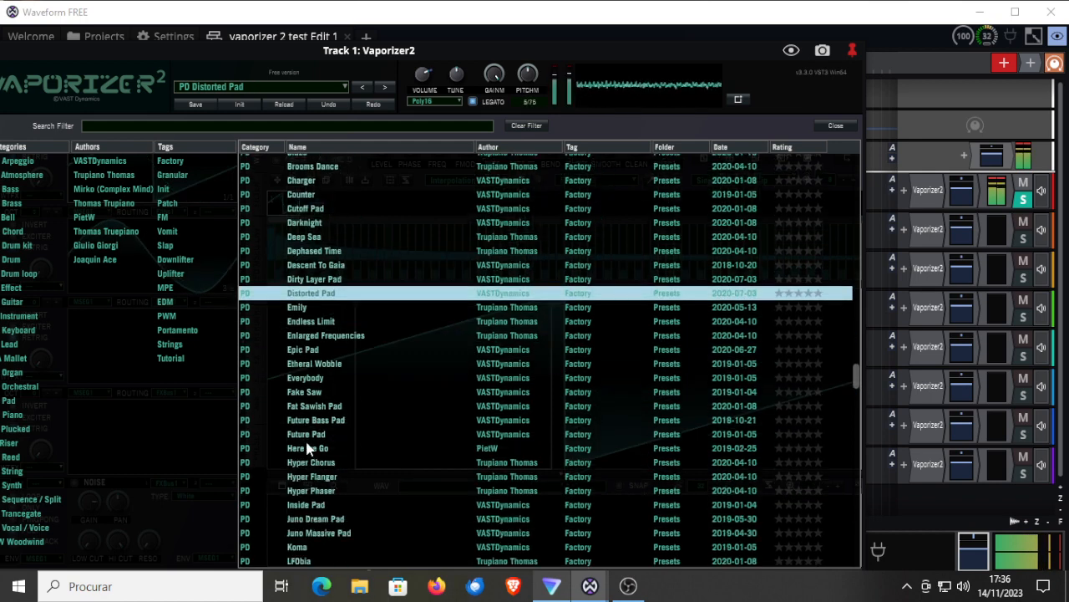
{"action": "left_click", "coordinate": [316, 524]}
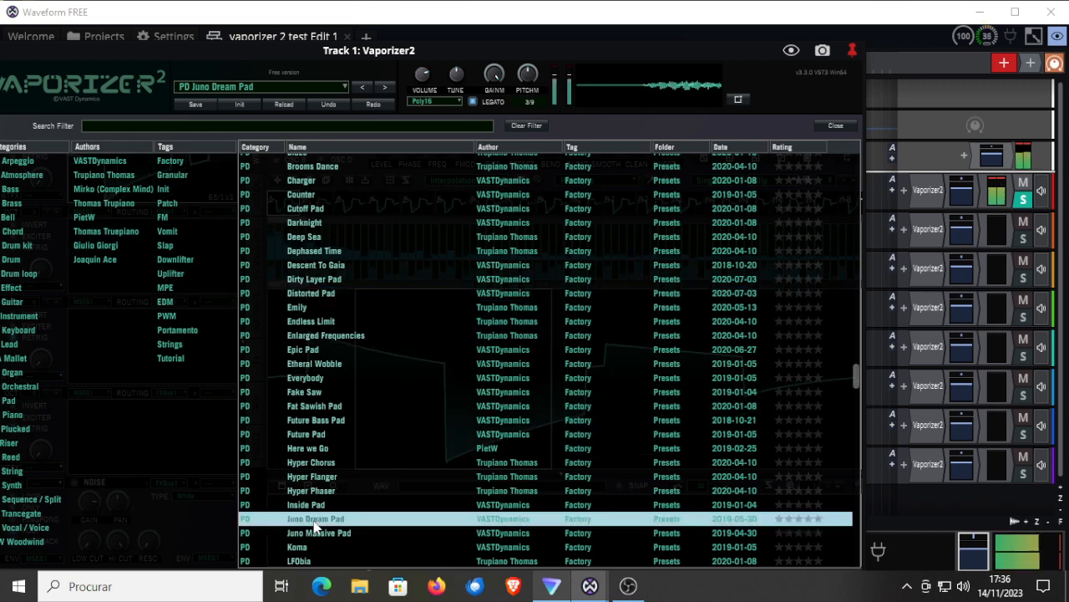
Audition the pad presets Limited Pulse and Prophet Reso Pad
{"action": "scroll", "coordinate": [316, 524], "scroll_direction": "down", "scroll_amount": 2}
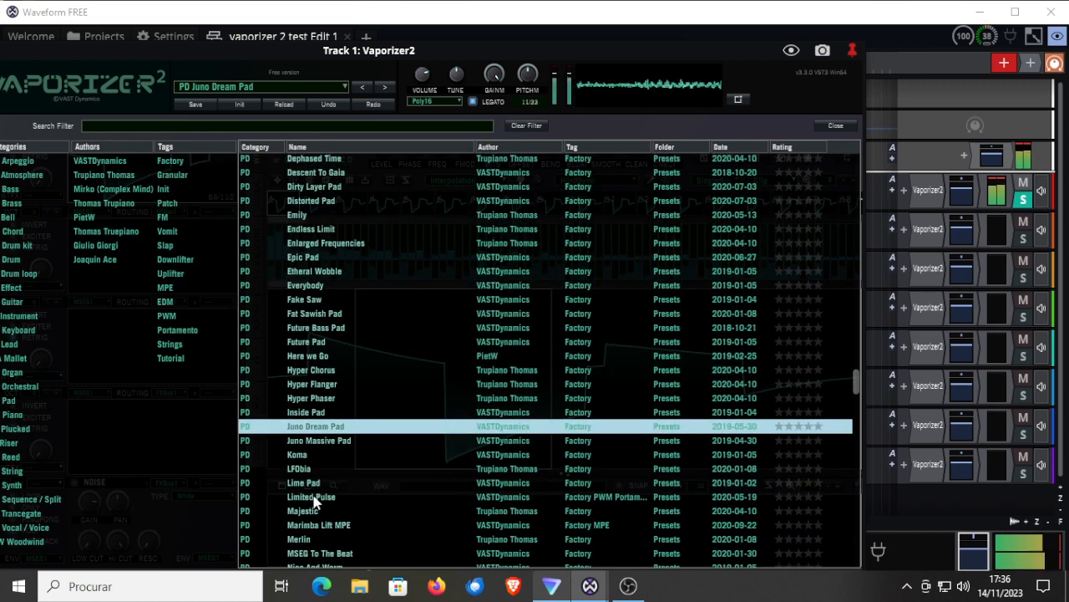
{"action": "left_click", "coordinate": [313, 498]}
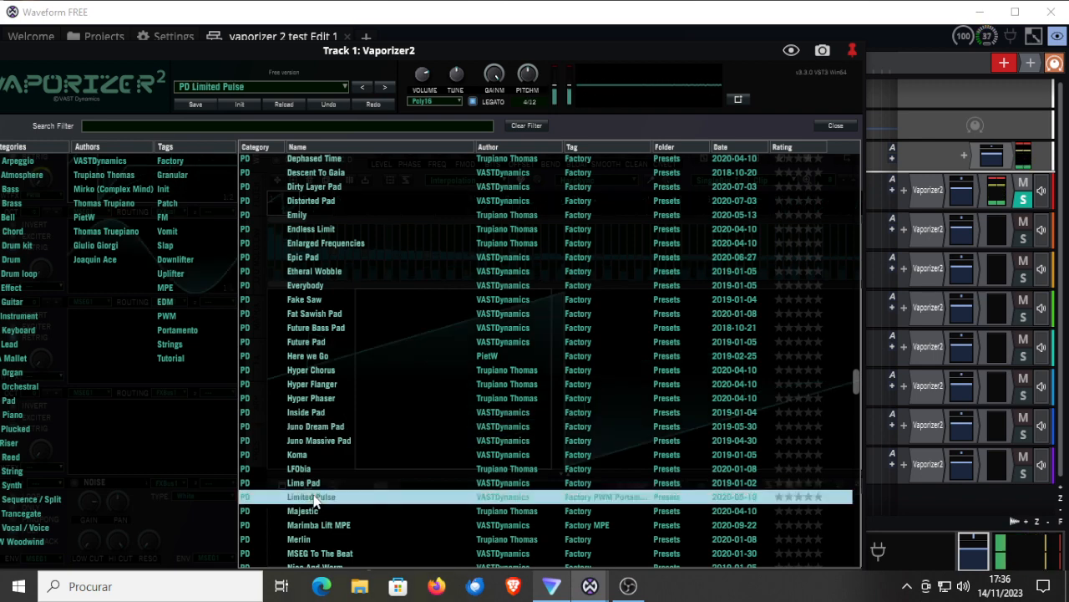
{"action": "scroll", "coordinate": [315, 500], "scroll_direction": "down", "scroll_amount": 3}
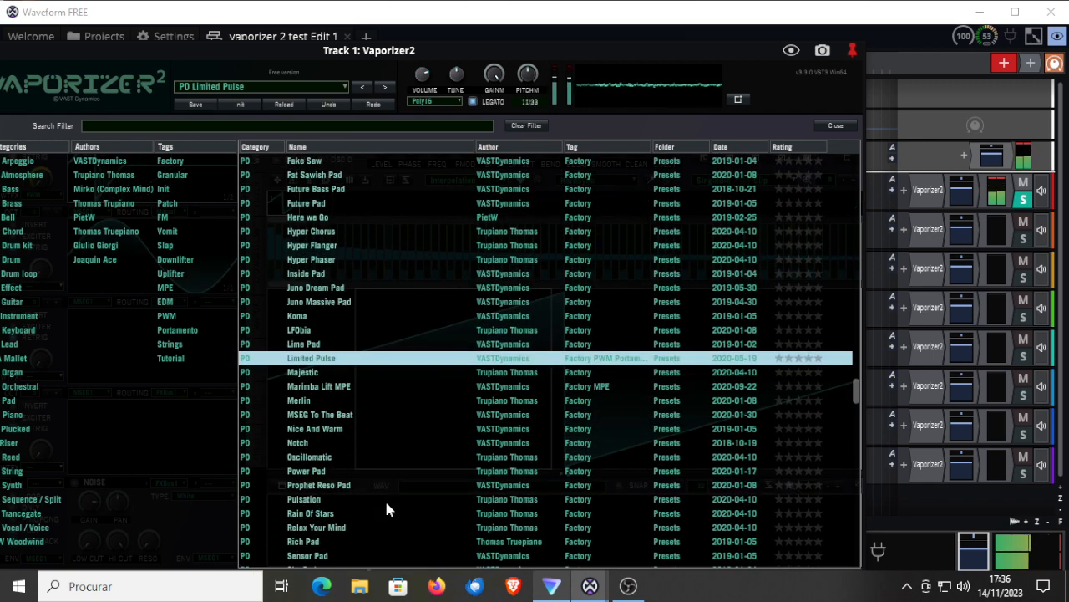
{"action": "left_click", "coordinate": [340, 486]}
{"action": "scroll", "coordinate": [339, 490], "scroll_direction": "down", "scroll_amount": 2}
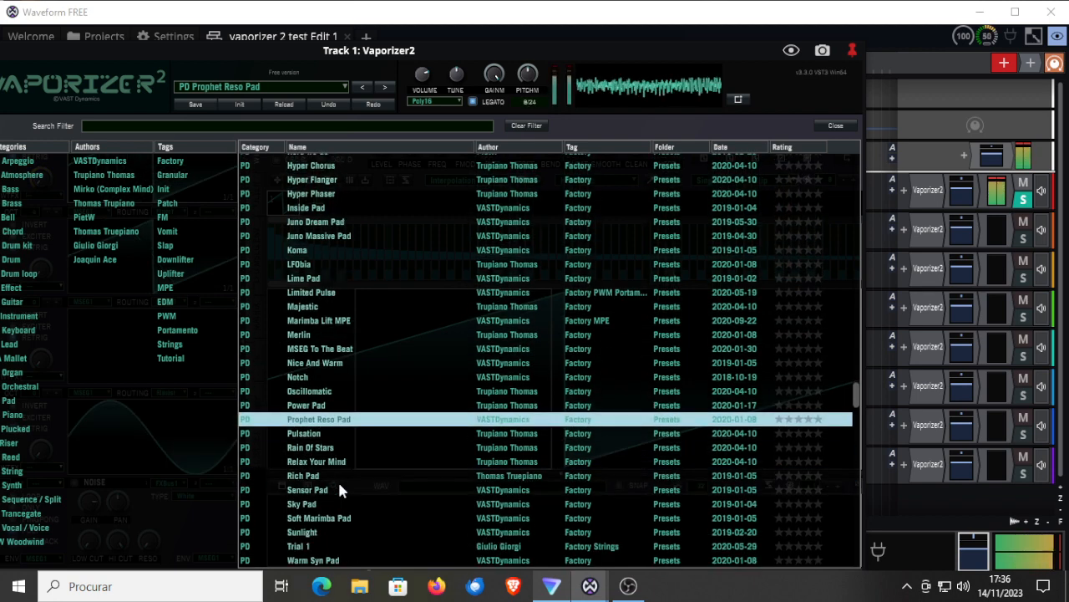
Browse further down the pad presets and select Witch Calling for audition
{"action": "scroll", "coordinate": [376, 487], "scroll_direction": "down", "scroll_amount": 1}
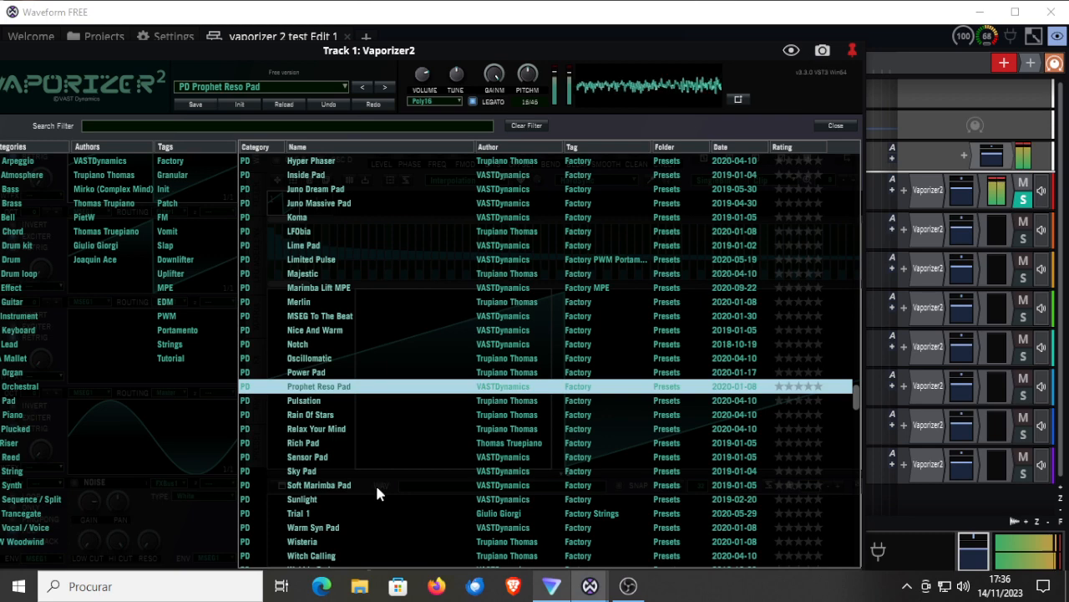
{"action": "scroll", "coordinate": [376, 488], "scroll_direction": "down", "scroll_amount": 1}
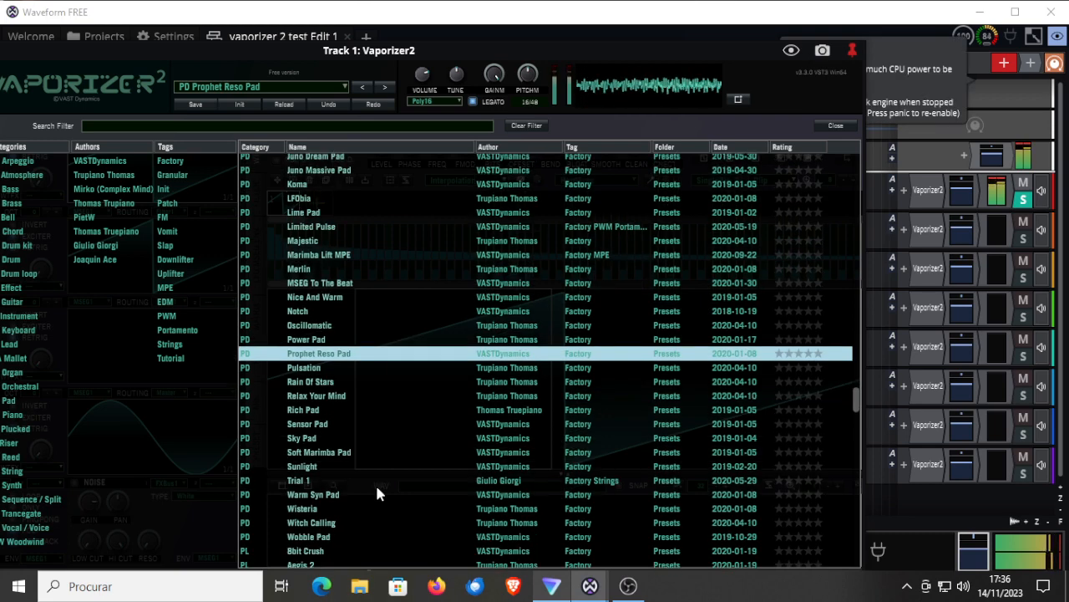
{"action": "left_click", "coordinate": [304, 525]}
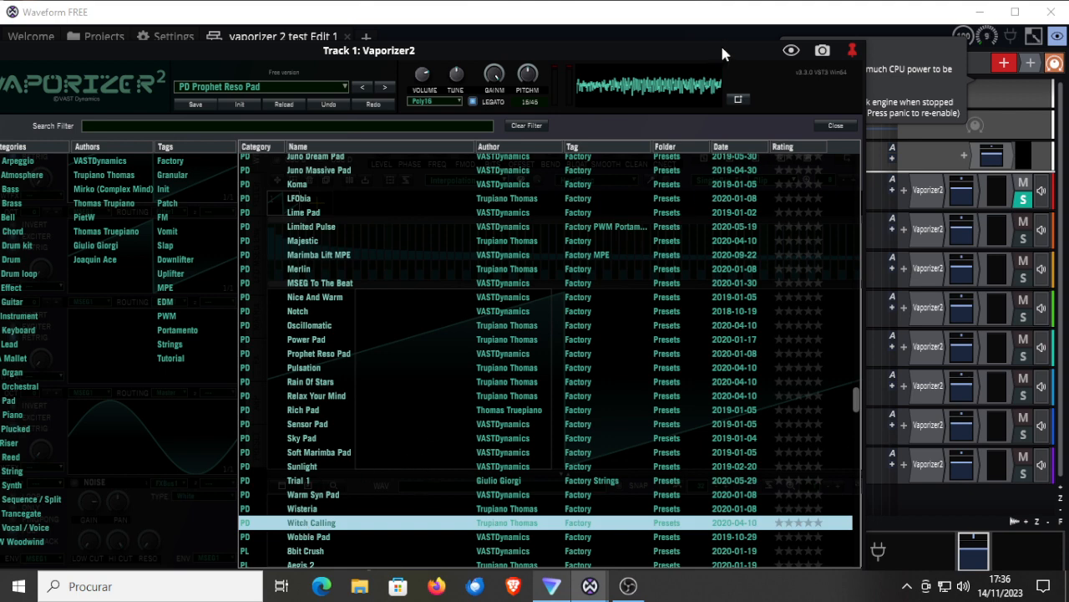
Move the synth window aside to uncover the transport, load the Wobble Pad preset and restart playback
{"action": "left_click_drag", "start_coordinate": [723, 53], "coordinate": [261, 53]}
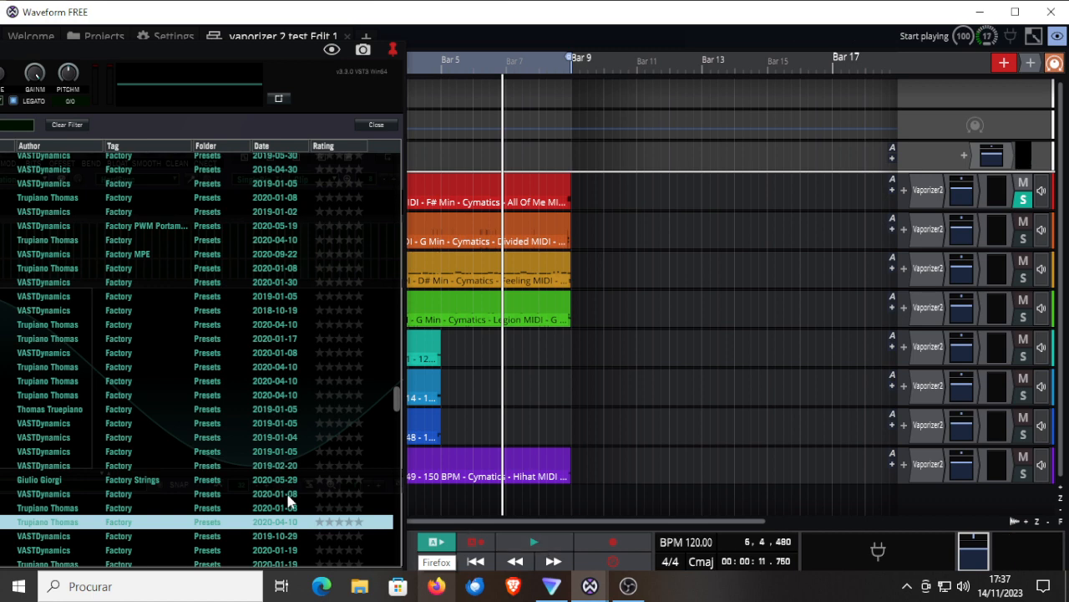
{"action": "left_click", "coordinate": [47, 536]}
{"action": "left_click", "coordinate": [532, 542]}
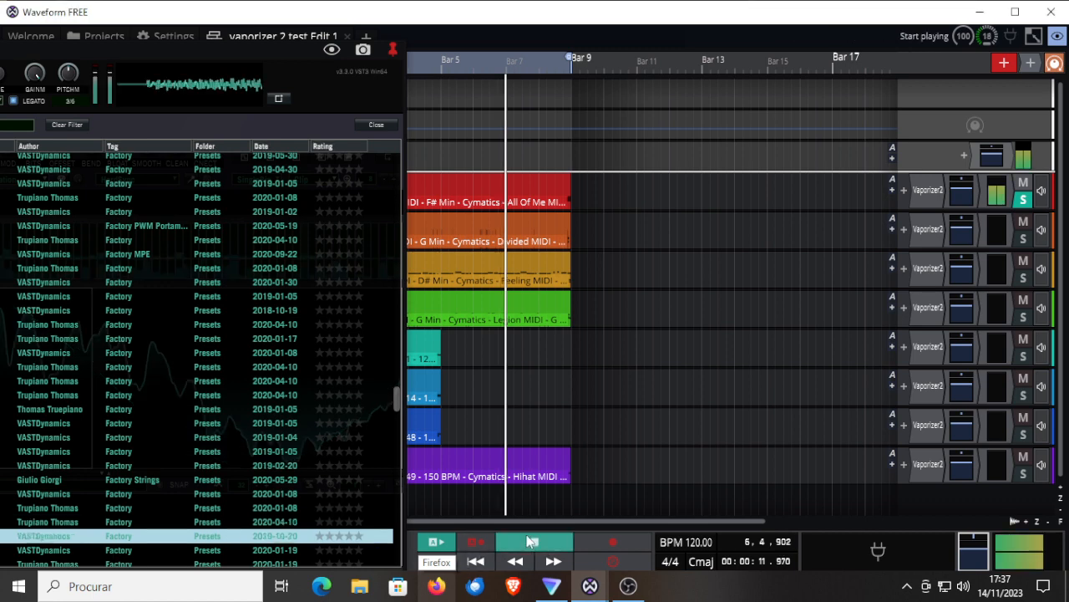
Bring the full preset list back into view and audition the pluck presets Compressed Syn Pluck and Crushed Pluck
{"action": "left_click_drag", "start_coordinate": [216, 48], "coordinate": [550, 8]}
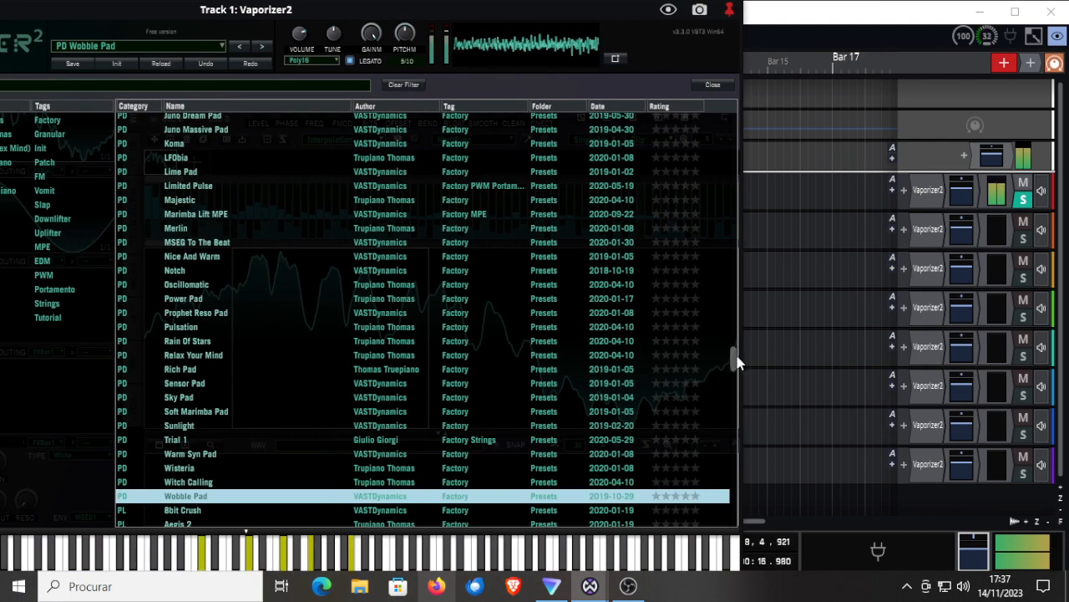
{"action": "left_click_drag", "start_coordinate": [736, 361], "coordinate": [732, 381]}
{"action": "scroll", "coordinate": [159, 355], "scroll_direction": "up", "scroll_amount": 1}
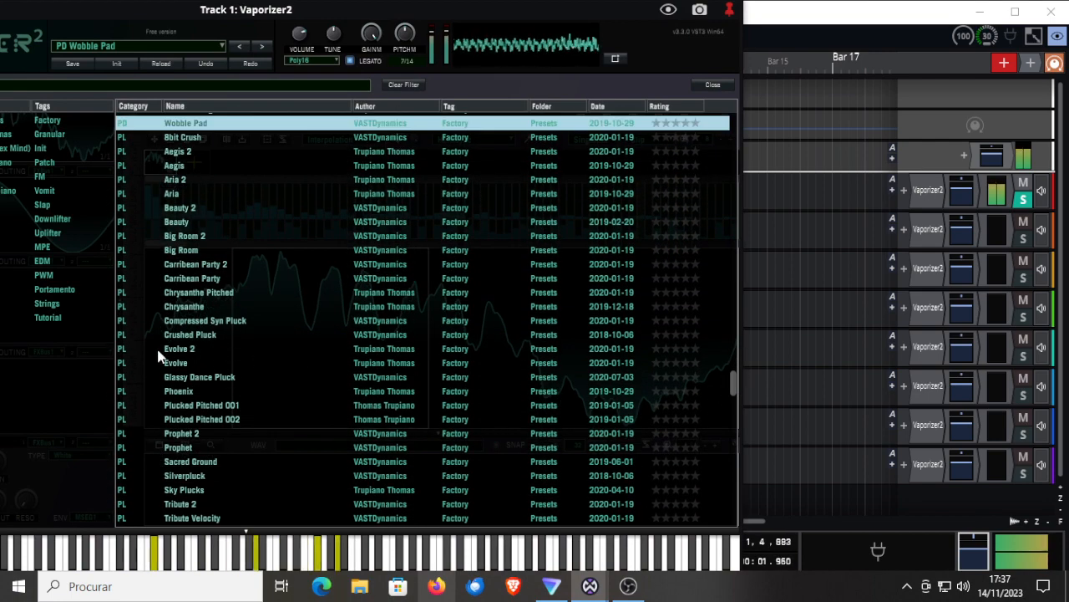
{"action": "left_click", "coordinate": [198, 322]}
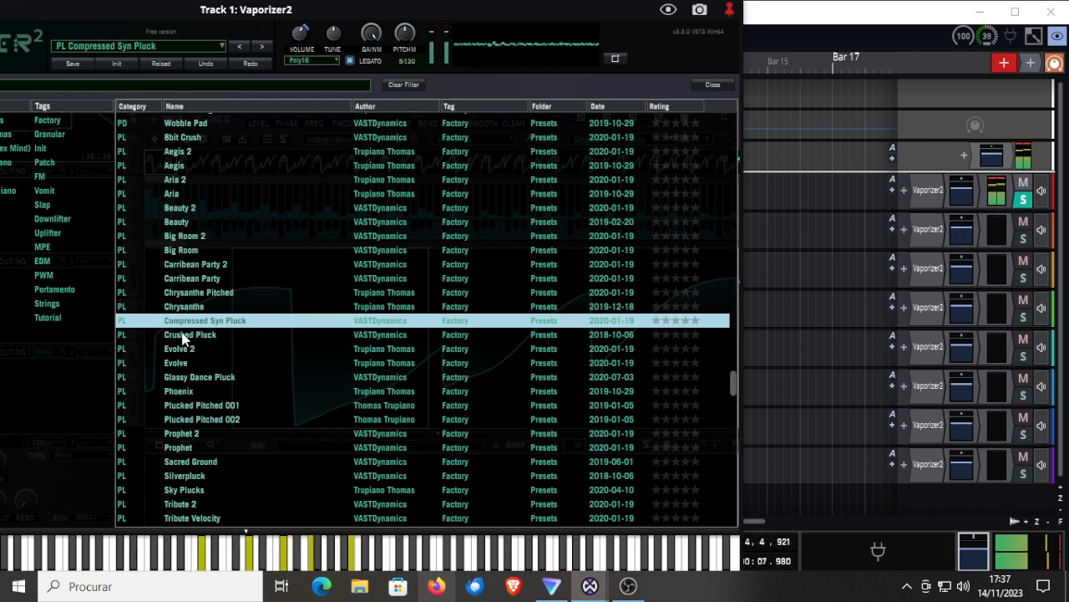
{"action": "left_click", "coordinate": [190, 336]}
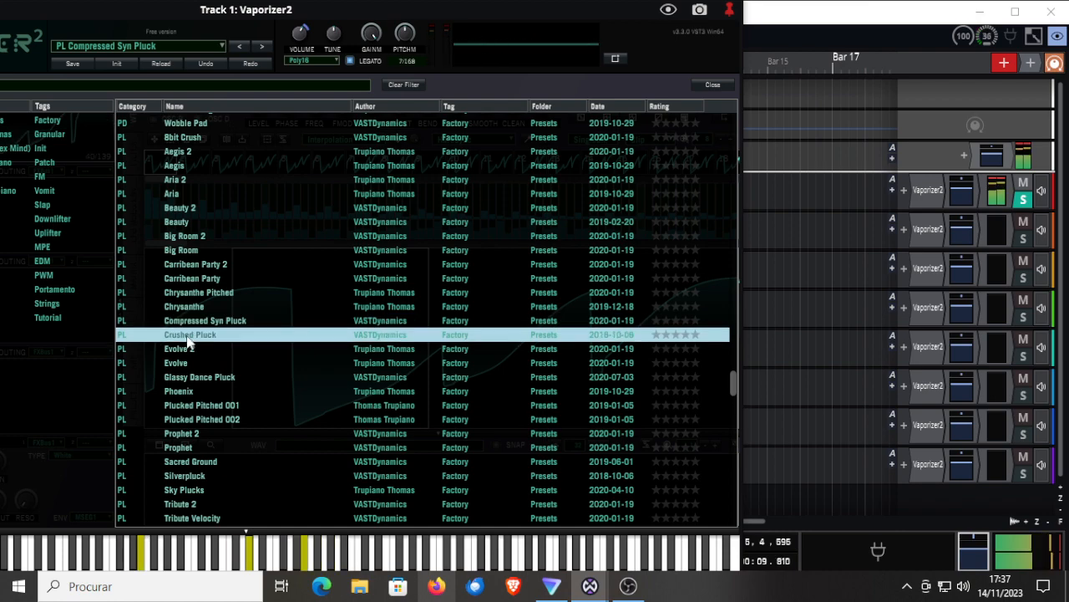
Switch to OBS to check the ongoing recording, and return to Waveform
{"action": "left_click", "coordinate": [628, 585]}
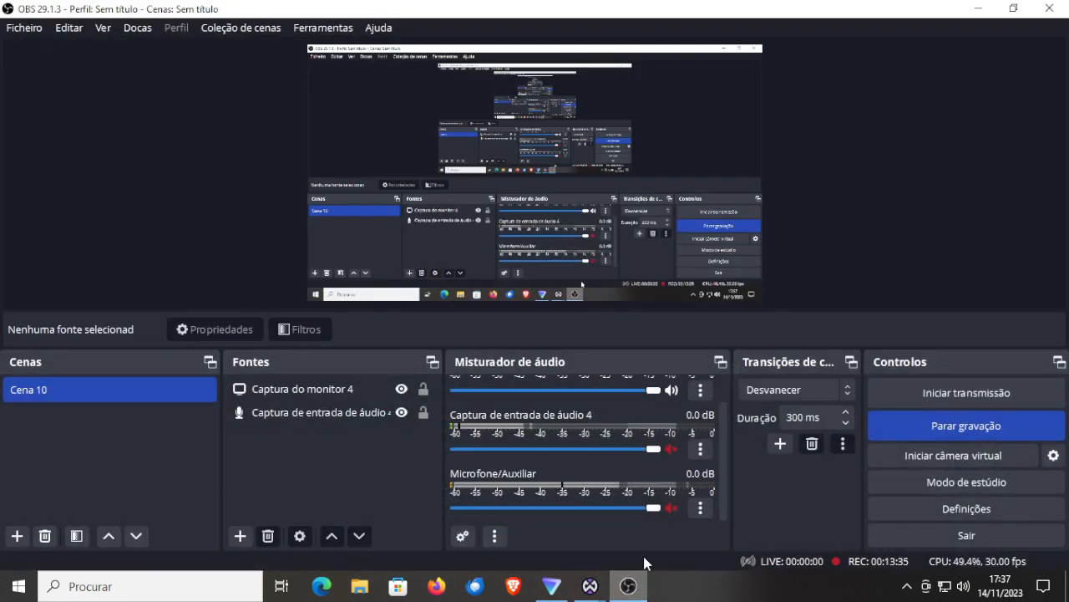
{"action": "left_click", "coordinate": [976, 8]}
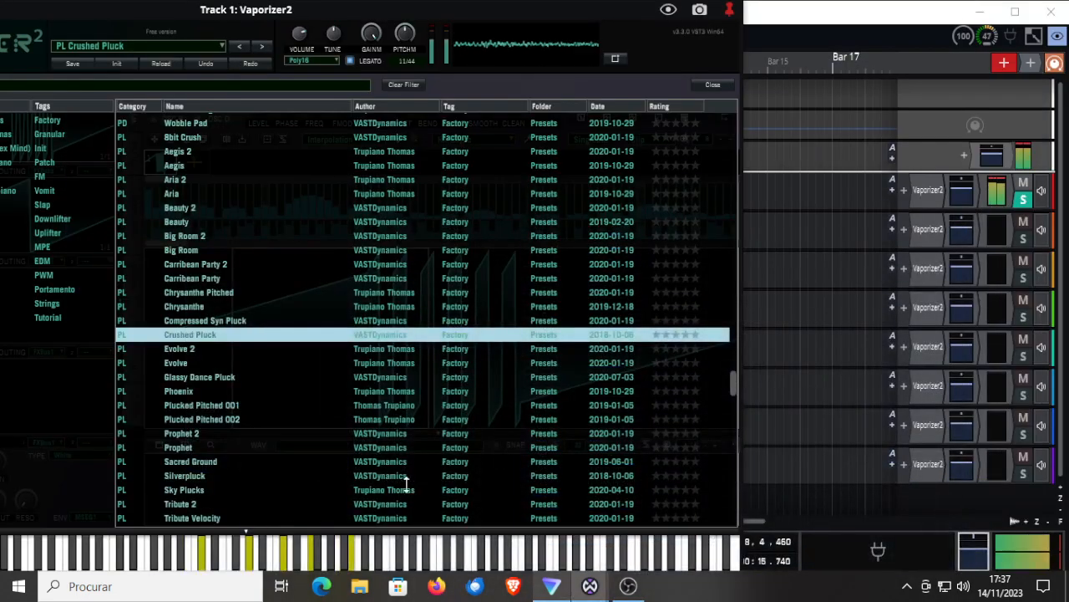
Reposition the synth window to show more of the preset browser and audition Plucked Pitched 001 and Silverpluck
{"action": "left_click_drag", "start_coordinate": [547, 7], "coordinate": [657, 3]}
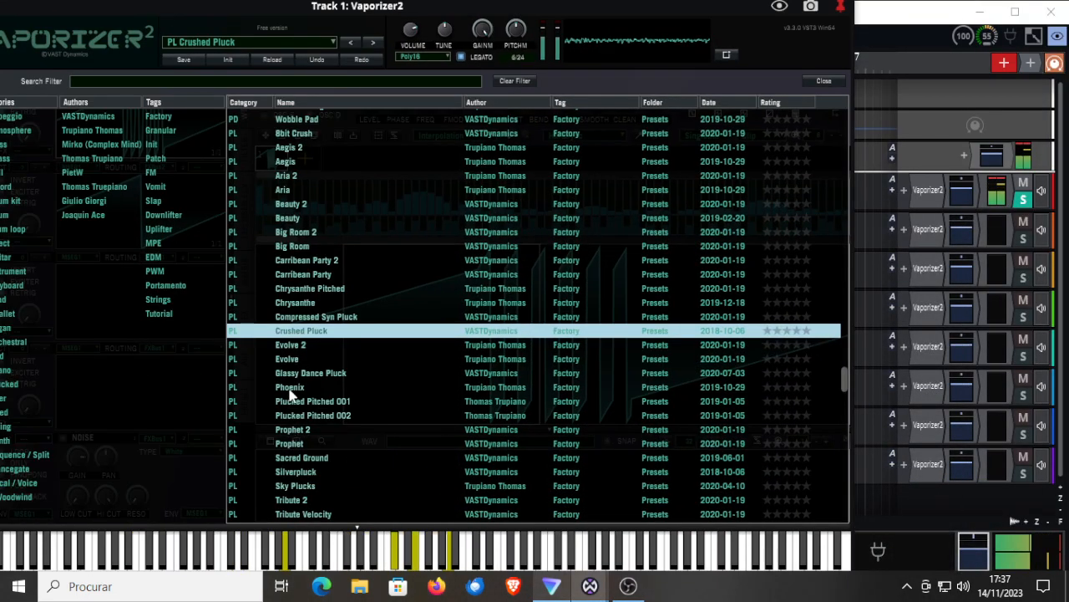
{"action": "left_click", "coordinate": [291, 402]}
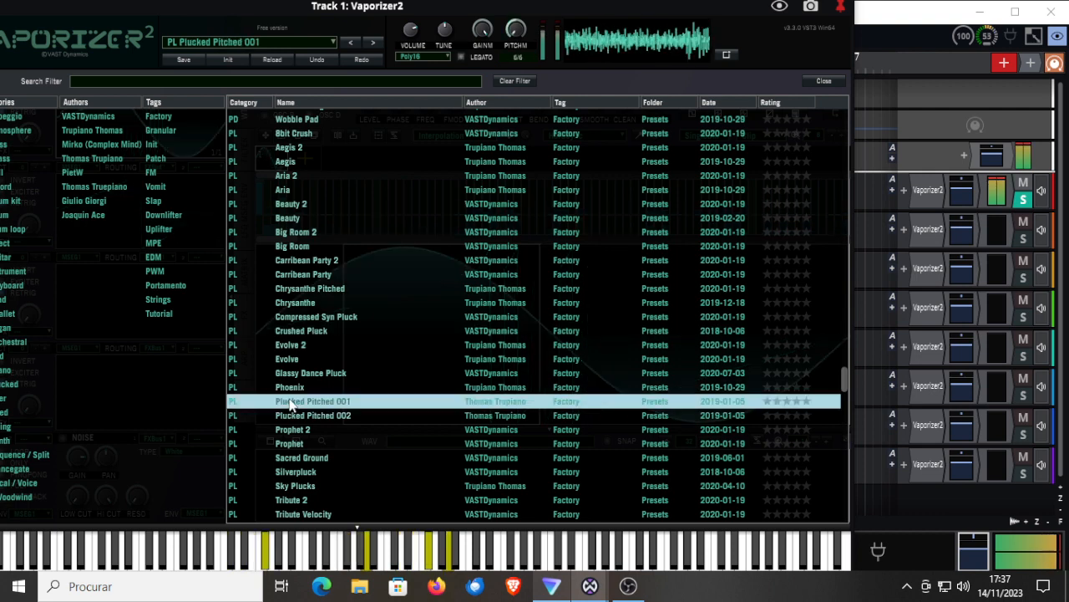
{"action": "left_click", "coordinate": [294, 473]}
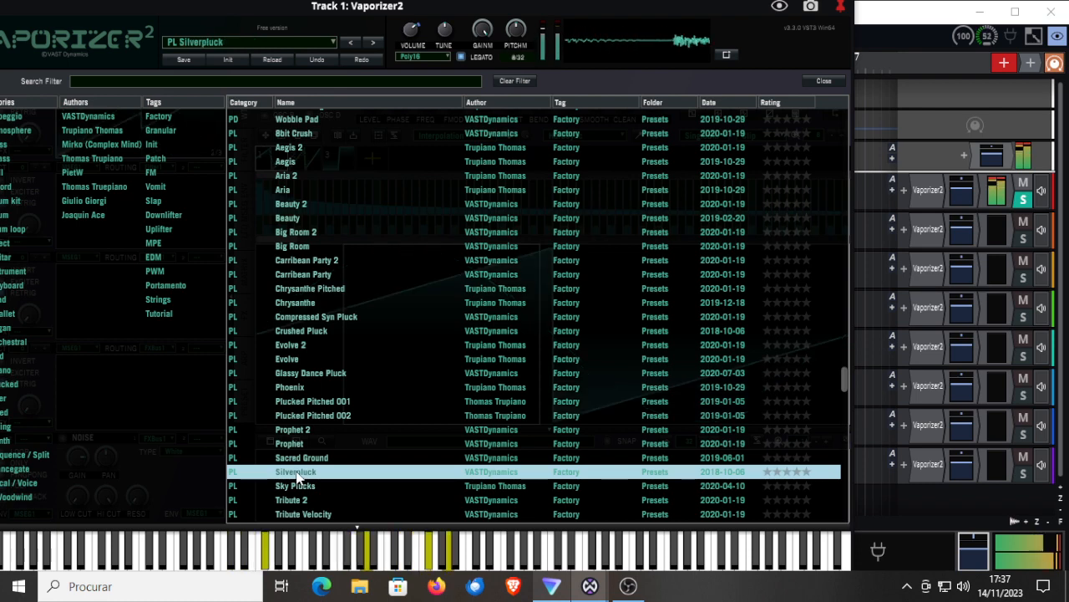
Audition the piano preset Bright House Piano and the riser presets LFO Saw, LFO Up and Riser 006
{"action": "scroll", "coordinate": [296, 475], "scroll_direction": "down", "scroll_amount": 3}
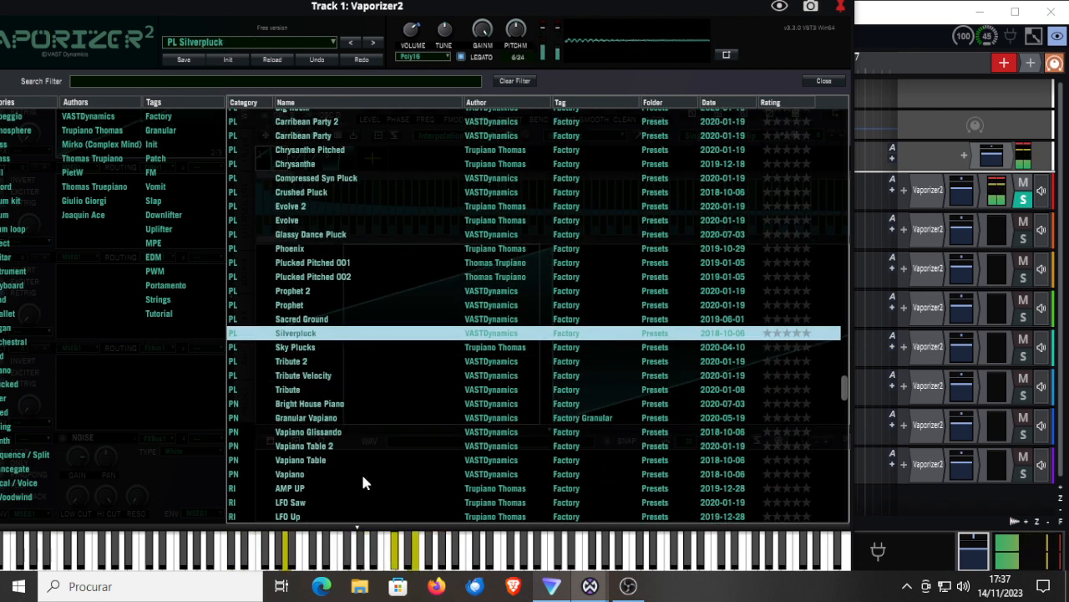
{"action": "left_click", "coordinate": [303, 404]}
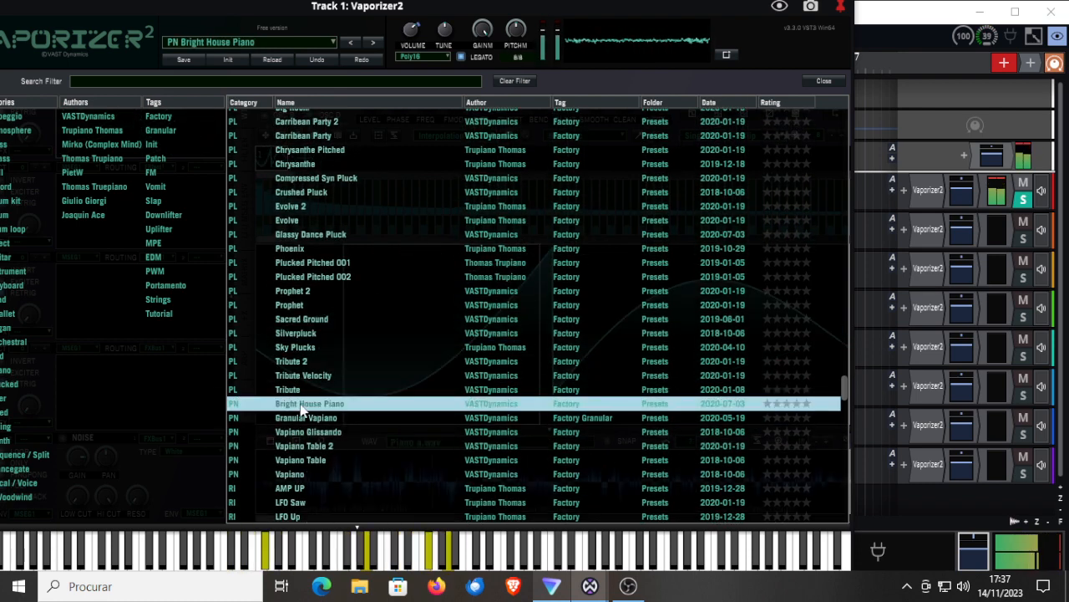
{"action": "scroll", "coordinate": [302, 409], "scroll_direction": "down", "scroll_amount": 3}
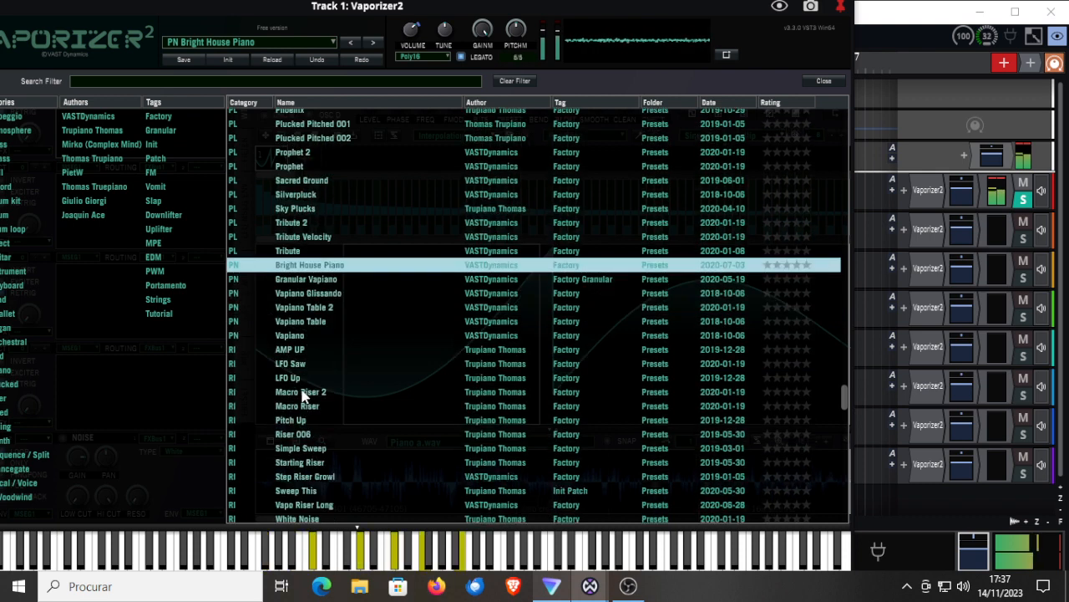
{"action": "left_click", "coordinate": [291, 369]}
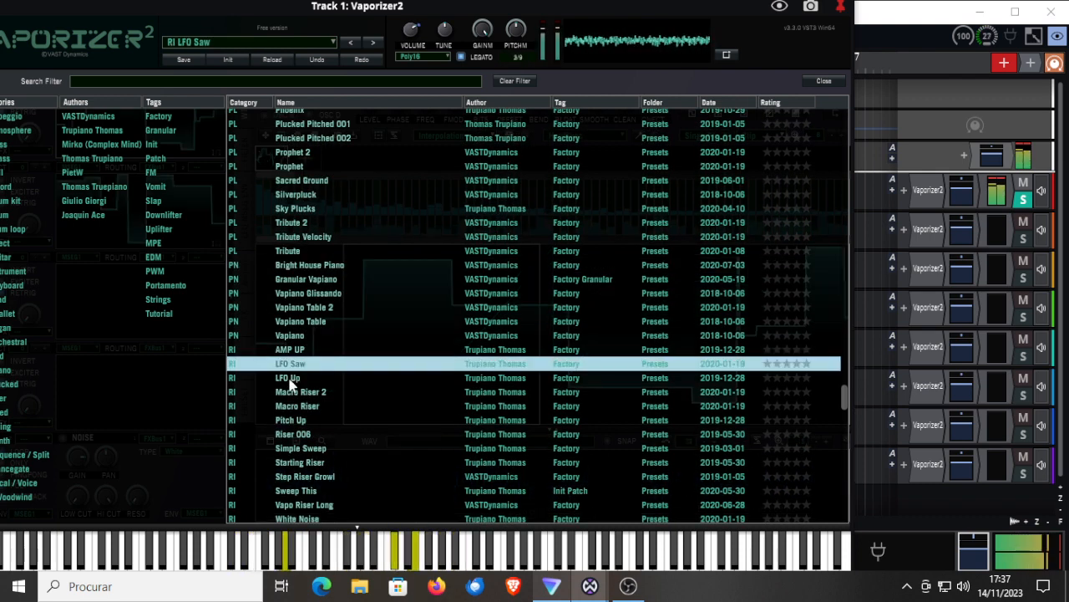
{"action": "left_click", "coordinate": [291, 381]}
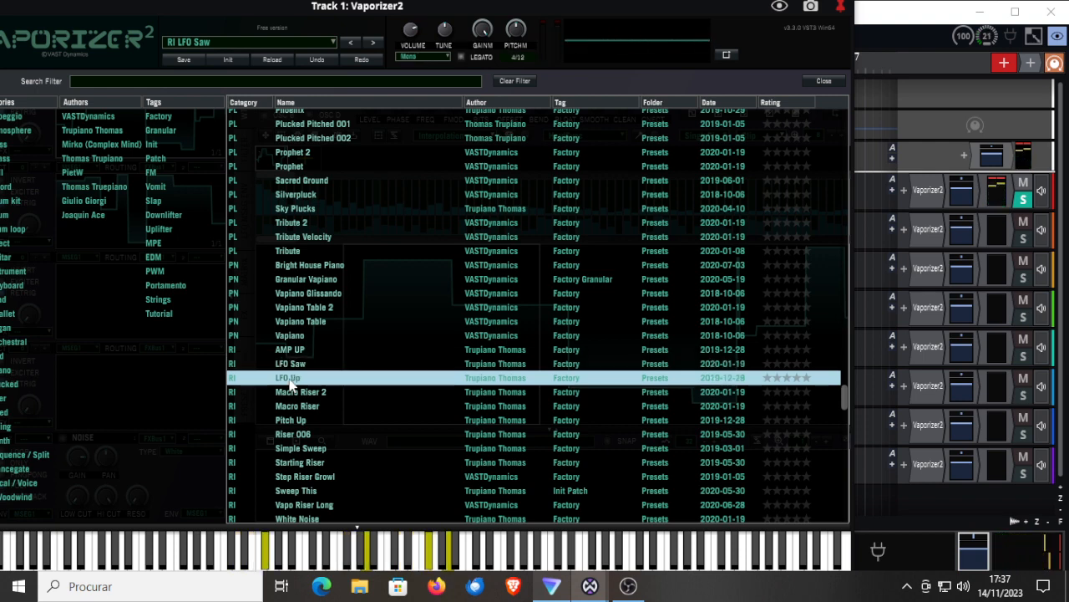
{"action": "left_click", "coordinate": [293, 441]}
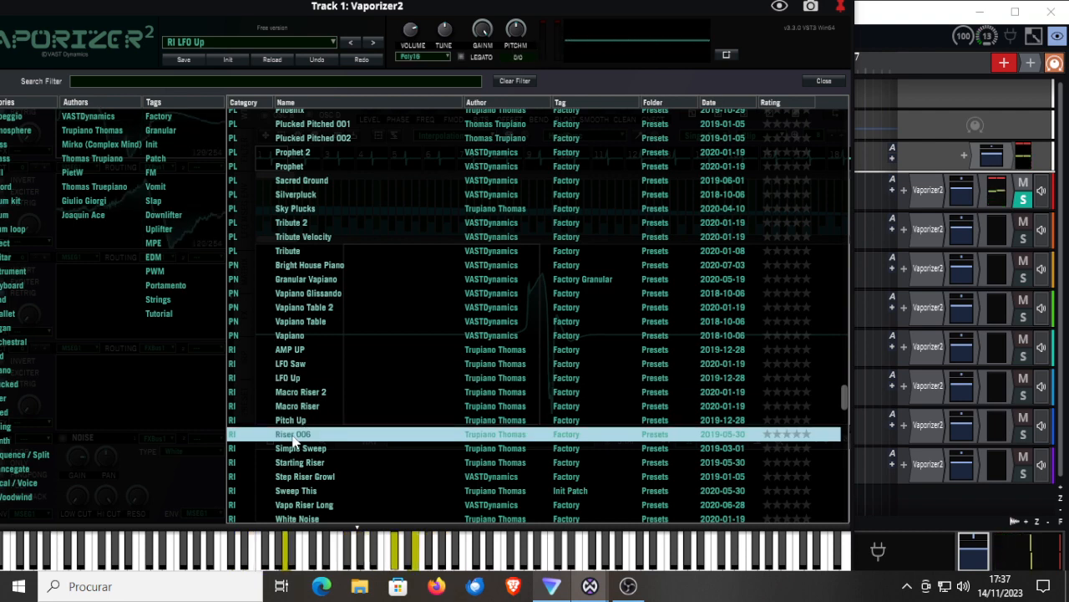
Audition the synth presets Brassy Synth Lead, Filters 3 Stages Parallel and Formant Macro Synth
{"action": "scroll", "coordinate": [294, 443], "scroll_direction": "down", "scroll_amount": 1}
{"action": "scroll", "coordinate": [293, 442], "scroll_direction": "down", "scroll_amount": 11}
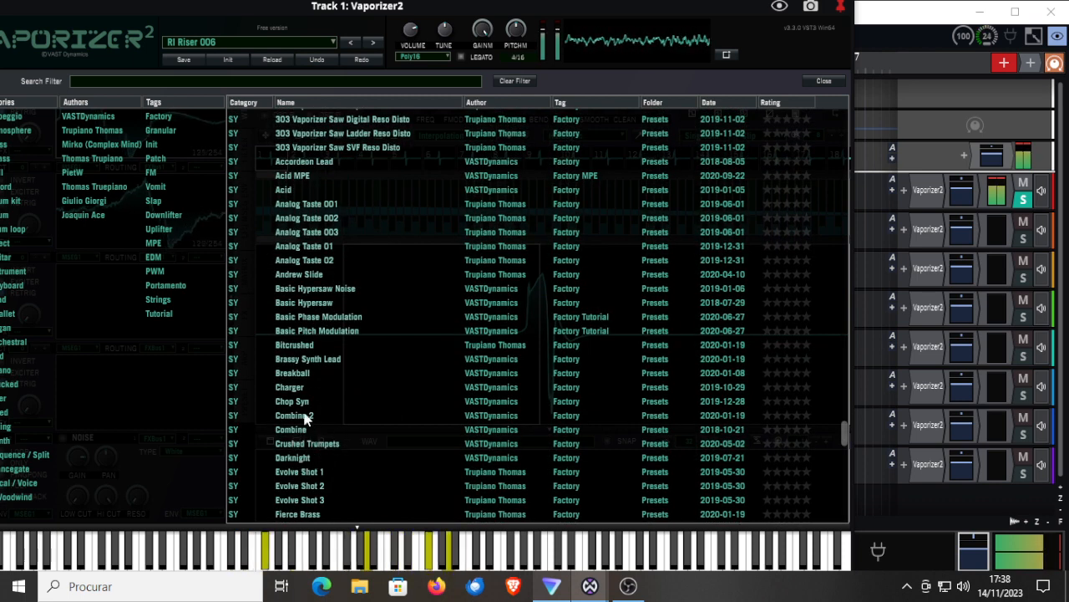
{"action": "left_click", "coordinate": [289, 364]}
{"action": "scroll", "coordinate": [290, 365], "scroll_direction": "down", "scroll_amount": 2}
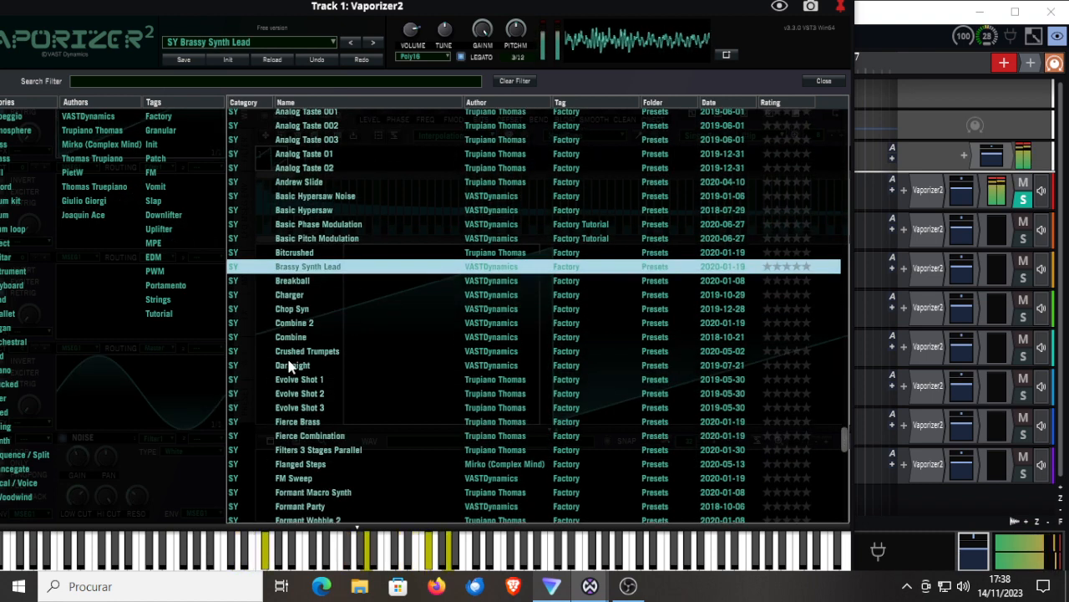
{"action": "left_click", "coordinate": [293, 452]}
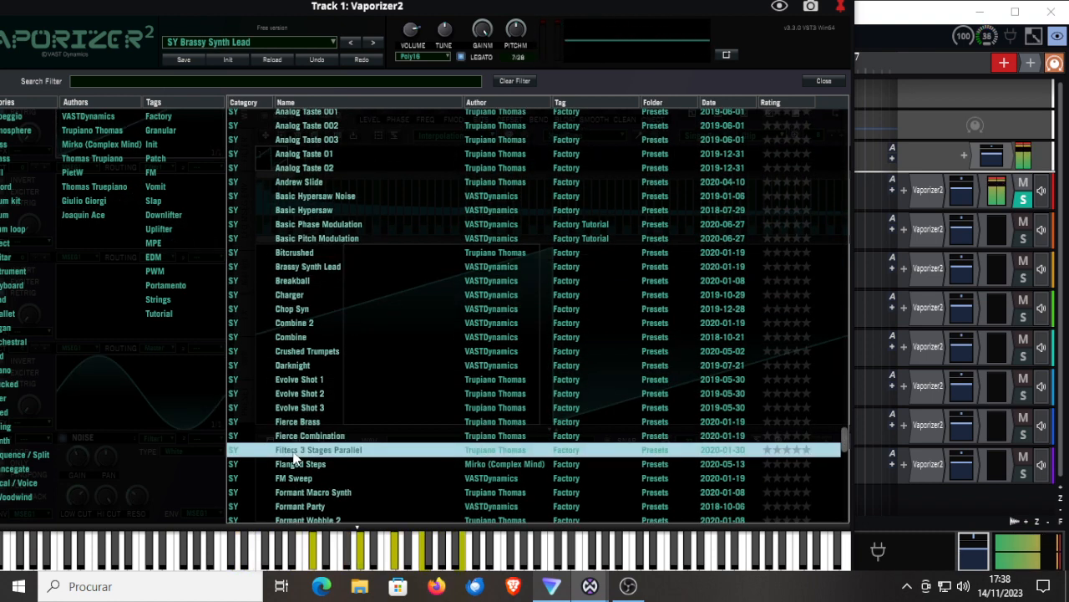
{"action": "scroll", "coordinate": [294, 457], "scroll_direction": "down", "scroll_amount": 1}
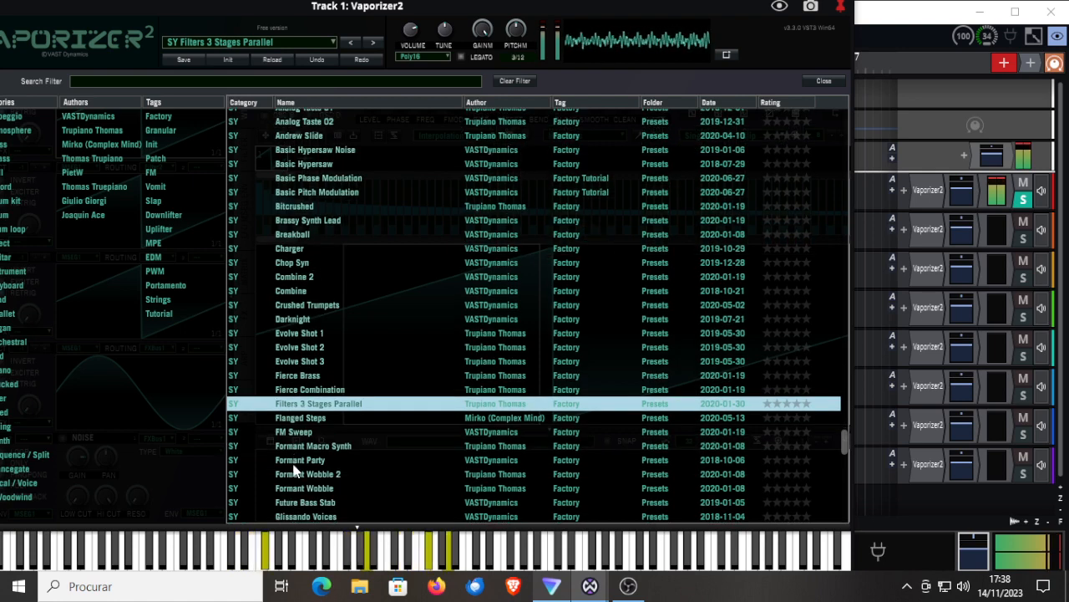
{"action": "left_click", "coordinate": [301, 447]}
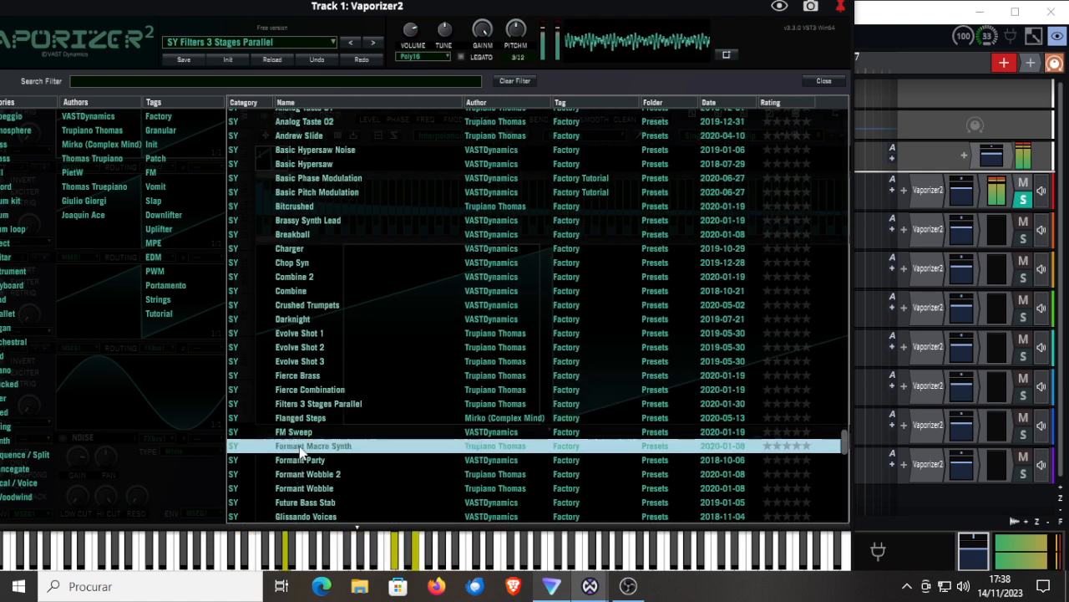
Audition the synth presets Hybrid Nylon, Horror and Its Alive
{"action": "scroll", "coordinate": [302, 451], "scroll_direction": "down", "scroll_amount": 2}
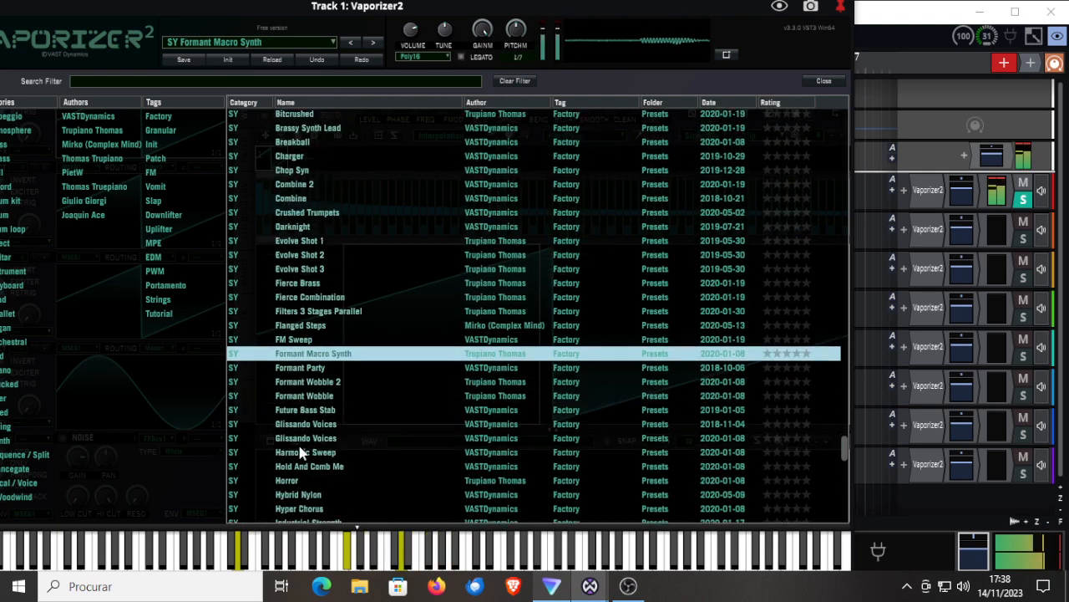
{"action": "left_click", "coordinate": [285, 496]}
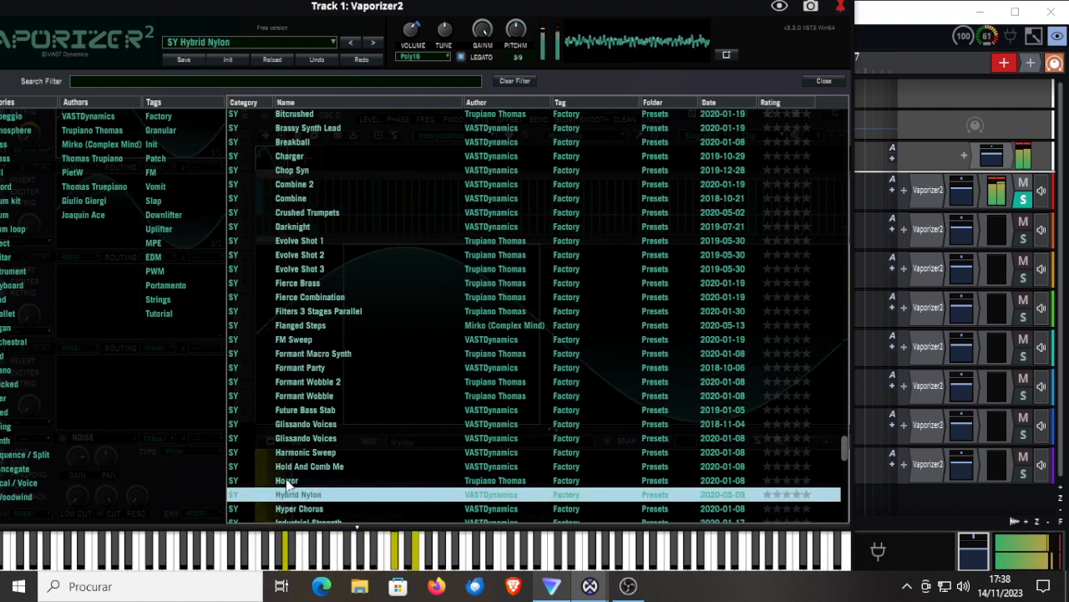
{"action": "left_click", "coordinate": [286, 481]}
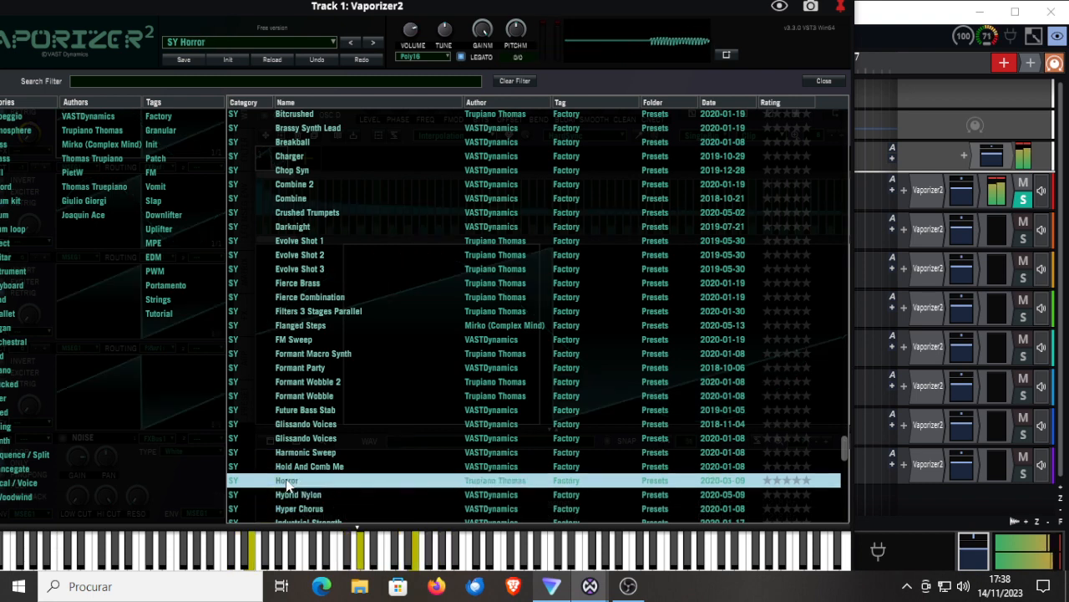
{"action": "scroll", "coordinate": [288, 483], "scroll_direction": "down", "scroll_amount": 3}
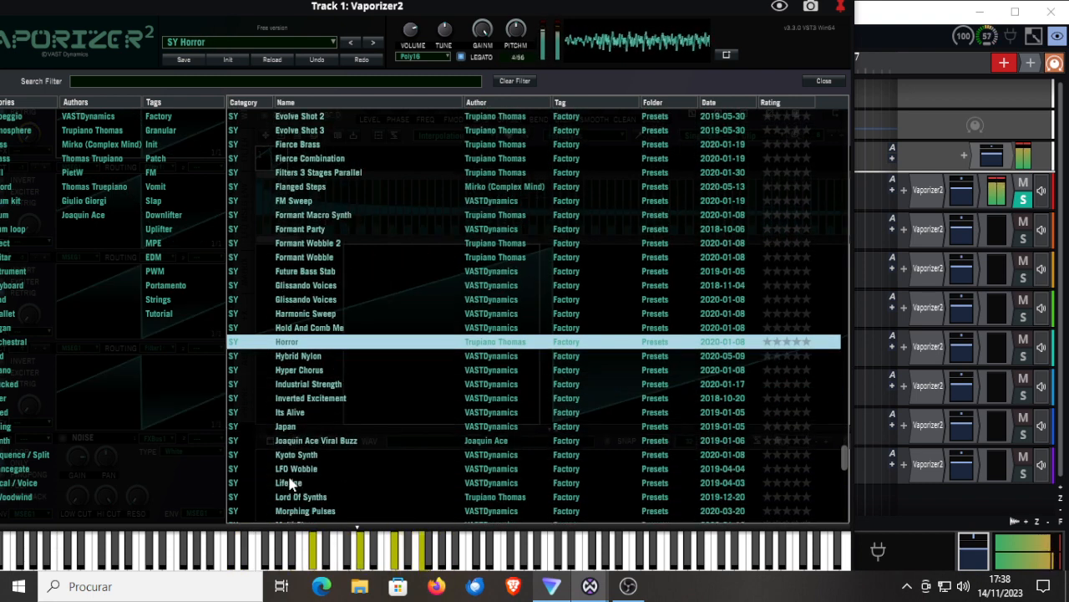
{"action": "left_click", "coordinate": [282, 414]}
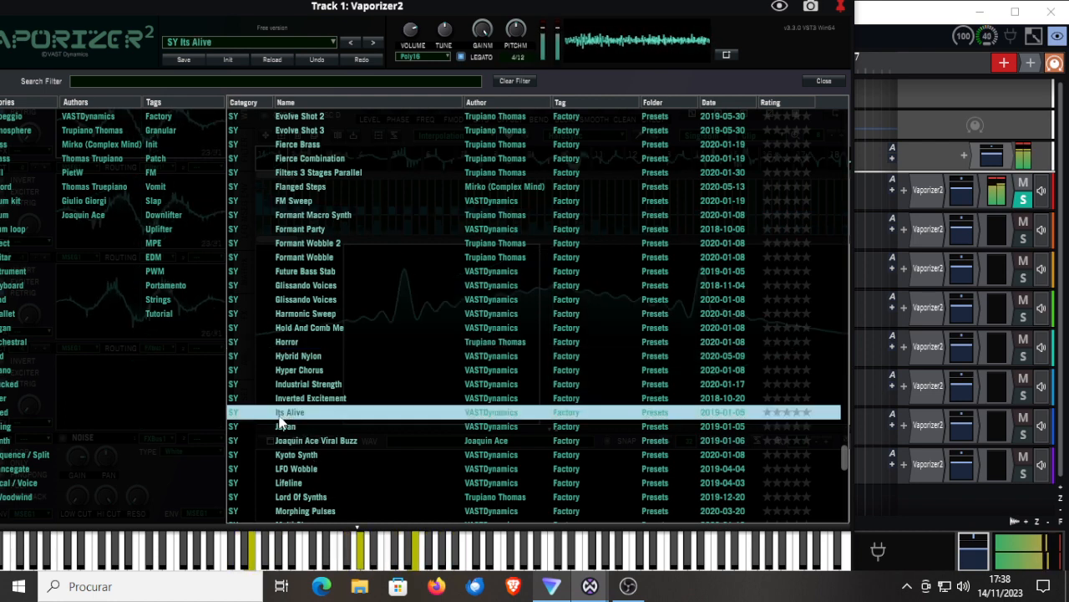
Audition the synth presets Lord Of Synths, Psytrance 7th and PWM Sync Lead
{"action": "scroll", "coordinate": [363, 500], "scroll_direction": "down", "scroll_amount": 1}
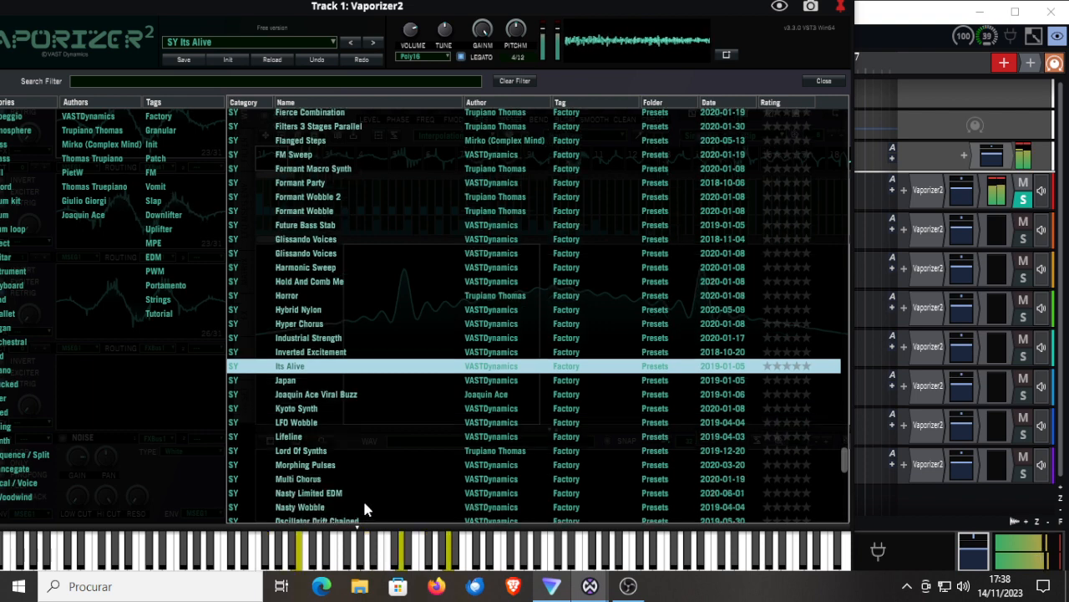
{"action": "left_click", "coordinate": [302, 453]}
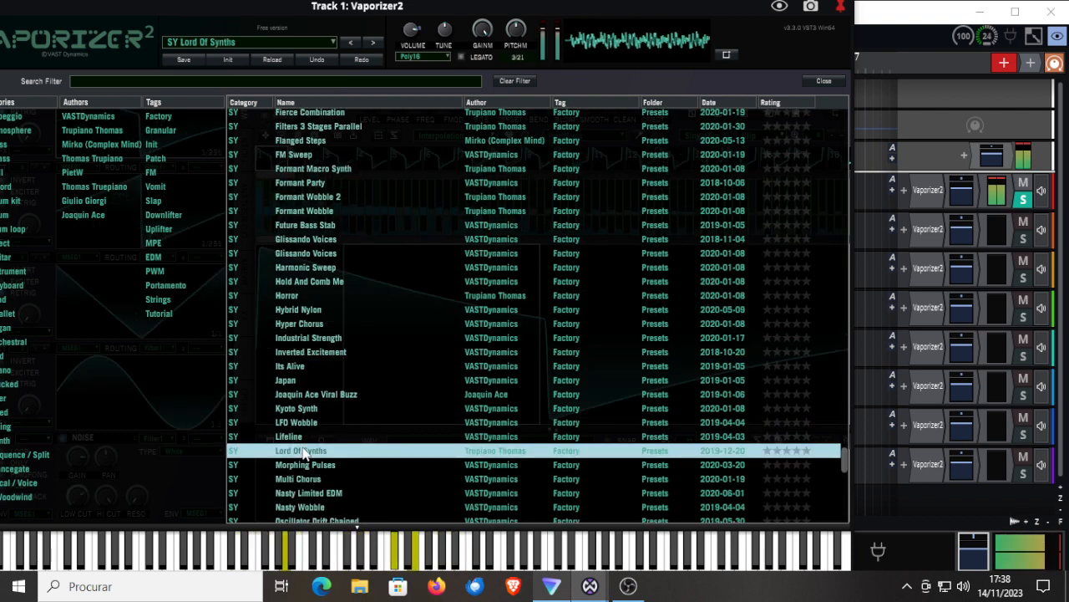
{"action": "scroll", "coordinate": [306, 452], "scroll_direction": "down", "scroll_amount": 3}
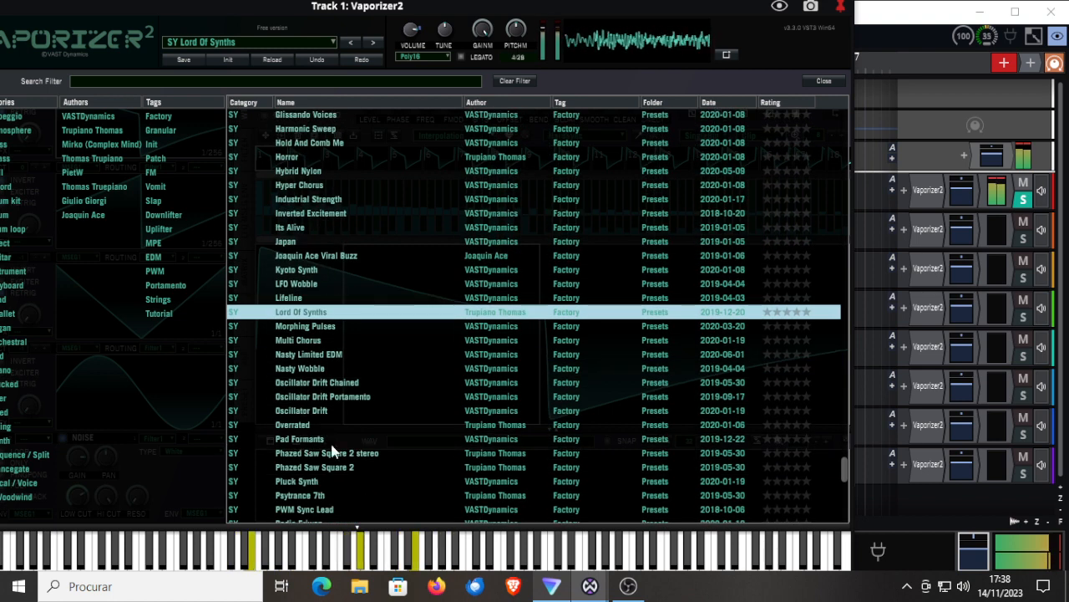
{"action": "left_click", "coordinate": [315, 499]}
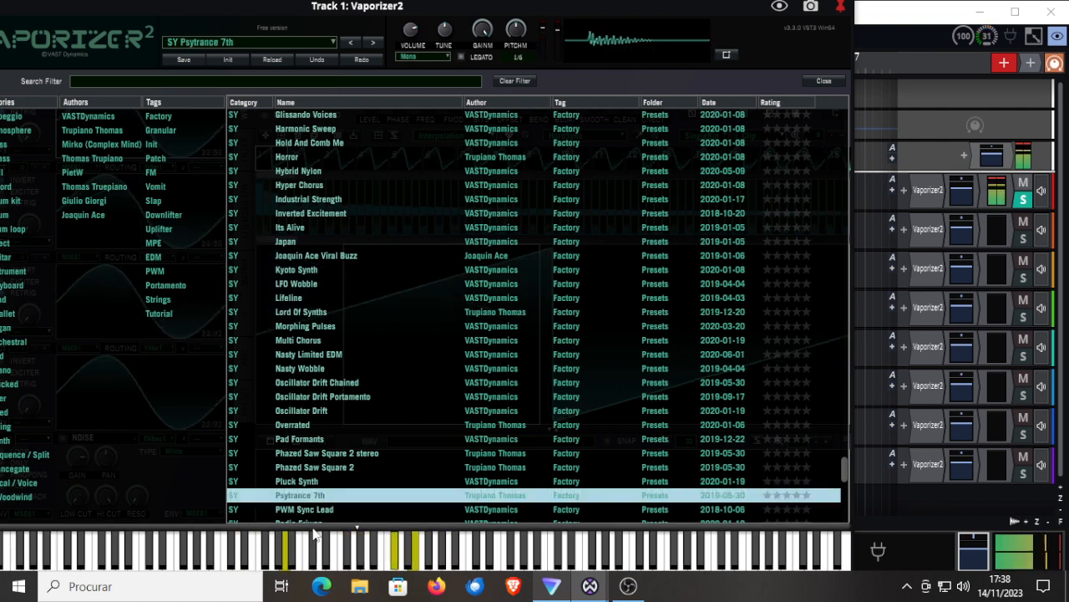
{"action": "scroll", "coordinate": [315, 514], "scroll_direction": "down", "scroll_amount": 2}
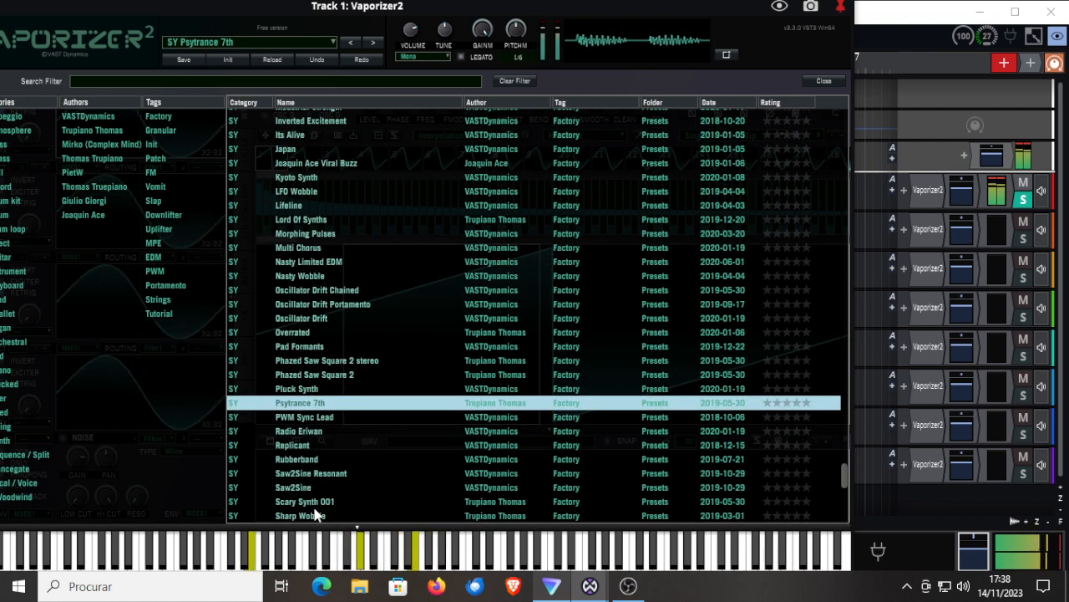
{"action": "left_click", "coordinate": [322, 420]}
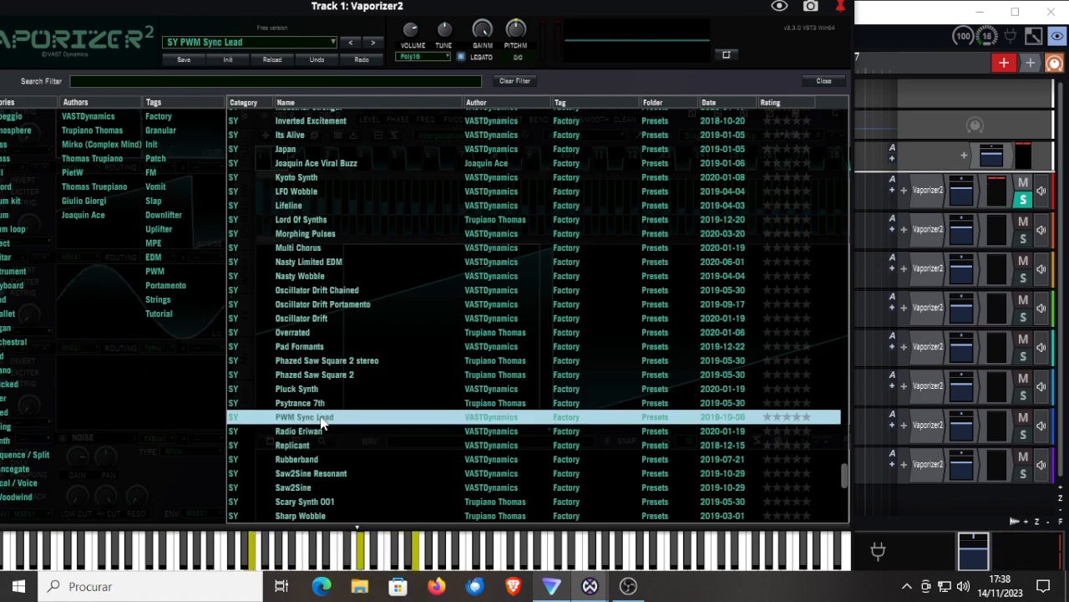
Look further through the remaining synth presets and audition Syn Pad
{"action": "scroll", "coordinate": [323, 474], "scroll_direction": "down", "scroll_amount": 1}
{"action": "scroll", "coordinate": [324, 472], "scroll_direction": "down", "scroll_amount": 2}
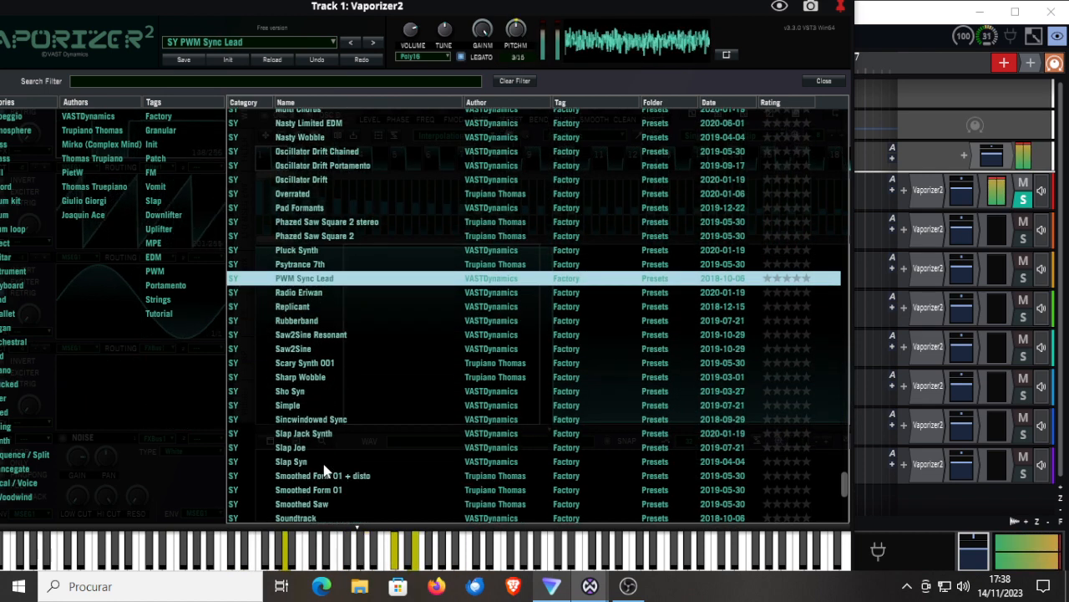
{"action": "scroll", "coordinate": [314, 419], "scroll_direction": "down", "scroll_amount": 3}
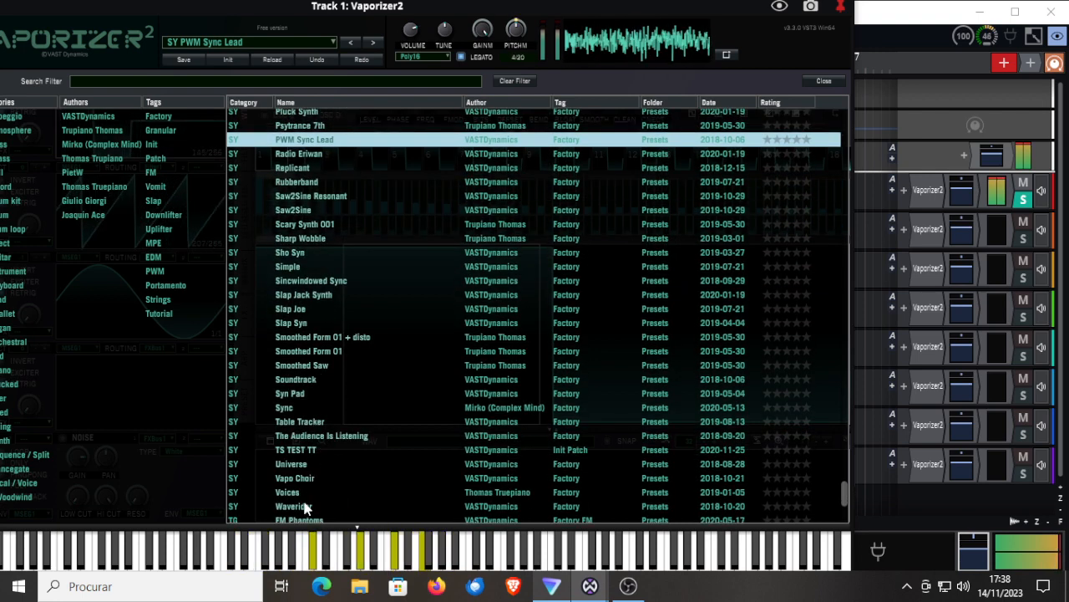
{"action": "left_click", "coordinate": [295, 398]}
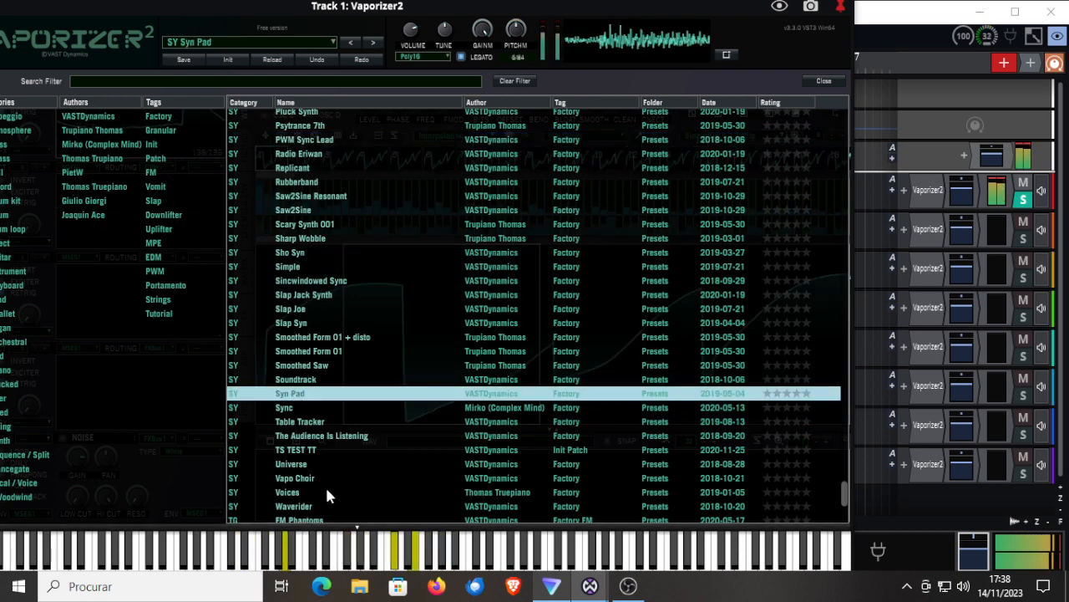
Audition the trance gate presets Hells Gates and Phantoms Can Speak and the vocal presets Dance 2 and Vaporizer, ending on Vaporizer
{"action": "scroll", "coordinate": [325, 485], "scroll_direction": "down", "scroll_amount": 1}
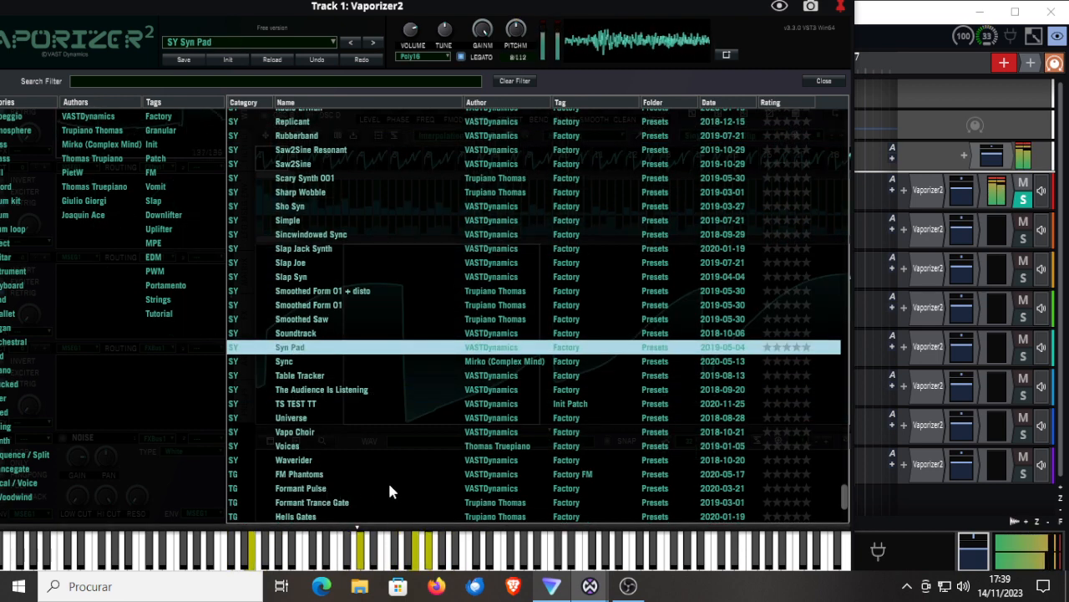
{"action": "left_click", "coordinate": [292, 517]}
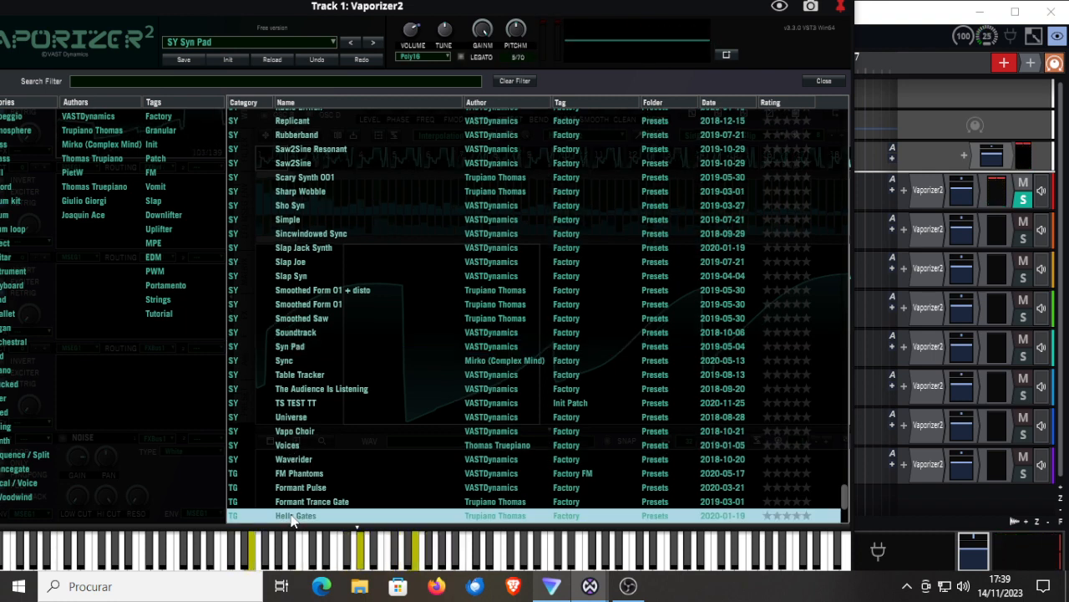
{"action": "scroll", "coordinate": [391, 428], "scroll_direction": "down", "scroll_amount": 2}
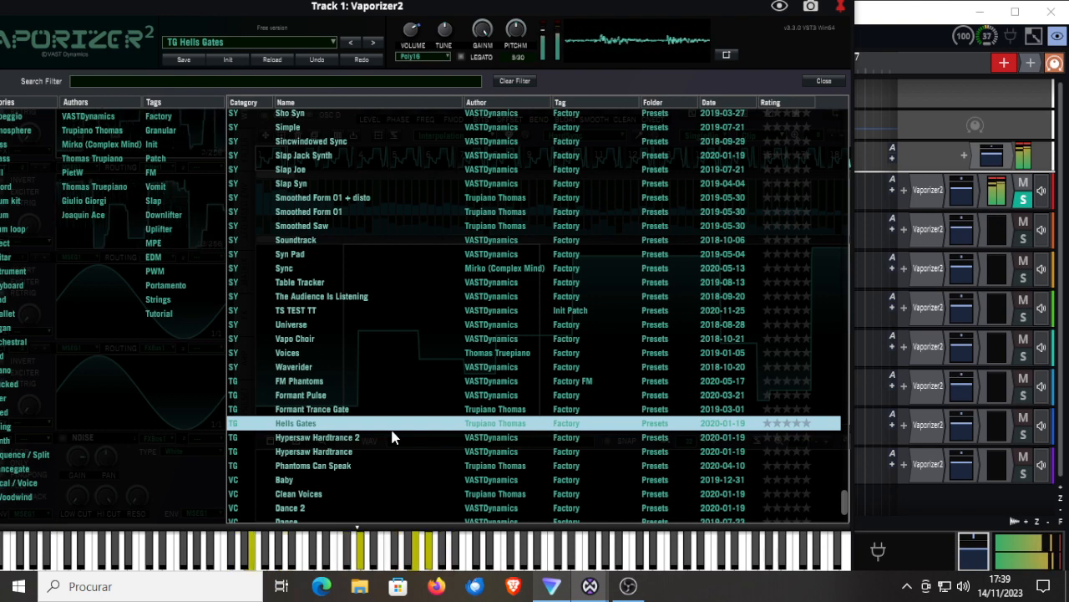
{"action": "scroll", "coordinate": [393, 437], "scroll_direction": "down", "scroll_amount": 1}
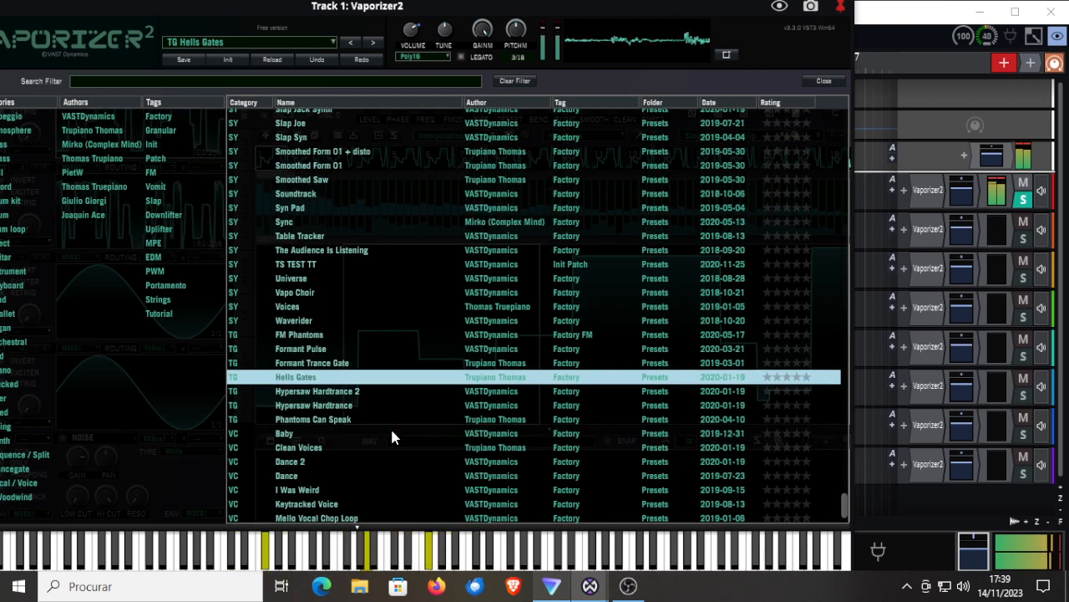
{"action": "left_click", "coordinate": [295, 461]}
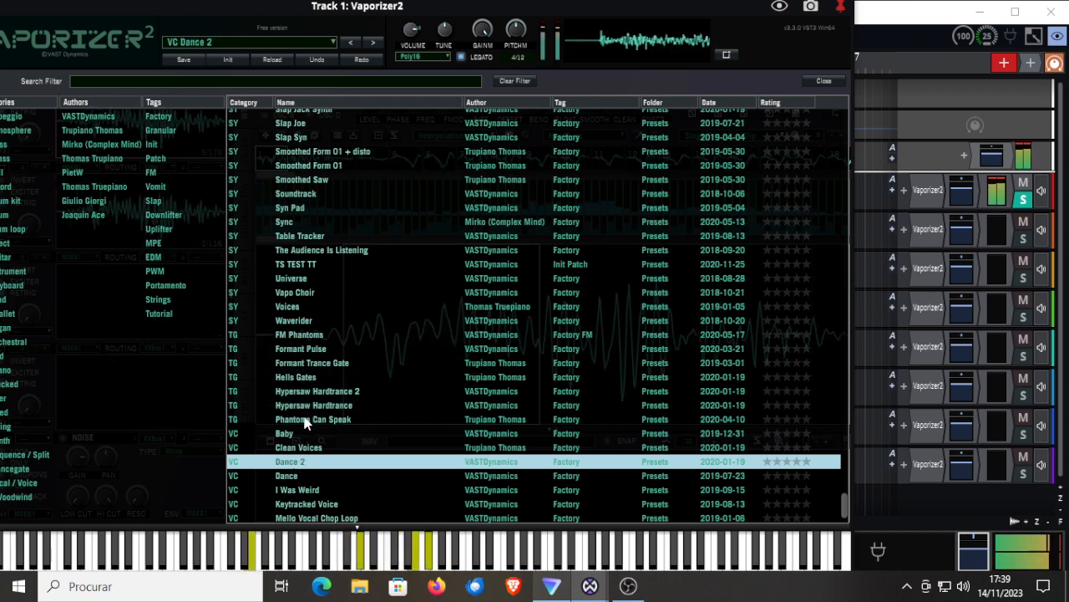
{"action": "left_click", "coordinate": [305, 420]}
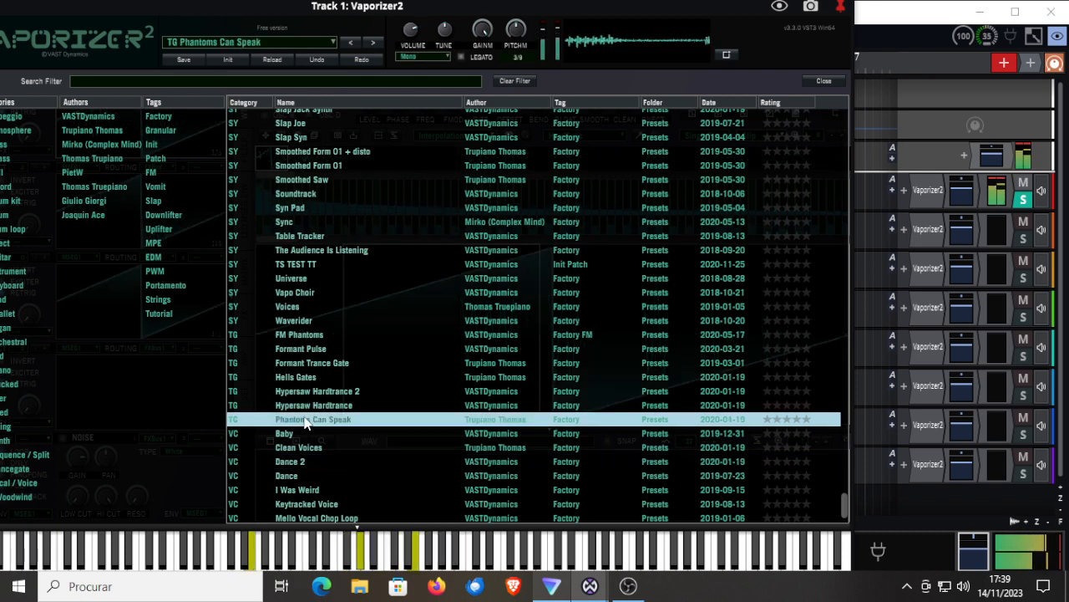
{"action": "scroll", "coordinate": [305, 422], "scroll_direction": "down", "scroll_amount": 2}
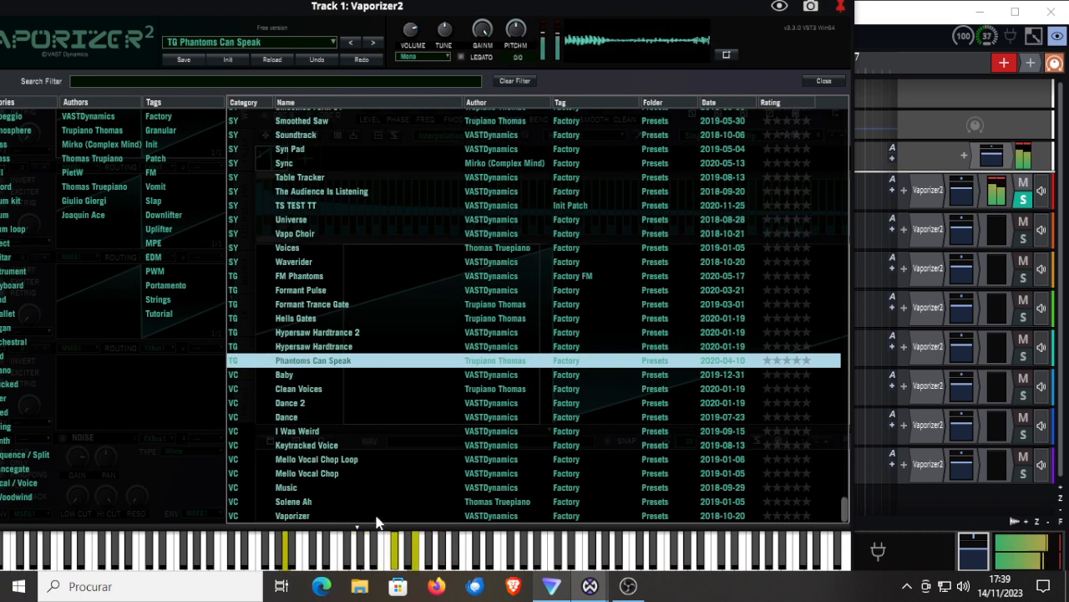
{"action": "left_click", "coordinate": [294, 517]}
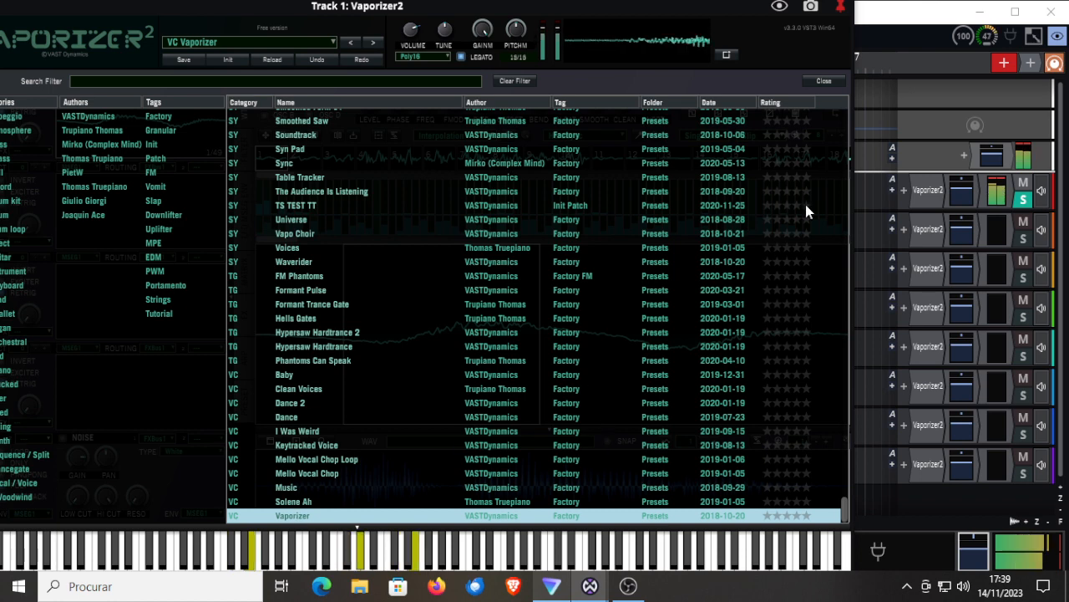
Close the preset browser and move the synth window aside to uncover the arrangement and transport
{"action": "left_click", "coordinate": [825, 82]}
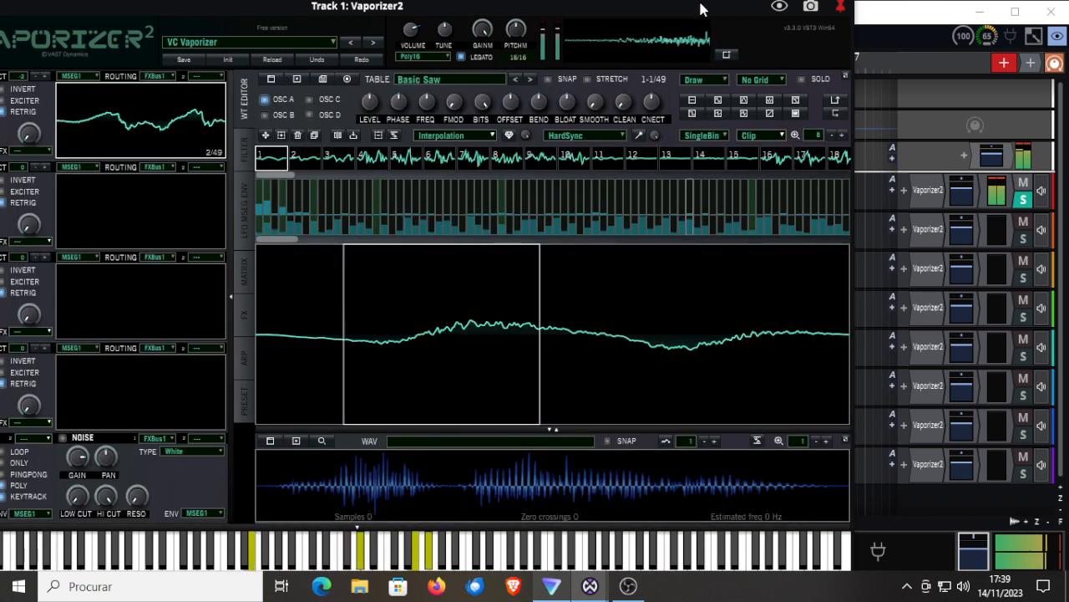
{"action": "left_click_drag", "start_coordinate": [667, 10], "coordinate": [326, 20]}
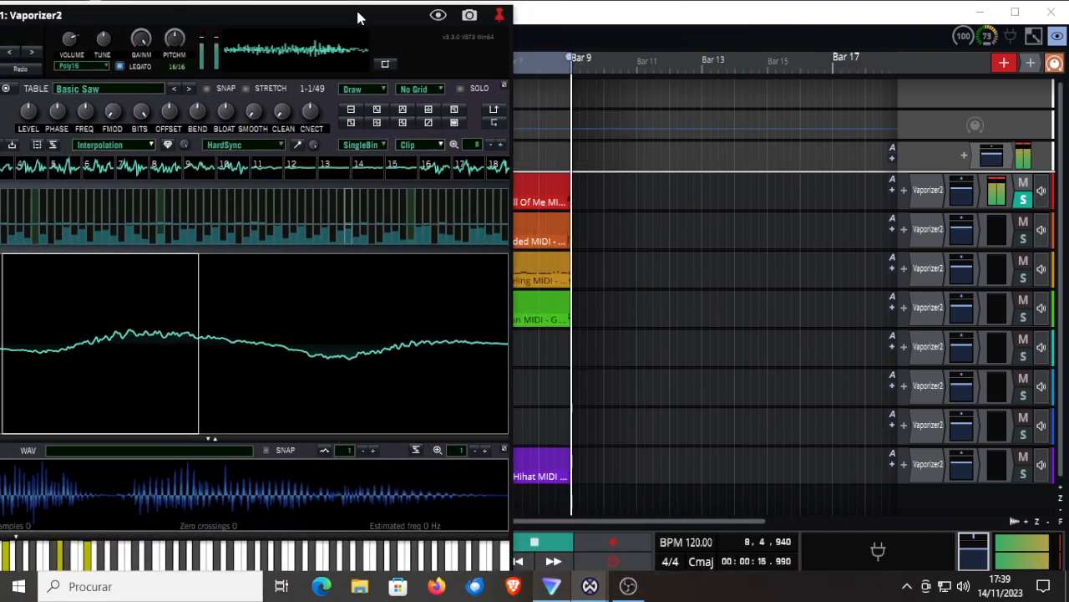
Stop playback, move the Track 1 Vaporizer2 window back over the arrangement and close it
{"action": "left_click", "coordinate": [543, 545]}
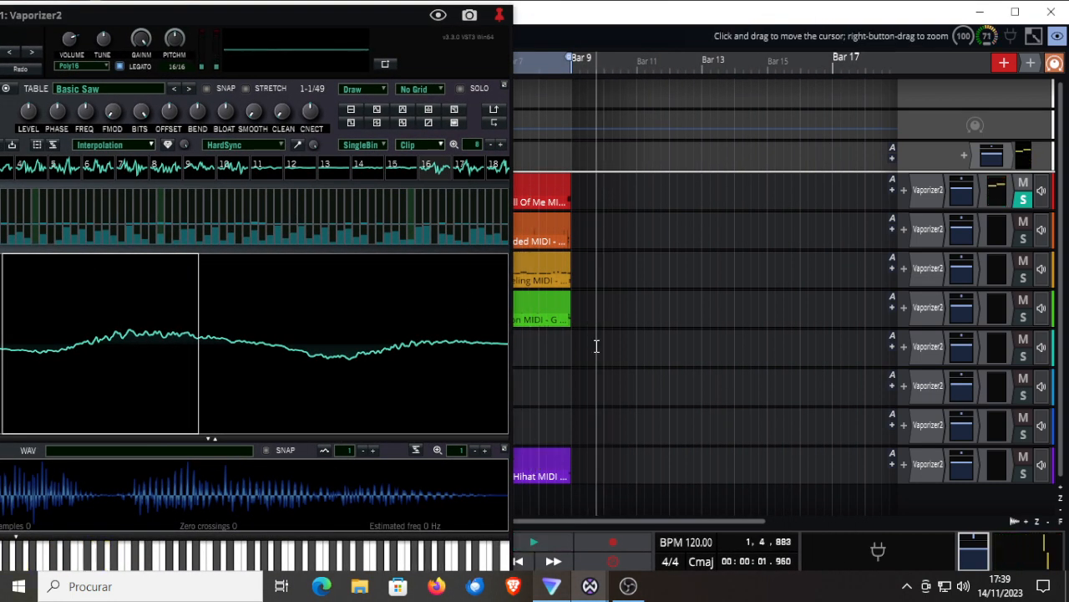
{"action": "left_click_drag", "start_coordinate": [395, 16], "coordinate": [594, 275]}
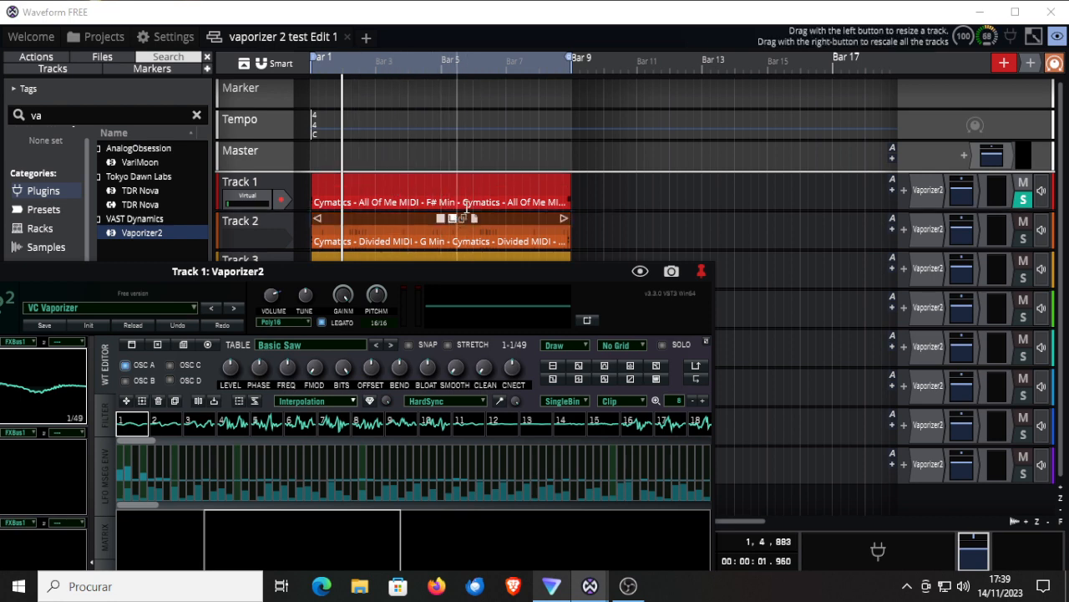
{"action": "left_click_drag", "start_coordinate": [198, 269], "coordinate": [216, 280]}
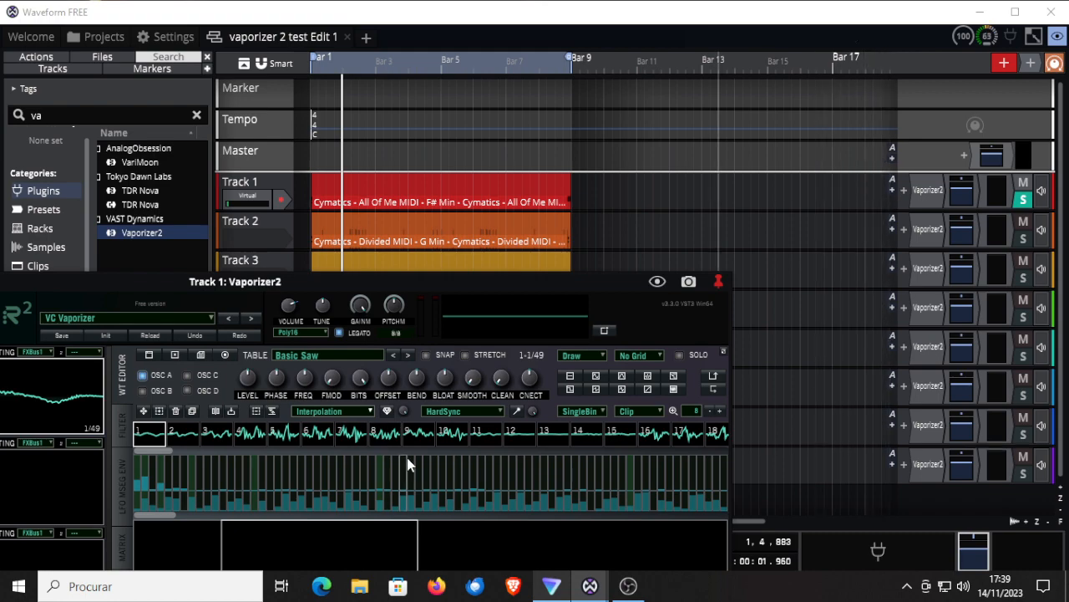
{"action": "left_click_drag", "start_coordinate": [415, 288], "coordinate": [707, 120]}
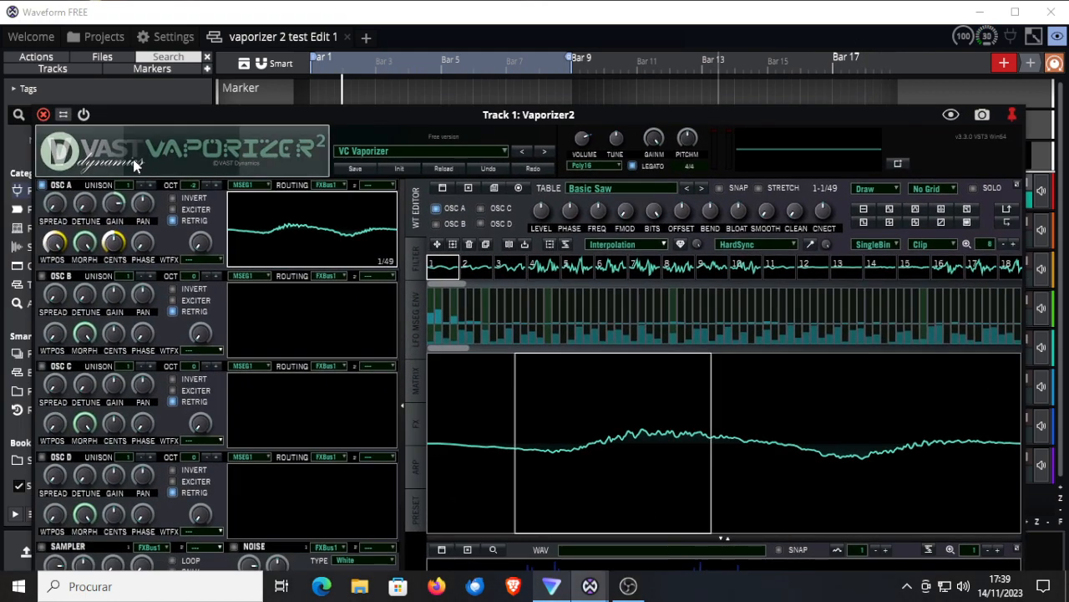
{"action": "left_click", "coordinate": [44, 115]}
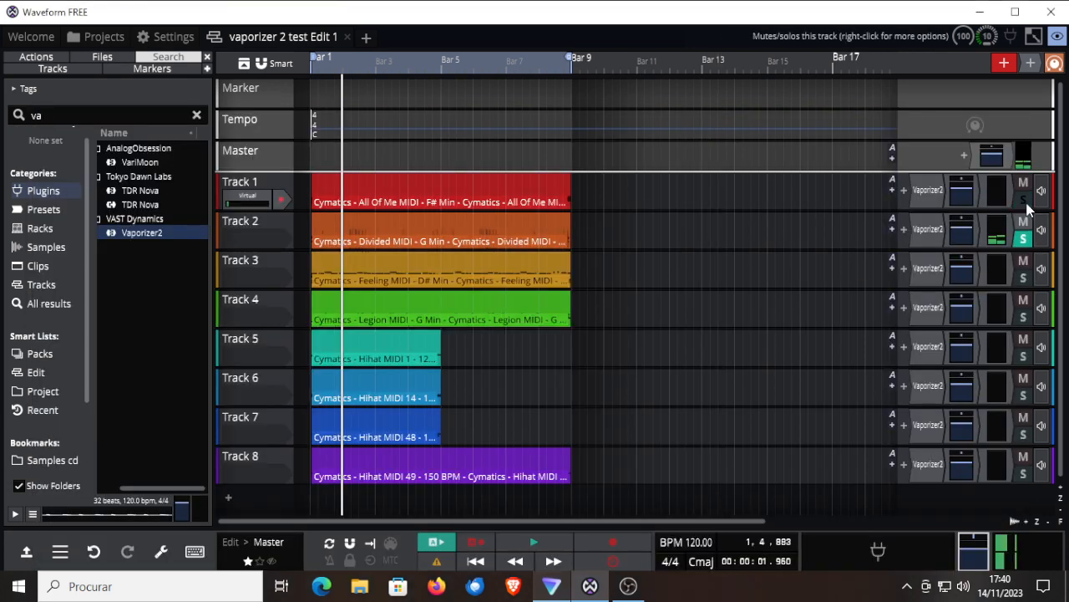
Play the arrangement with Track 2 soloed and audition Track 3 and Track 4 on their own in turn
{"action": "left_click", "coordinate": [535, 543]}
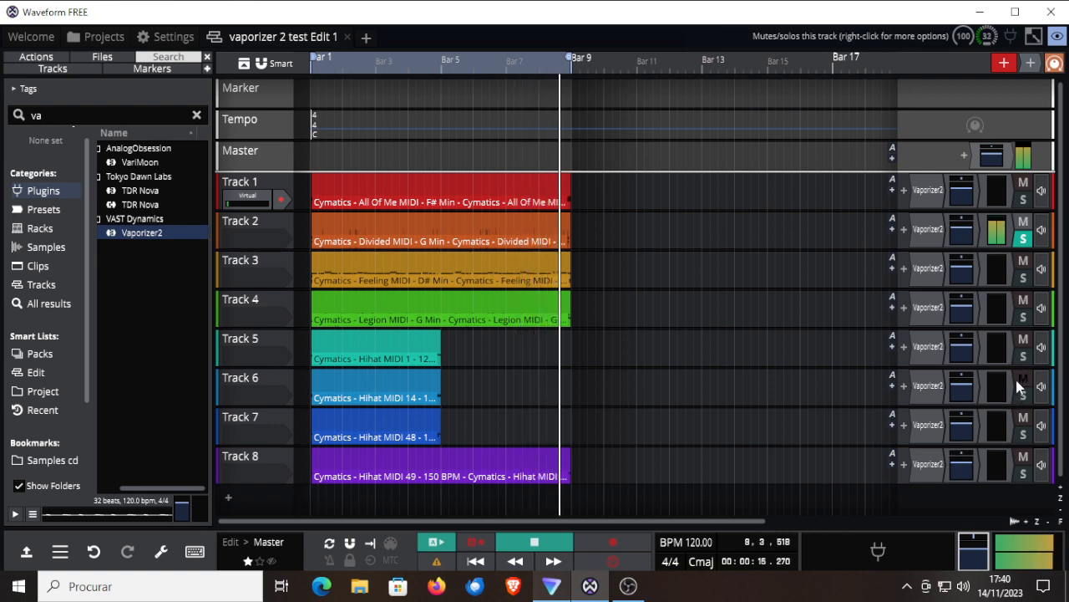
{"action": "left_click", "coordinate": [1021, 275]}
{"action": "left_click", "coordinate": [1023, 240]}
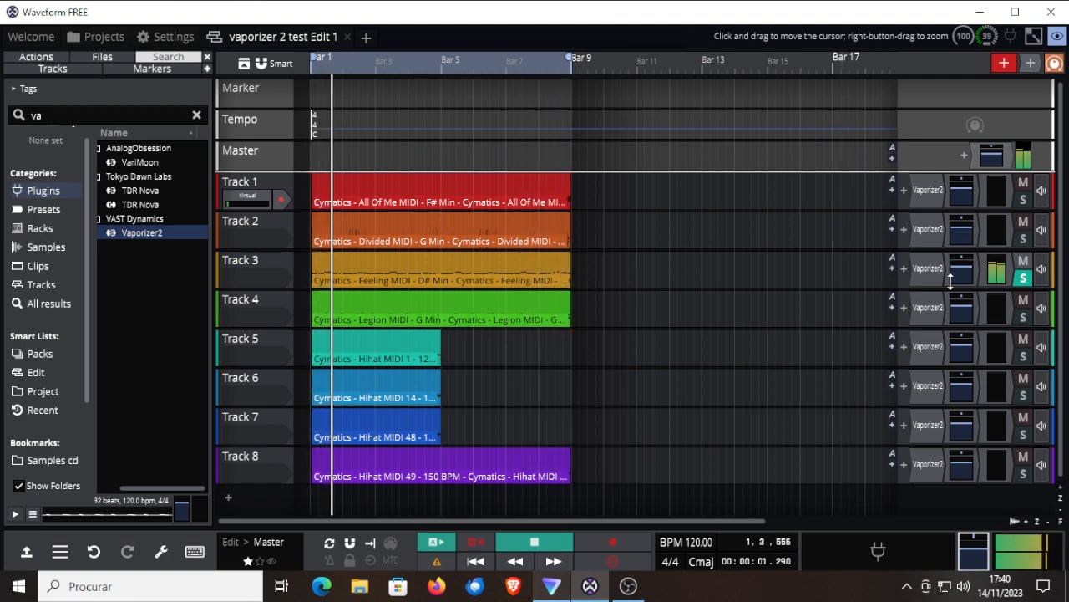
{"action": "left_click", "coordinate": [1024, 315]}
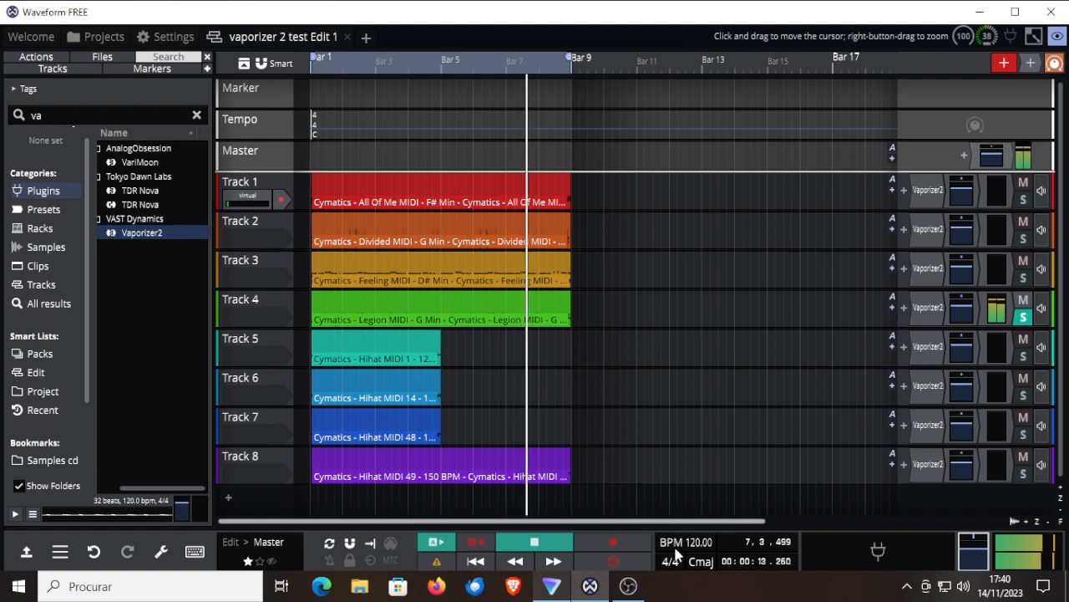
Switch to OBS to check the running recording and return to Waveform
{"action": "left_click", "coordinate": [633, 587]}
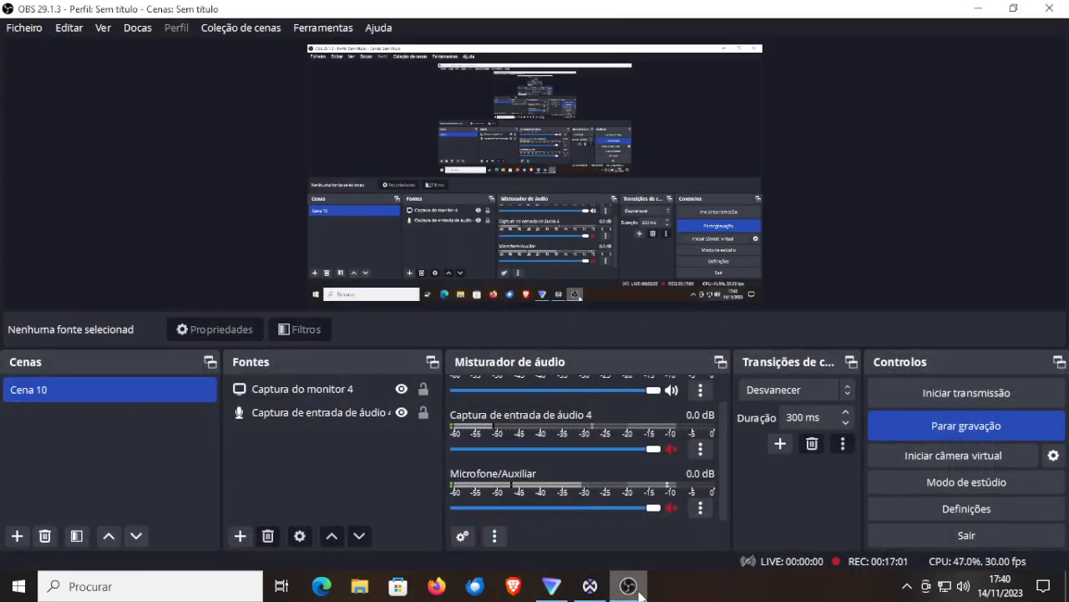
{"action": "left_click", "coordinate": [977, 12]}
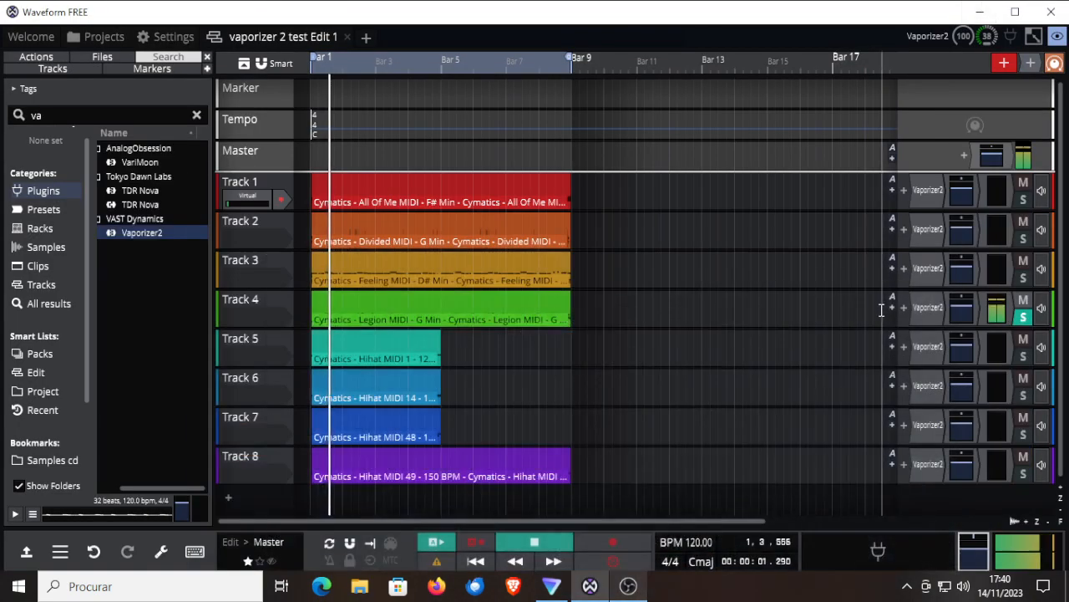
Switch the solo from Track 4 to Track 5 and shorten the loop to end at bar 5
{"action": "left_click", "coordinate": [1023, 357]}
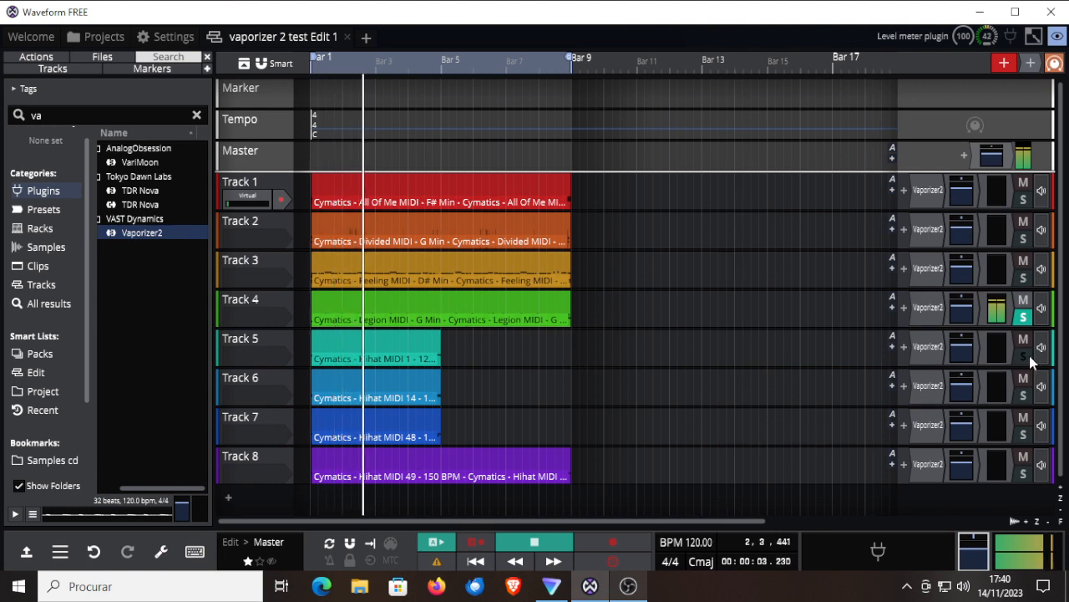
{"action": "left_click", "coordinate": [1026, 317]}
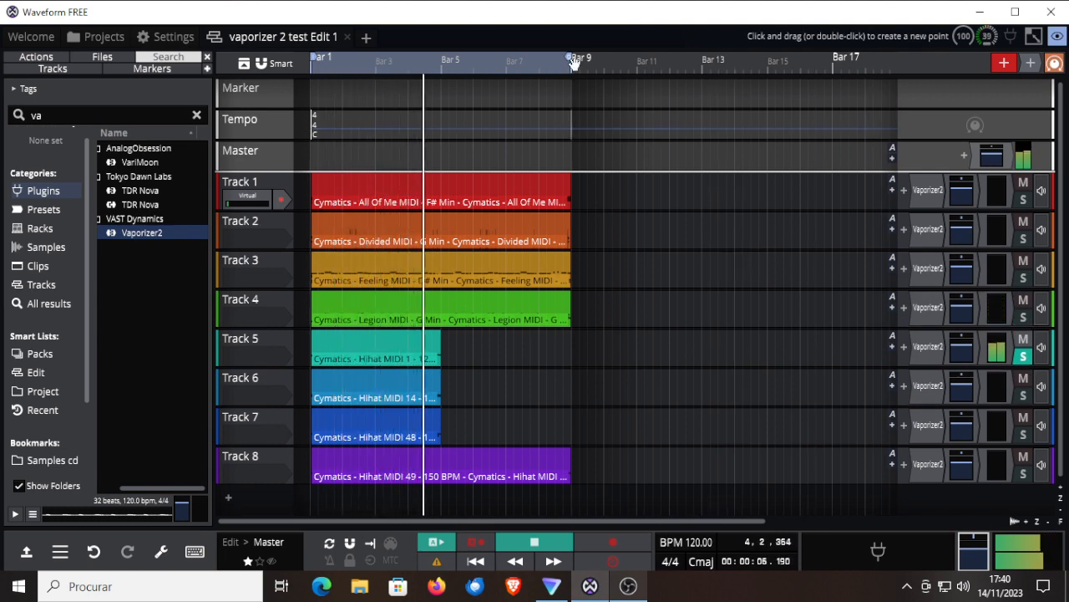
{"action": "left_click_drag", "start_coordinate": [577, 53], "coordinate": [417, 68]}
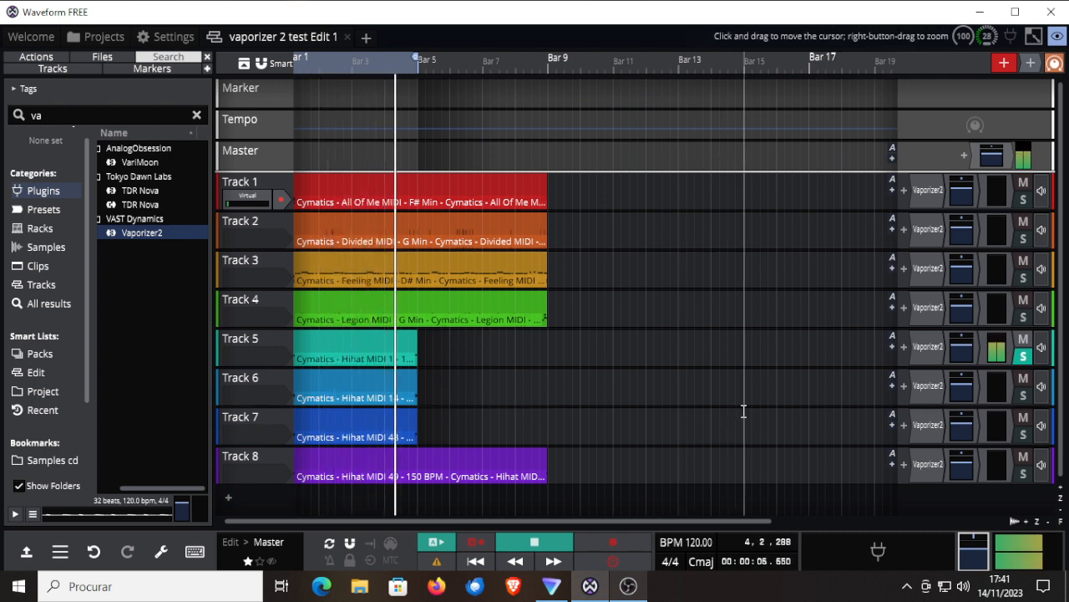
Audition the hi-hat clips on Track 6 and Track 7 by soloing each track in turn
{"action": "left_click", "coordinate": [1024, 394]}
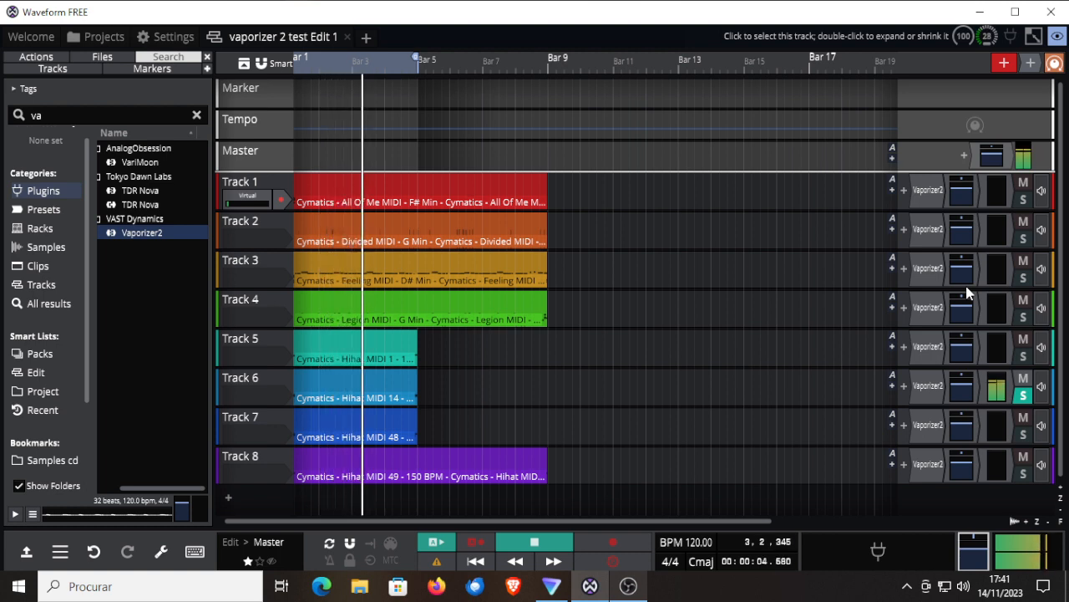
{"action": "left_click", "coordinate": [1023, 433]}
{"action": "left_click", "coordinate": [1022, 395]}
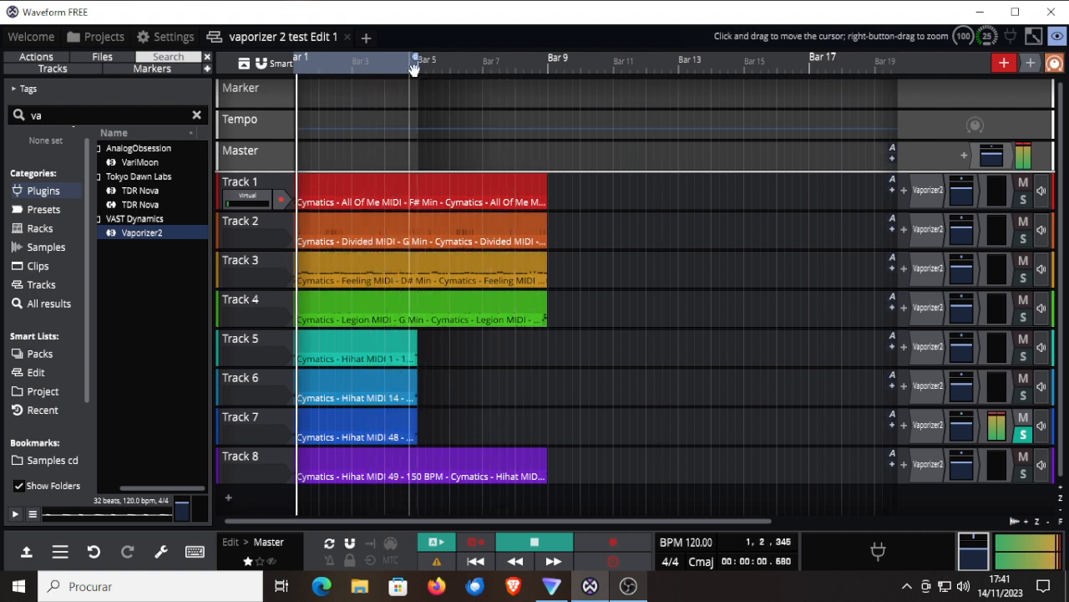
Extend the loop to end at bar 9, solo Track 8 to audition it and stop playback
{"action": "left_click_drag", "start_coordinate": [417, 59], "coordinate": [549, 69]}
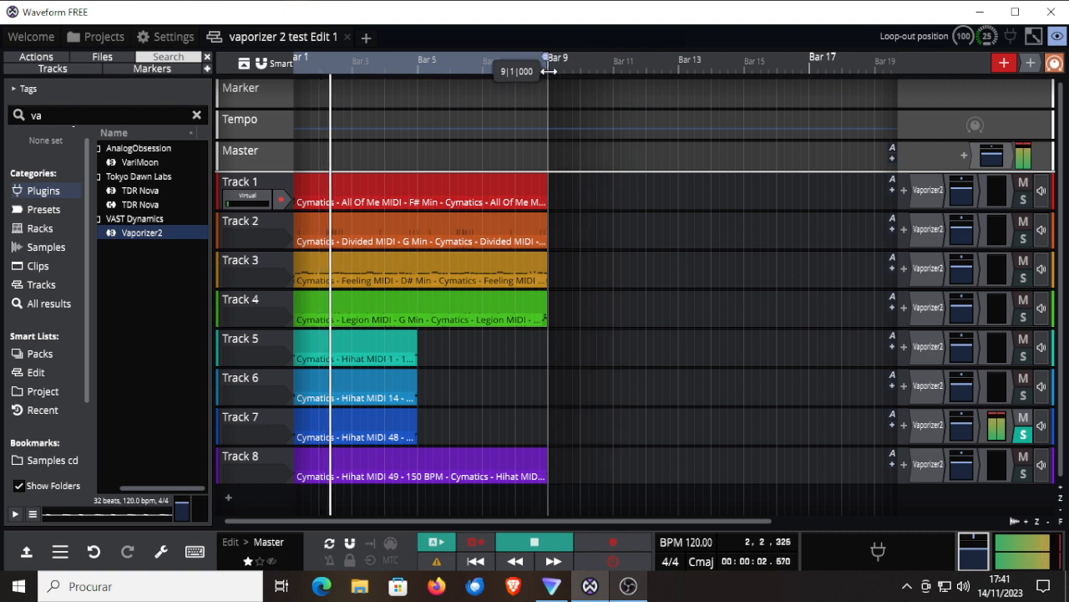
{"action": "left_click", "coordinate": [1022, 472]}
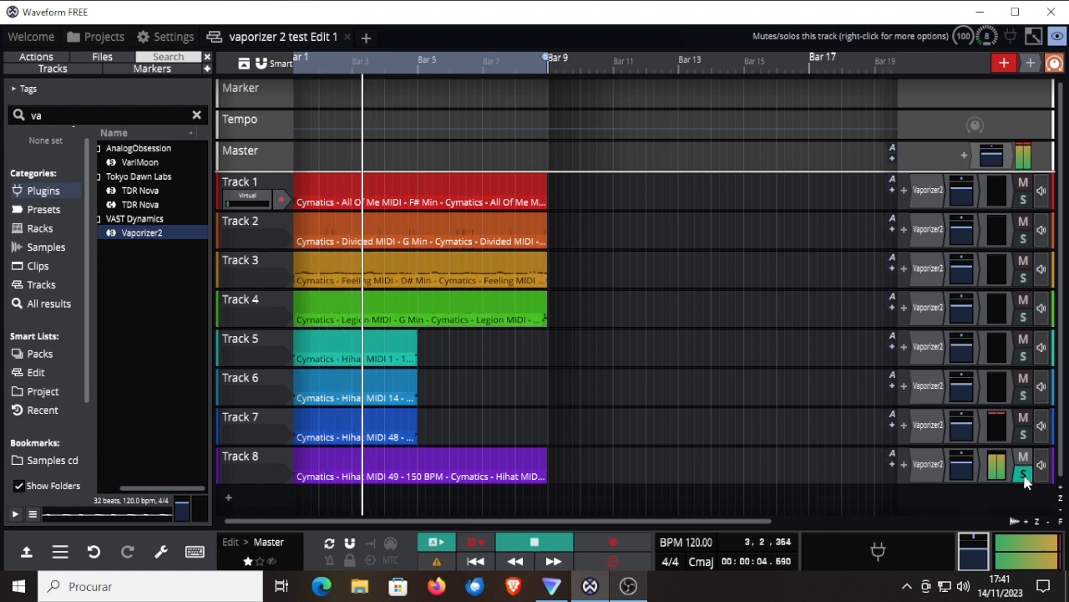
{"action": "left_click", "coordinate": [556, 547]}
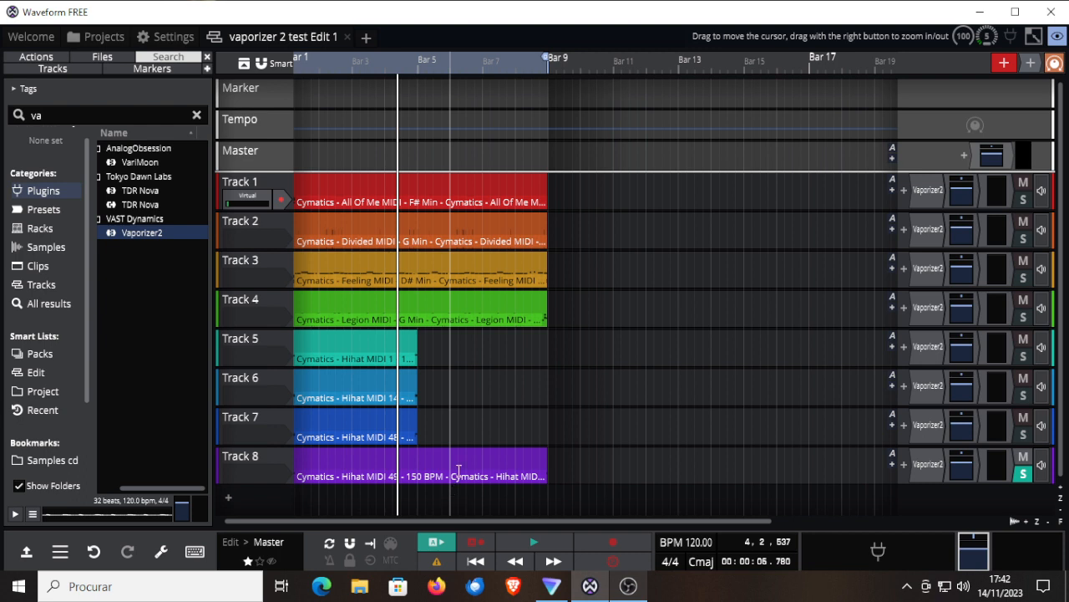
Reopen the Vaporizer2 synth on Track 1 and move its window up to show the sampler and keyboard
{"action": "mouse_move", "coordinate": [496, 469]}
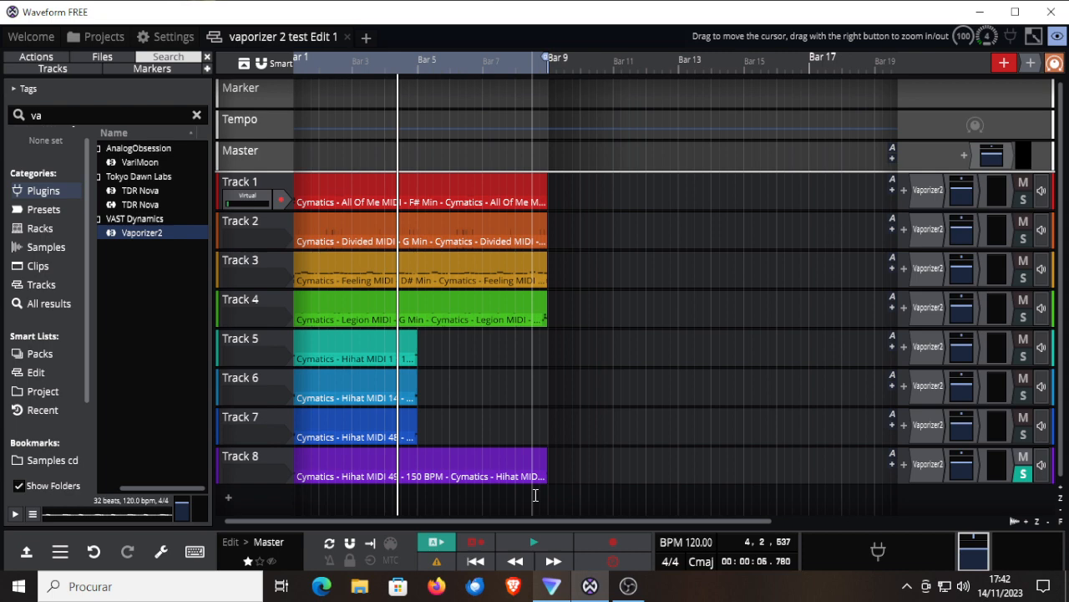
{"action": "double_click", "coordinate": [925, 192]}
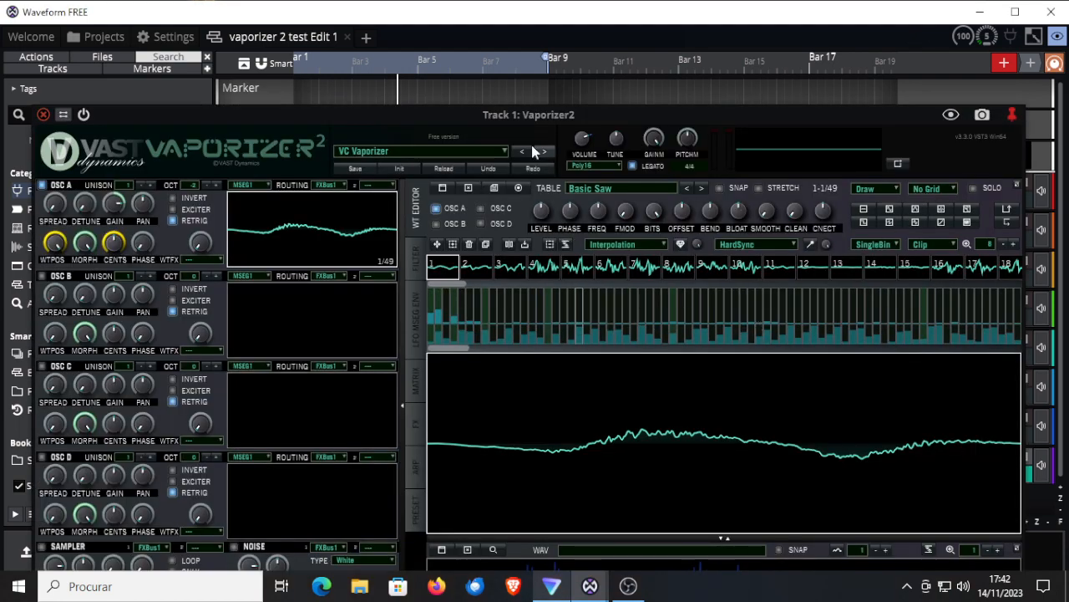
{"action": "left_click_drag", "start_coordinate": [527, 123], "coordinate": [517, 5]}
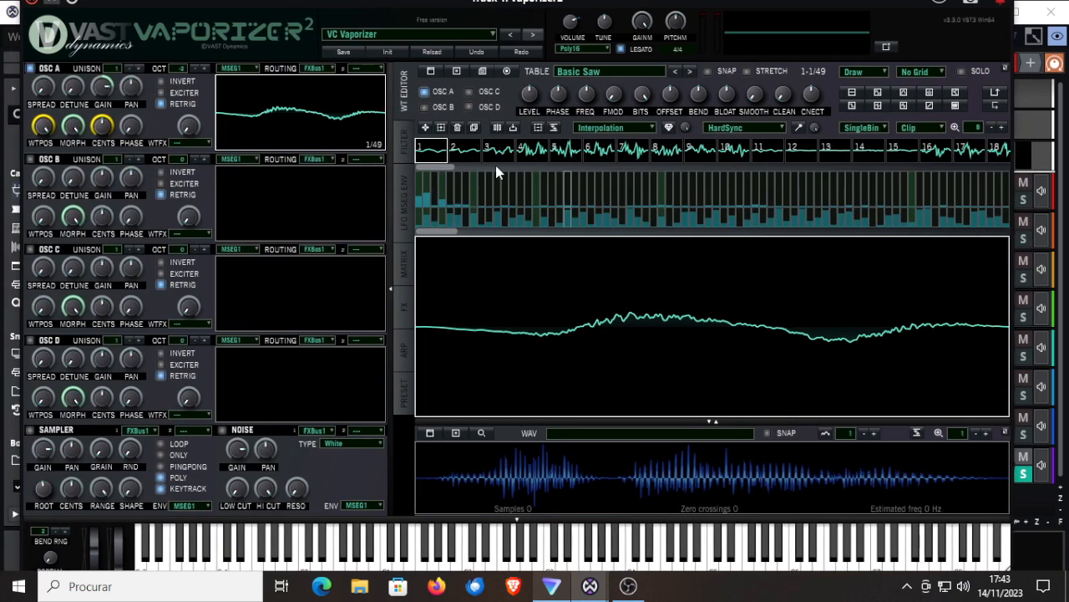